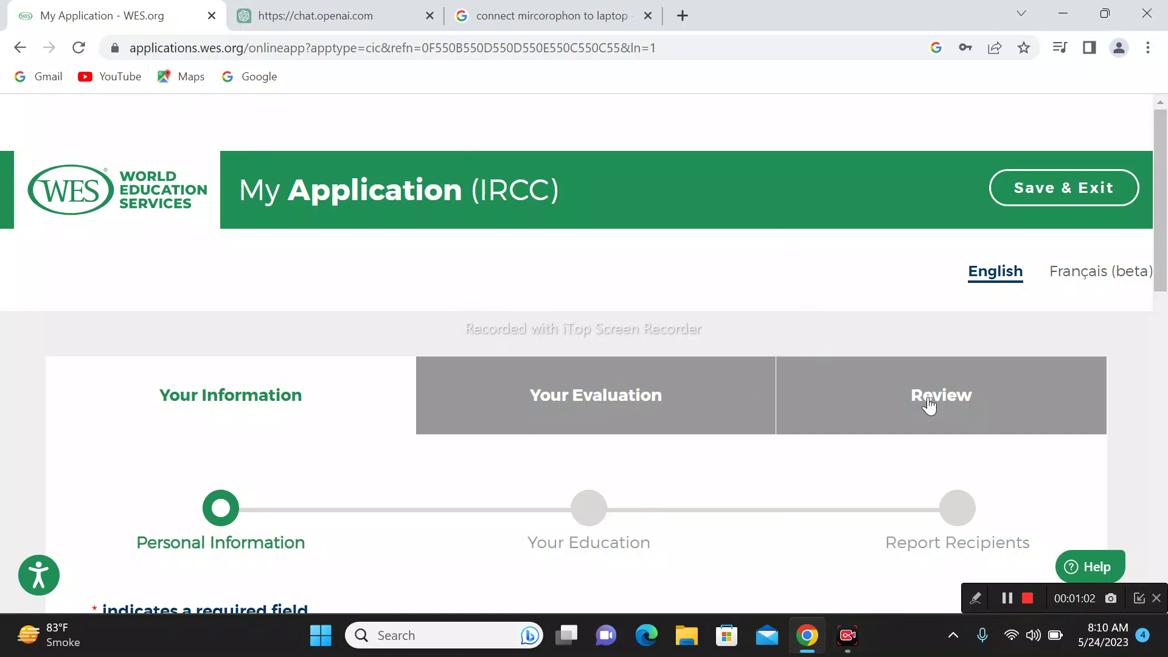
scroll(660, 271, "down", 1)
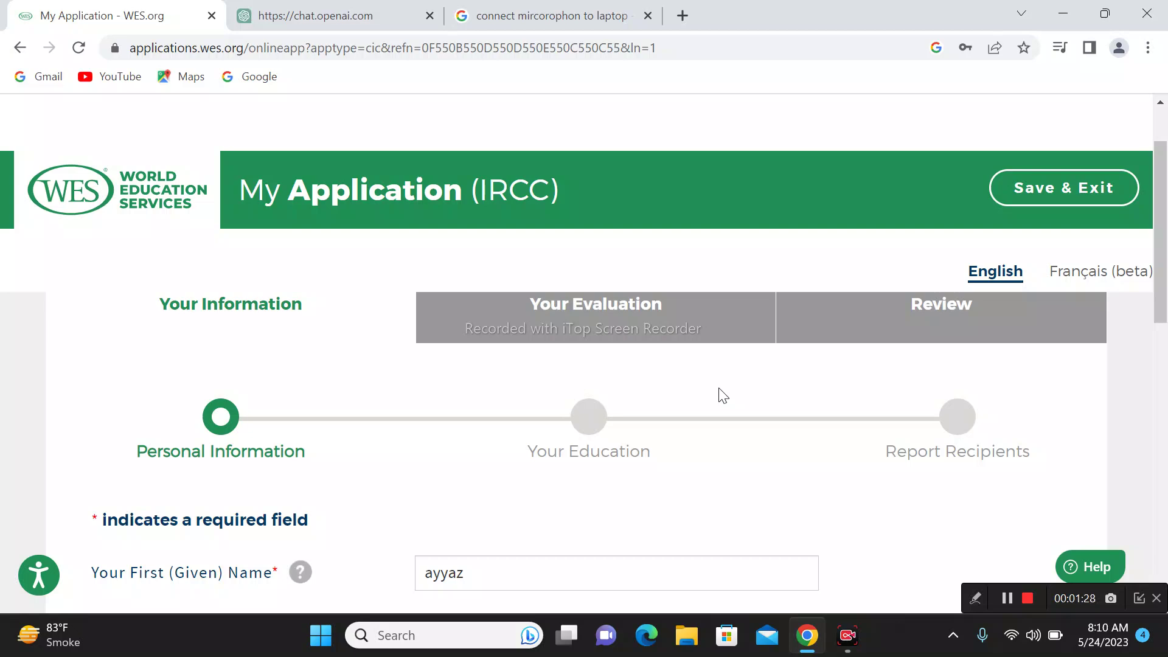
scroll(638, 403, "down", 4)
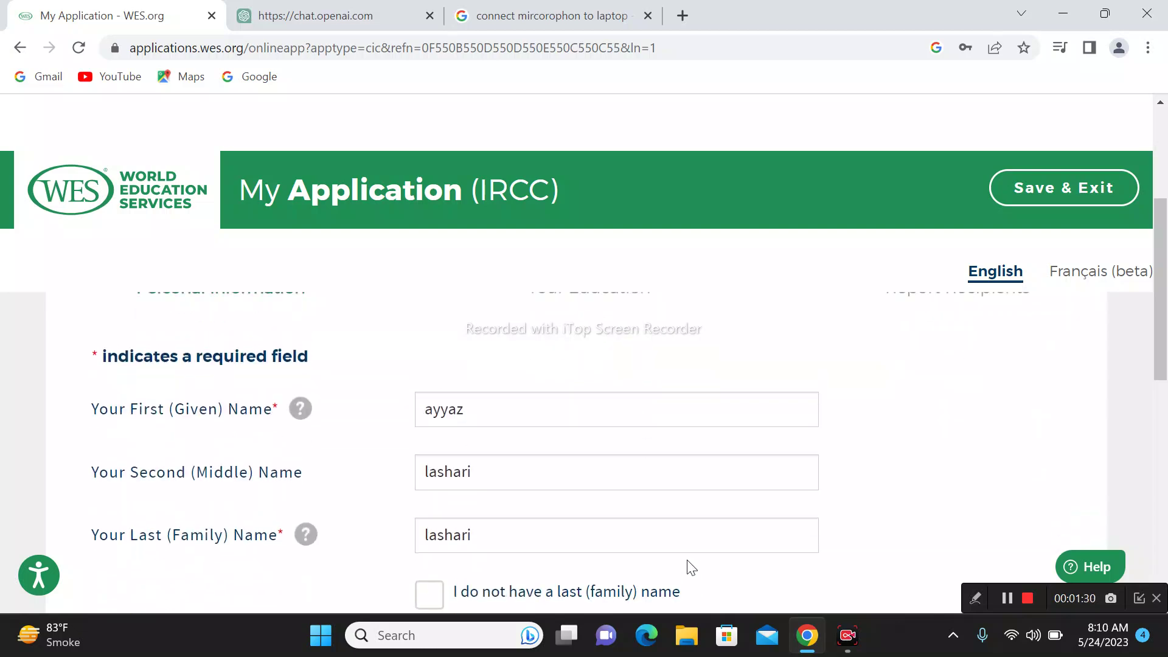
scroll(647, 411, "up", 5)
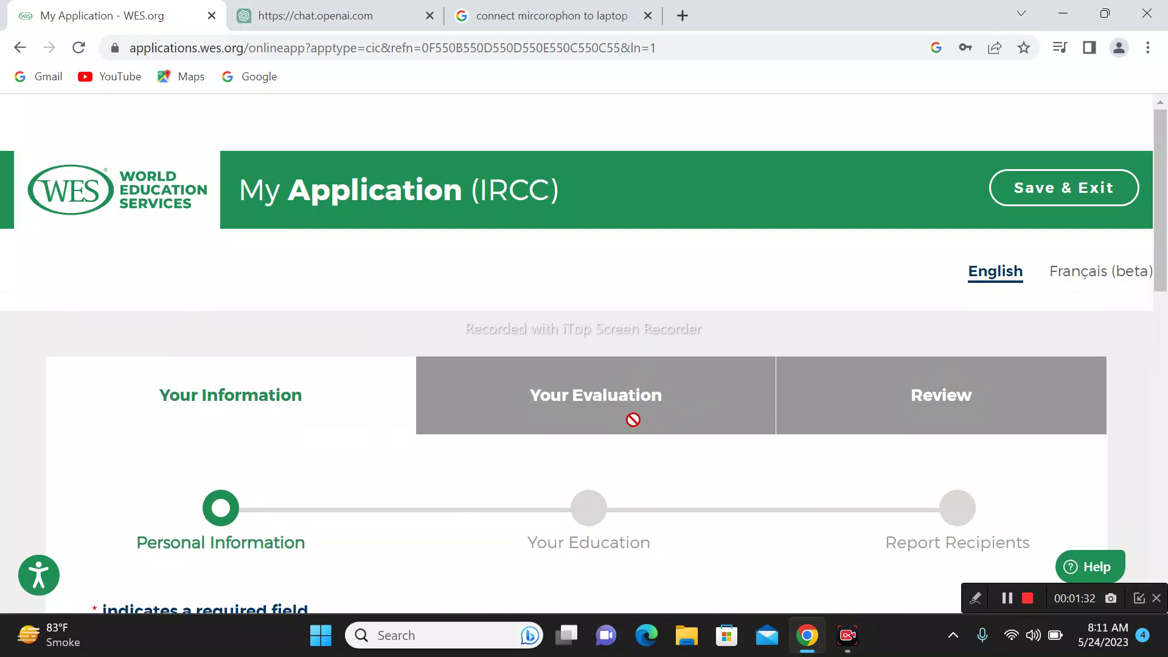
scroll(679, 381, "down", 1)
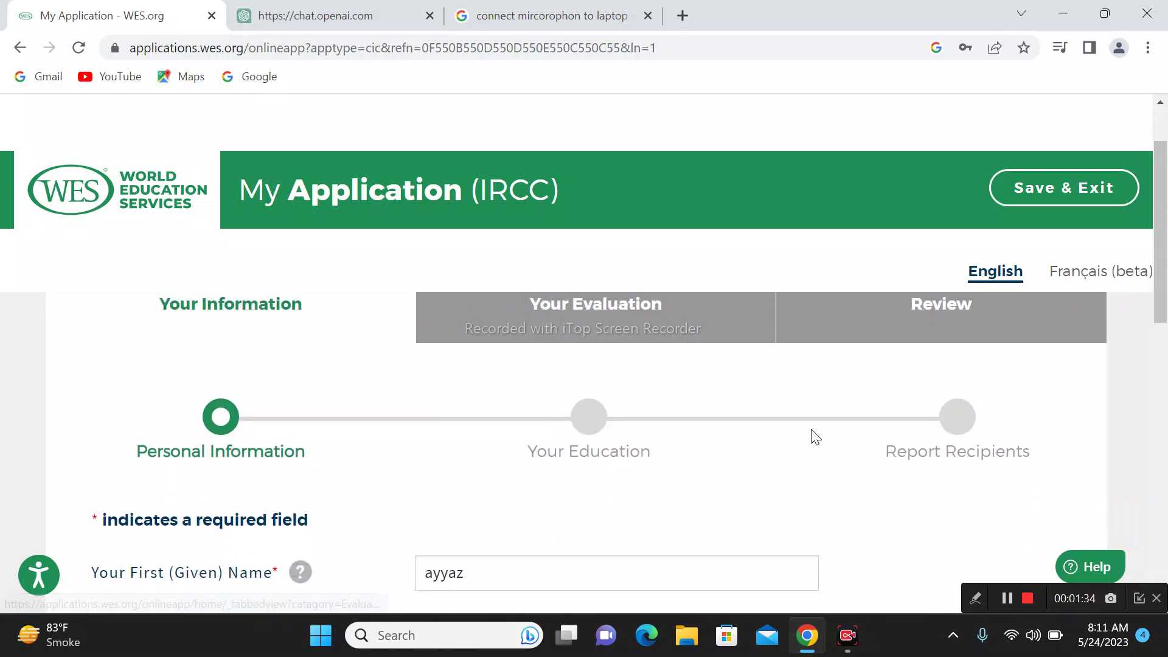
scroll(796, 572, "down", 4)
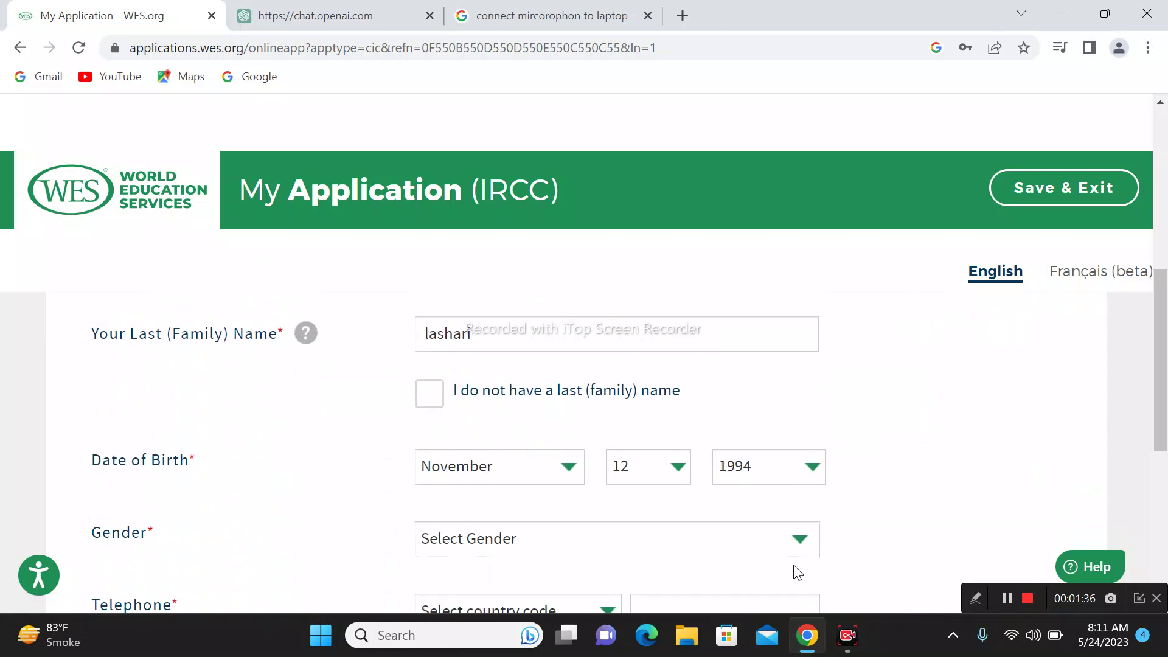
scroll(792, 513, "up", 2)
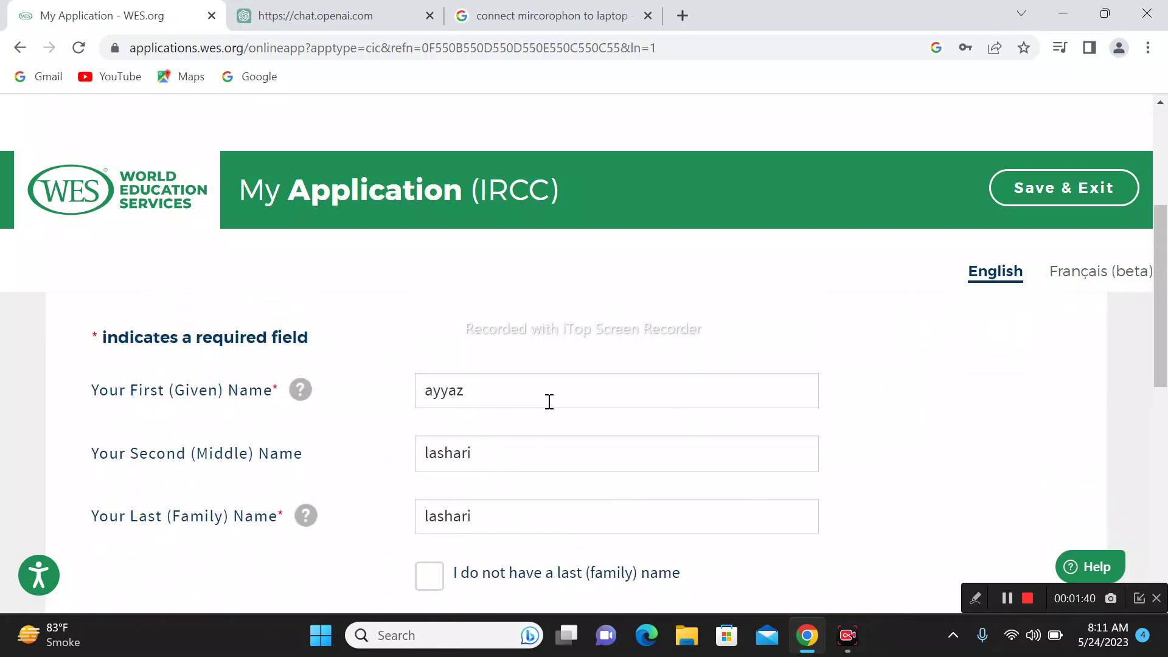
Step: Clear the Middle Name field, leaving it empty
left_click_drag(541, 453, 341, 466)
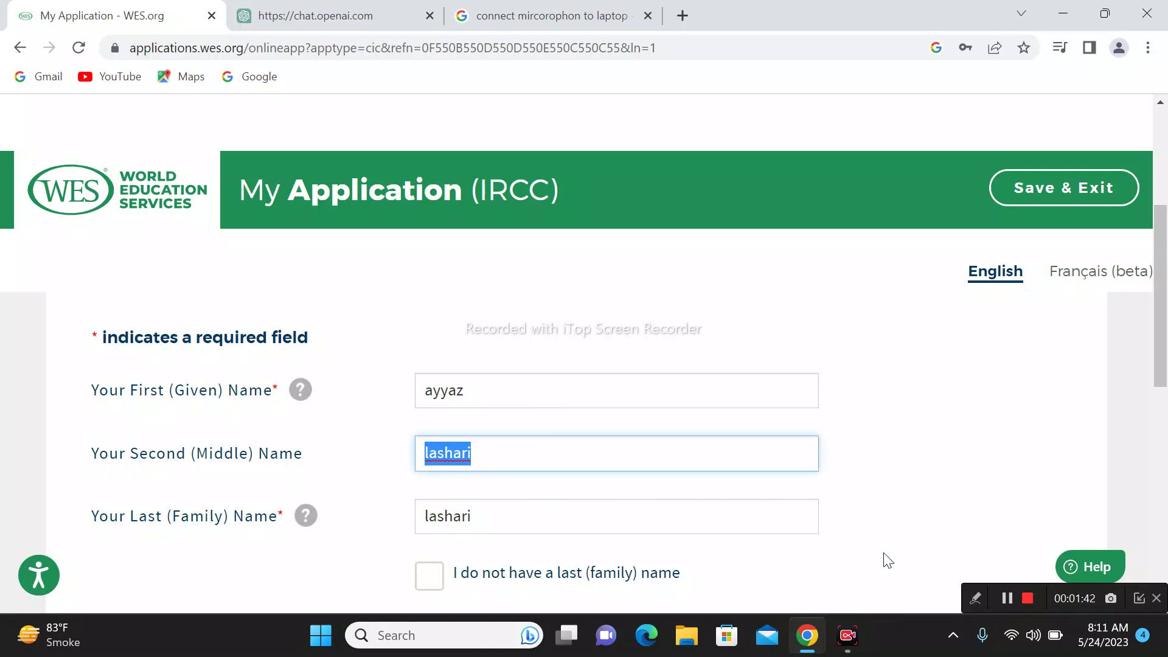
key("BackSpace")
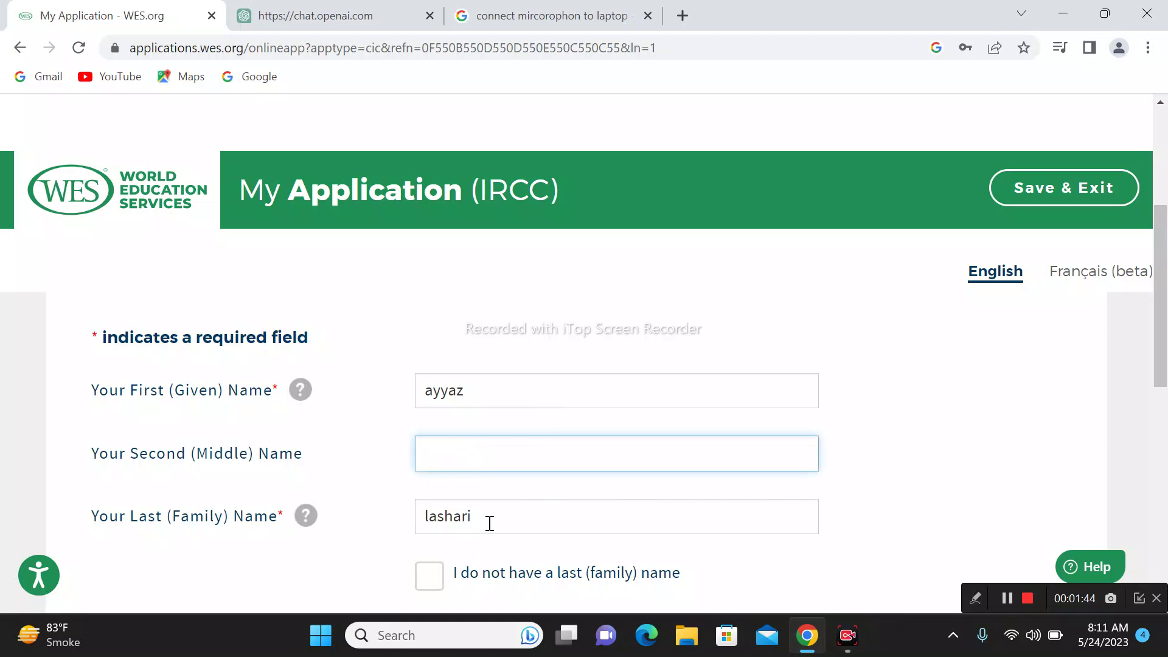
left_click(488, 521)
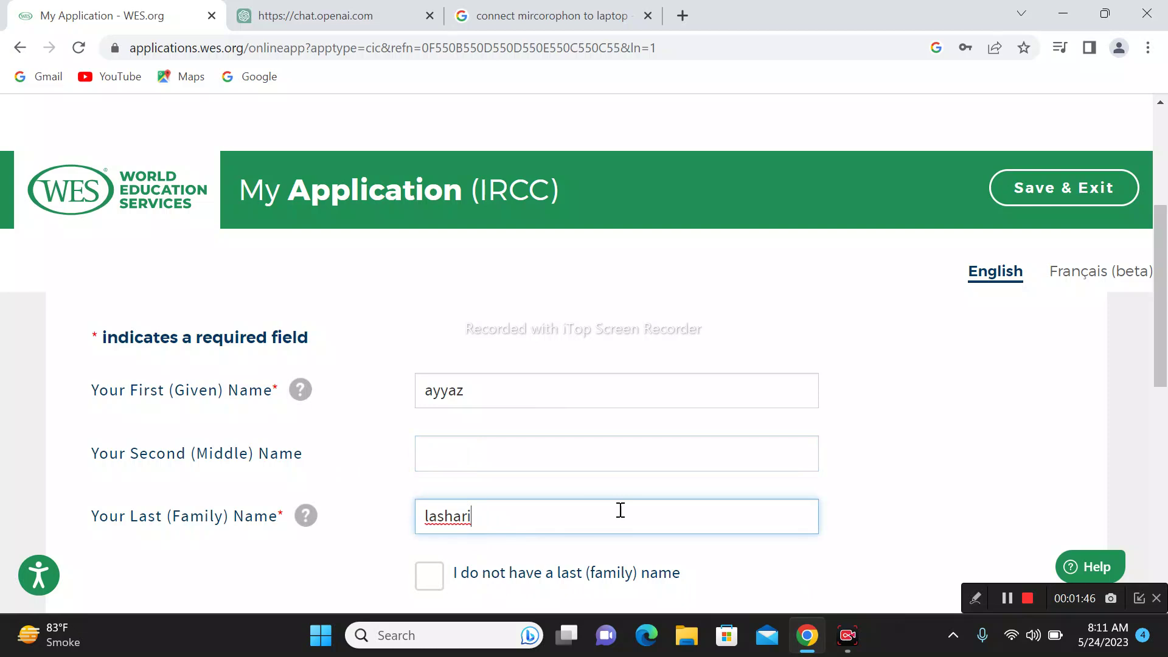
scroll(623, 511, "down", 4)
scroll(626, 519, "up", 3)
scroll(626, 514, "down", 1)
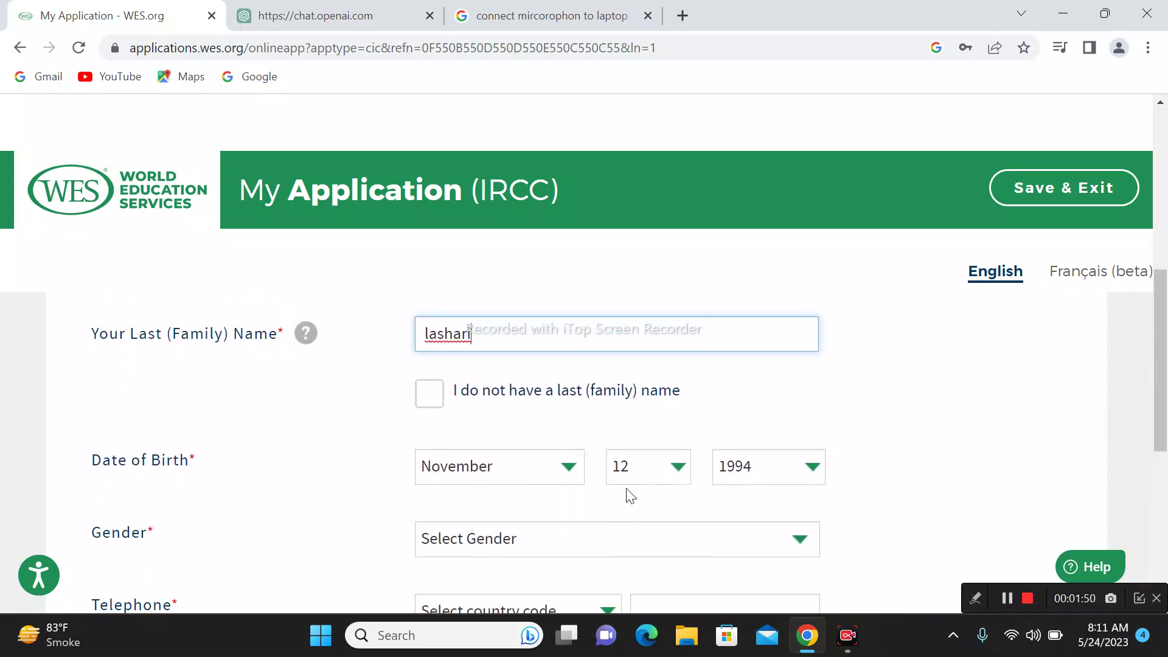
left_click(544, 466)
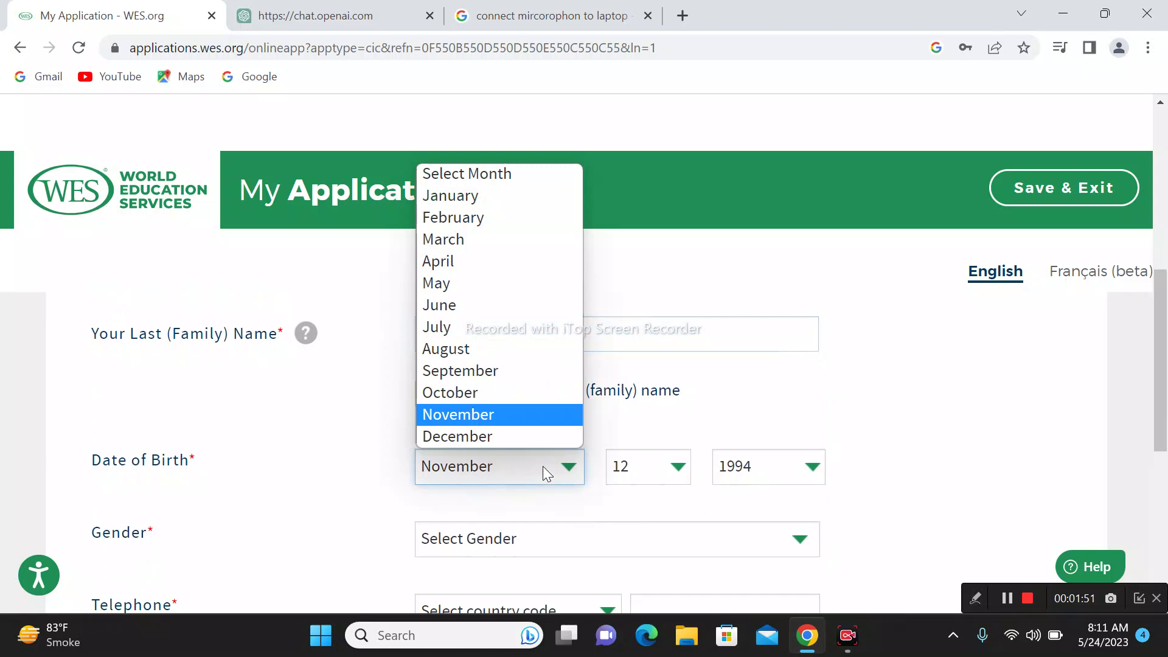
left_click(487, 416)
left_click(665, 467)
left_click(663, 370)
left_click(829, 482)
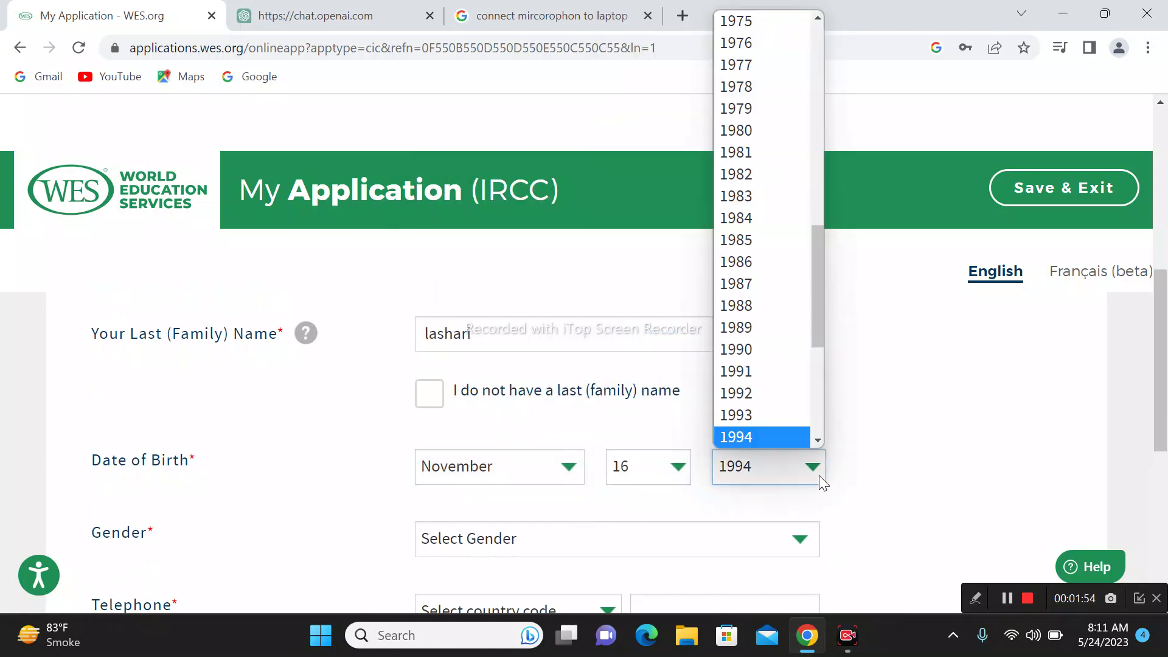
left_click(753, 262)
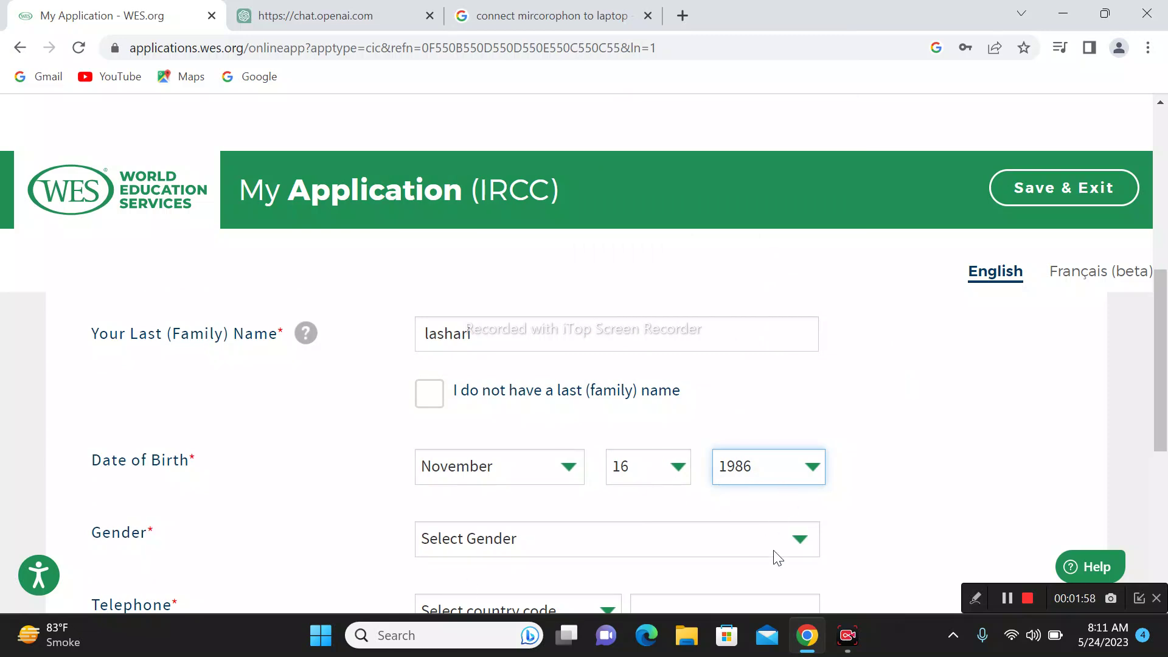
Step: Choose Man as the gender
scroll(770, 543, "down", 2)
scroll(623, 443, "up", 1)
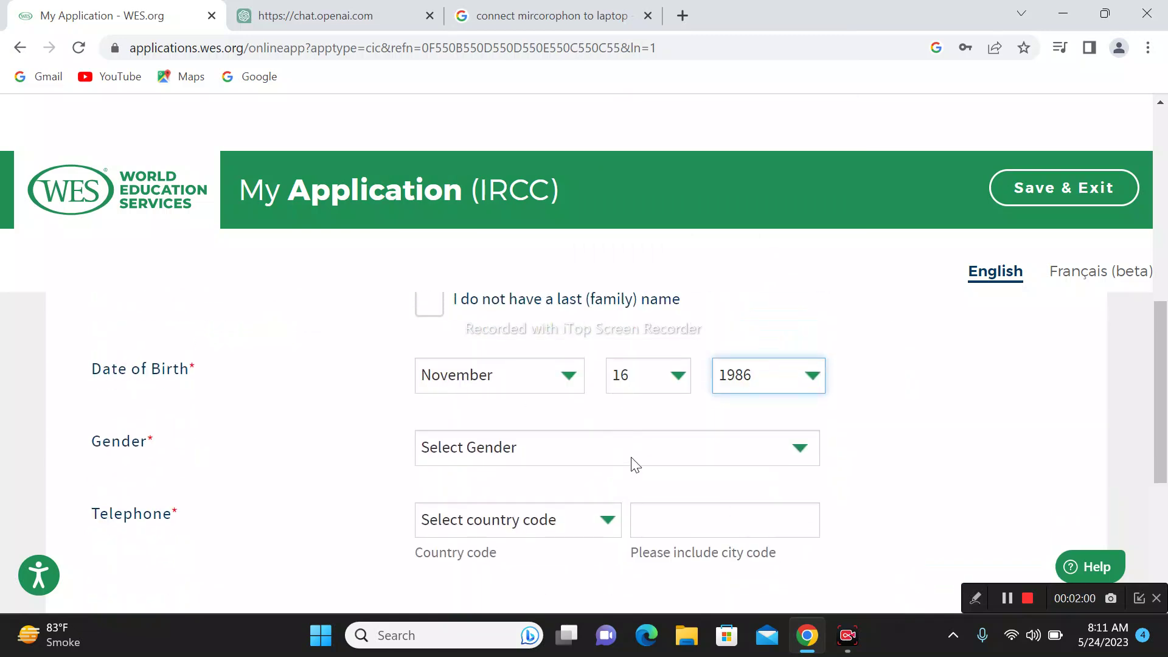
left_click(631, 457)
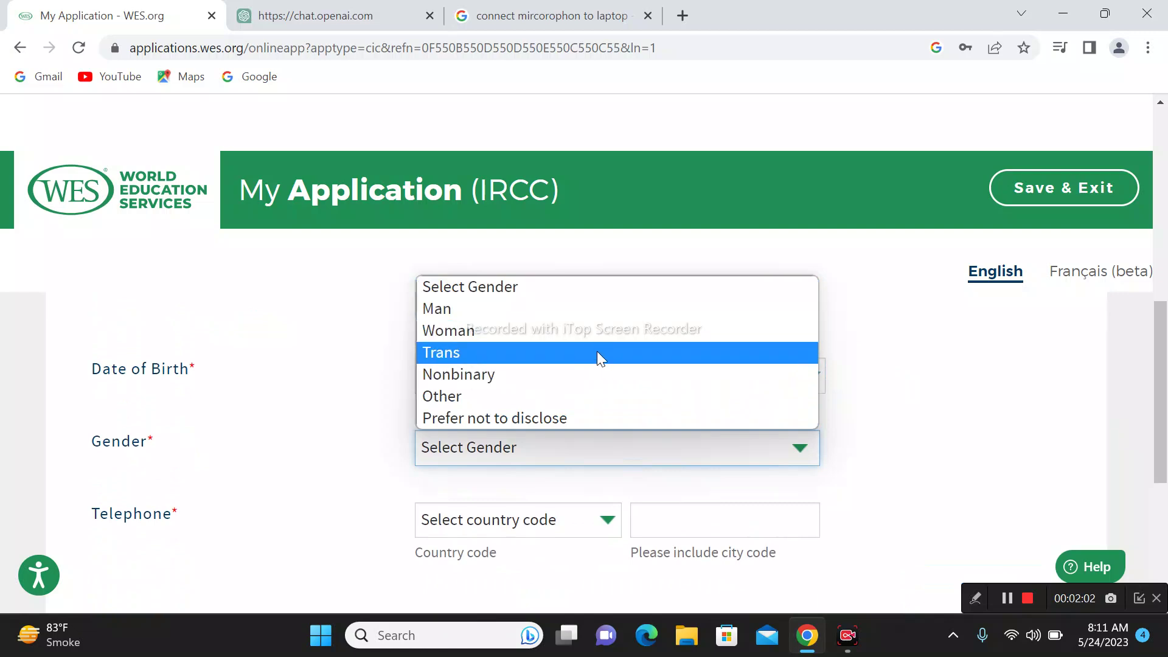
left_click(585, 311)
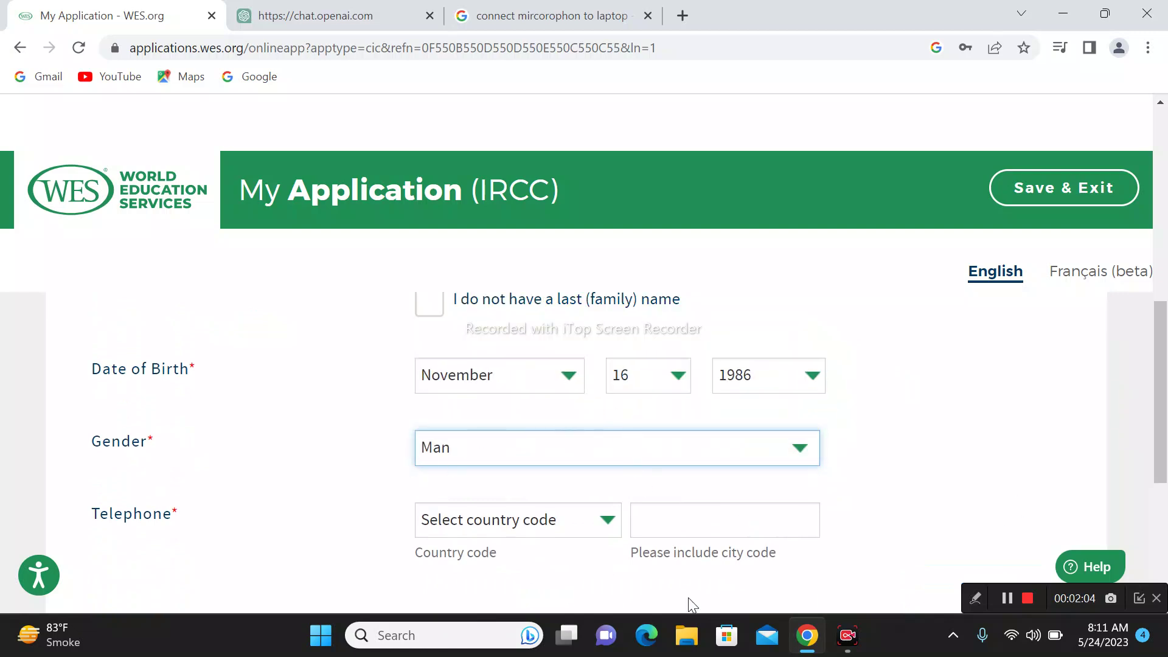
Step: Enter the applicant's phone number with the Pakistan (92) country code and continue to the next step
left_click(537, 518)
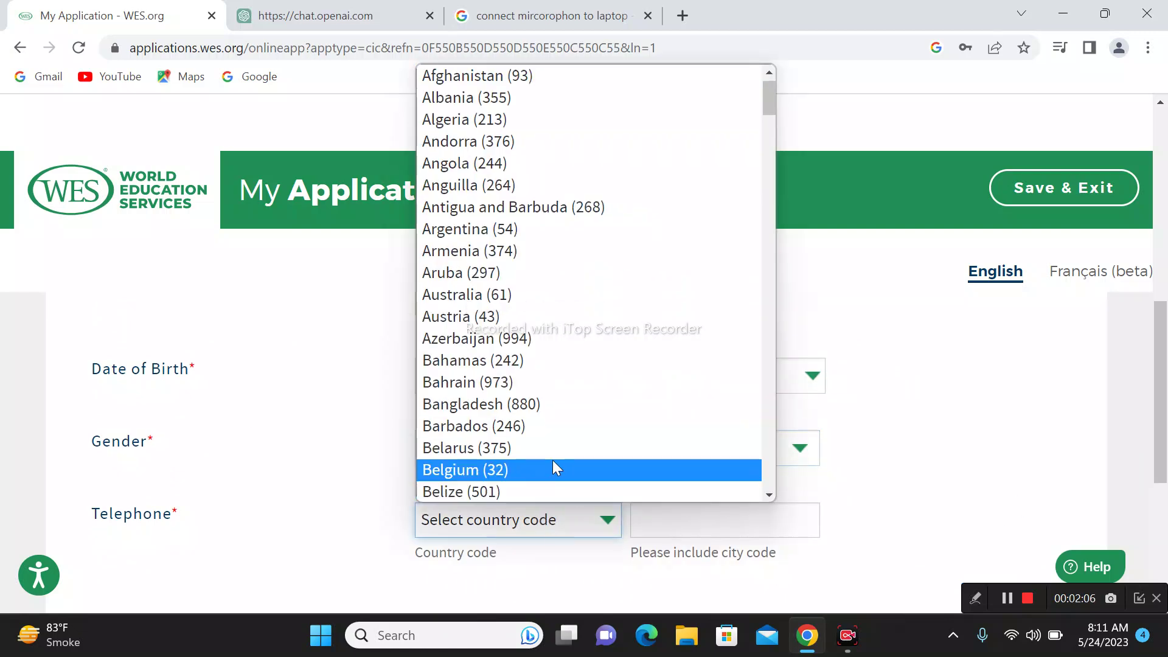
type("p")
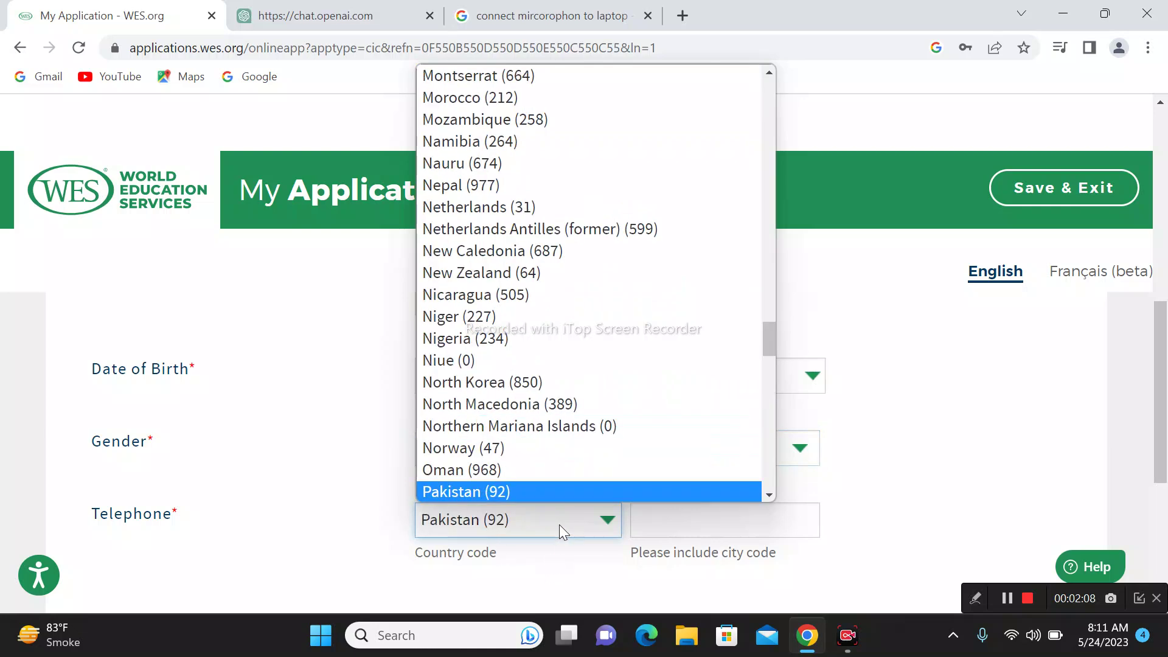
key("Return")
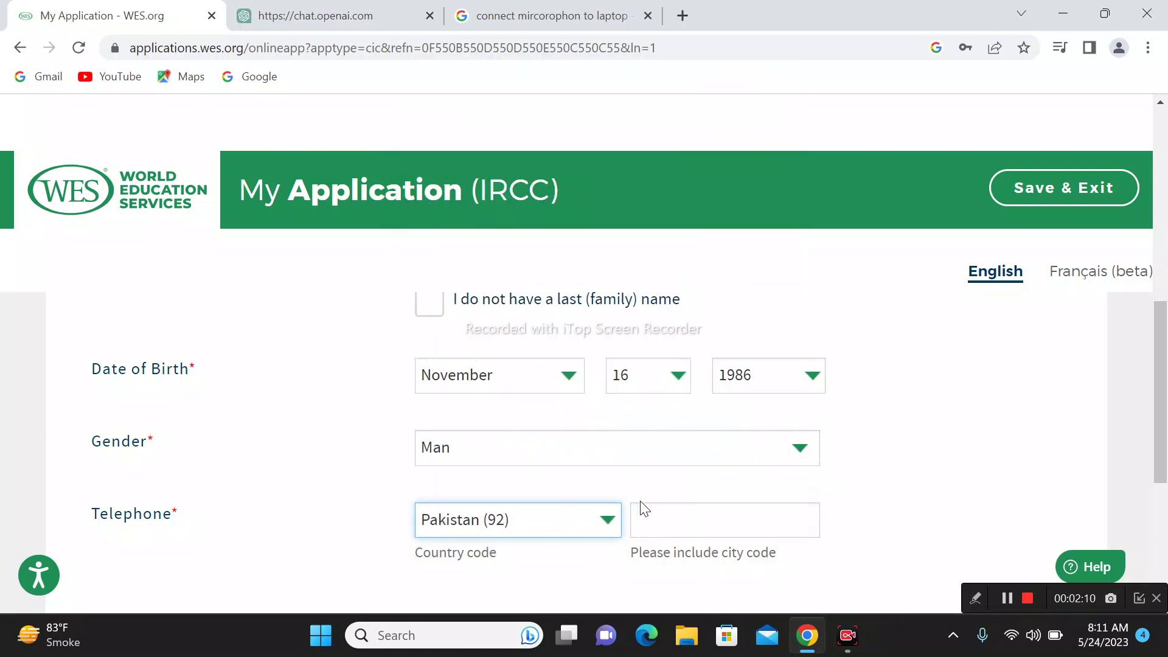
left_click(661, 525)
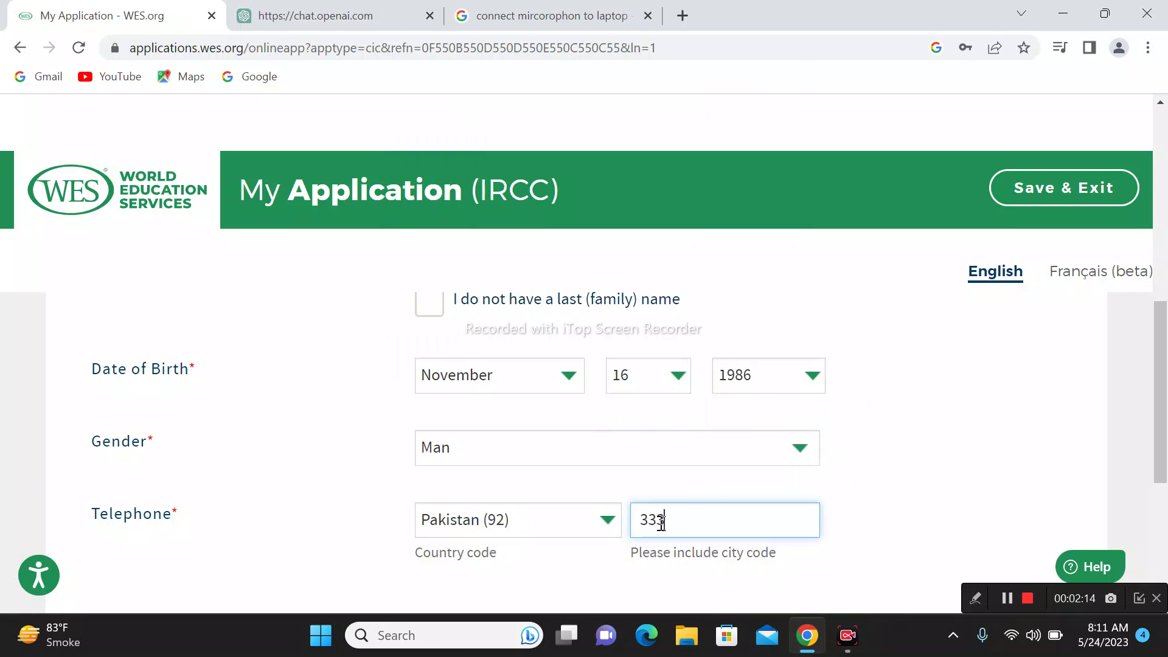
scroll(610, 391, "up", 6)
scroll(608, 391, "down", 8)
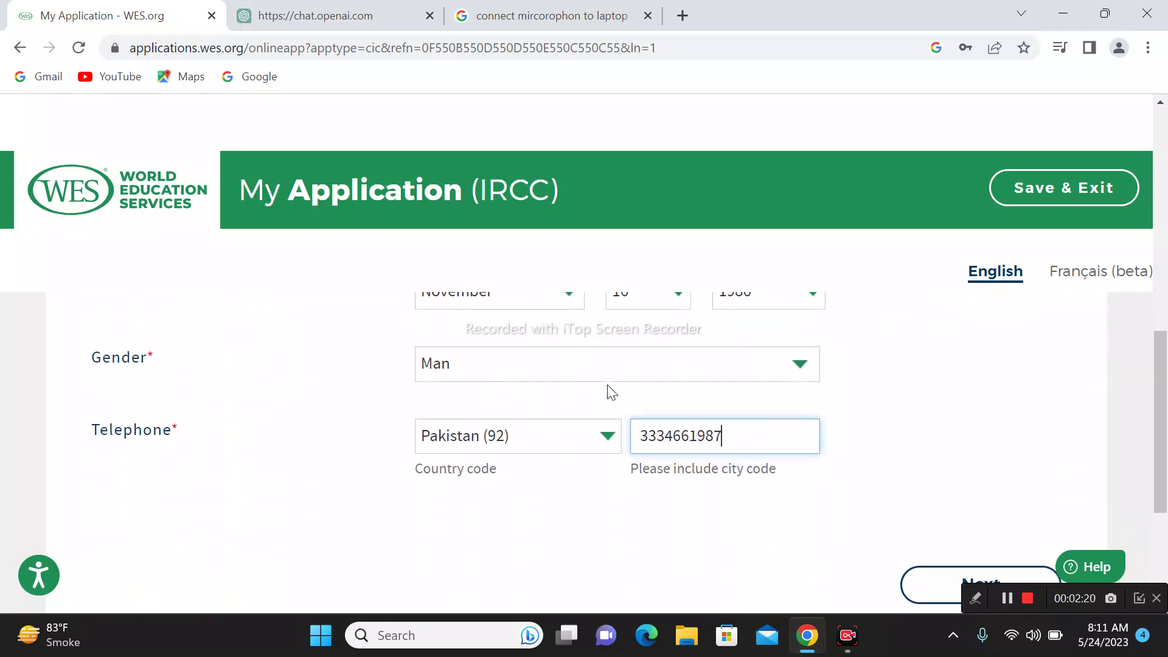
scroll(870, 528, "down", 3)
left_click(943, 394)
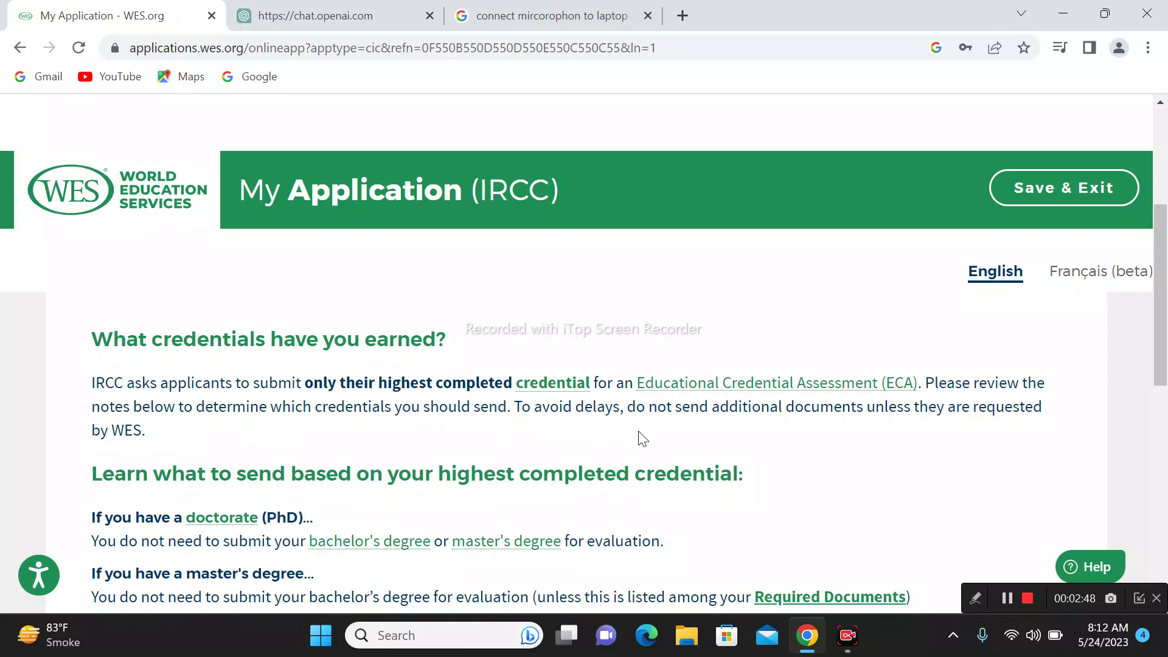
Step: Scroll through the 'What credentials have you earned?' guidance on the Your Education page
scroll(166, 487, "down", 3)
scroll(281, 417, "up", 1)
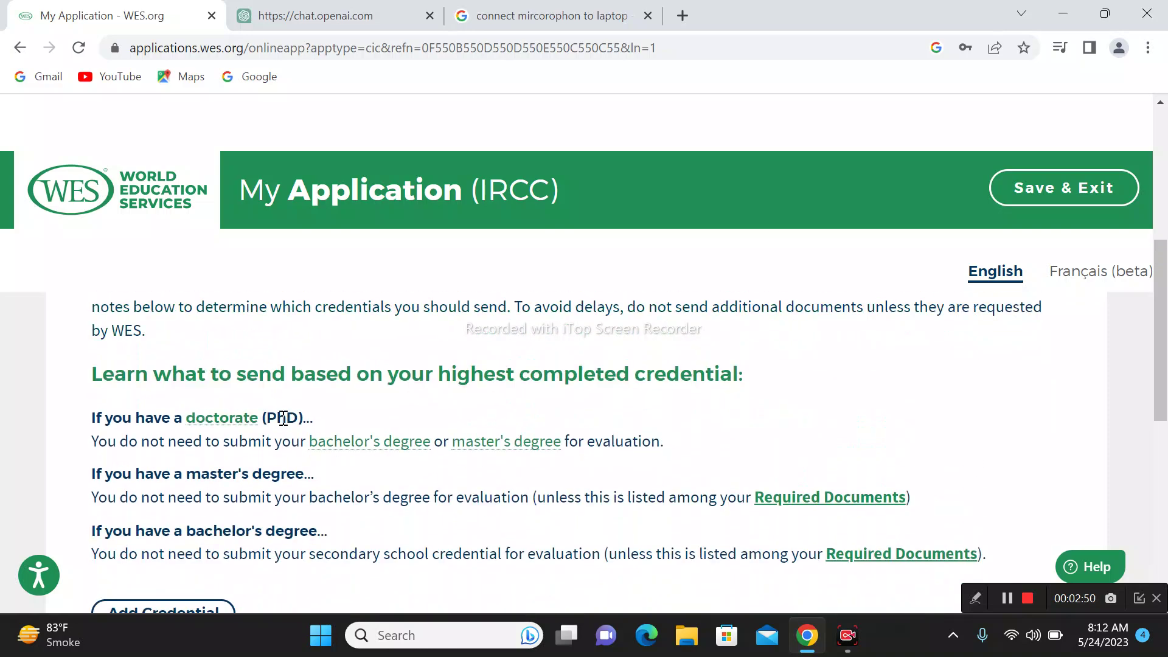
scroll(417, 445, "down", 6)
scroll(416, 449, "up", 3)
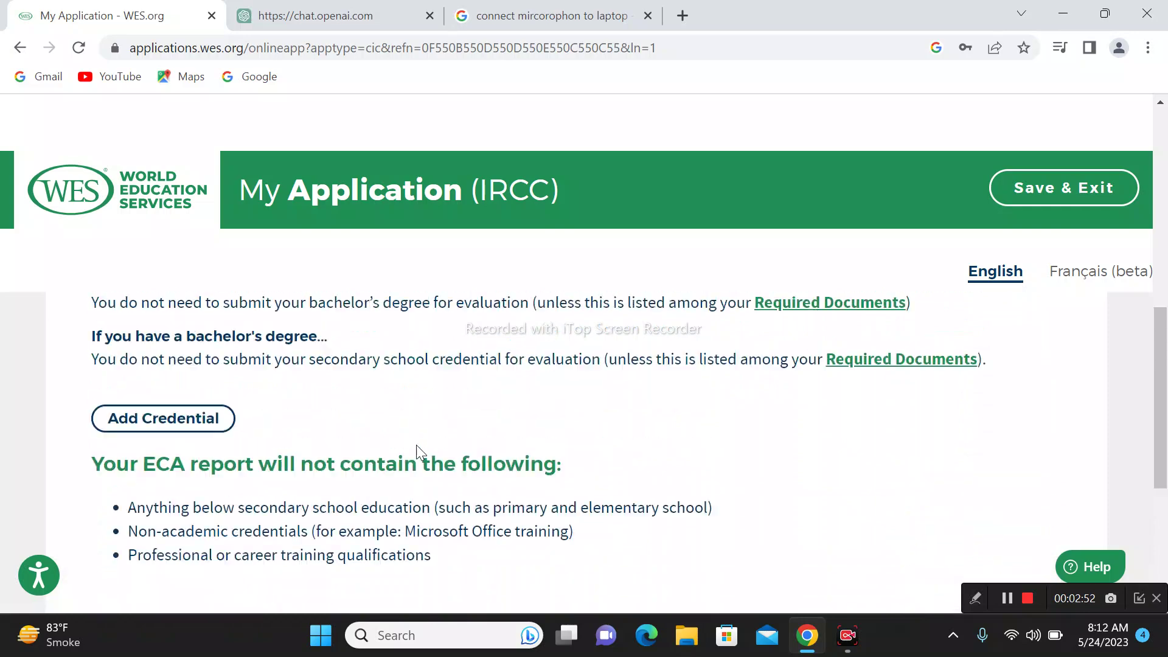
scroll(409, 482, "up", 3)
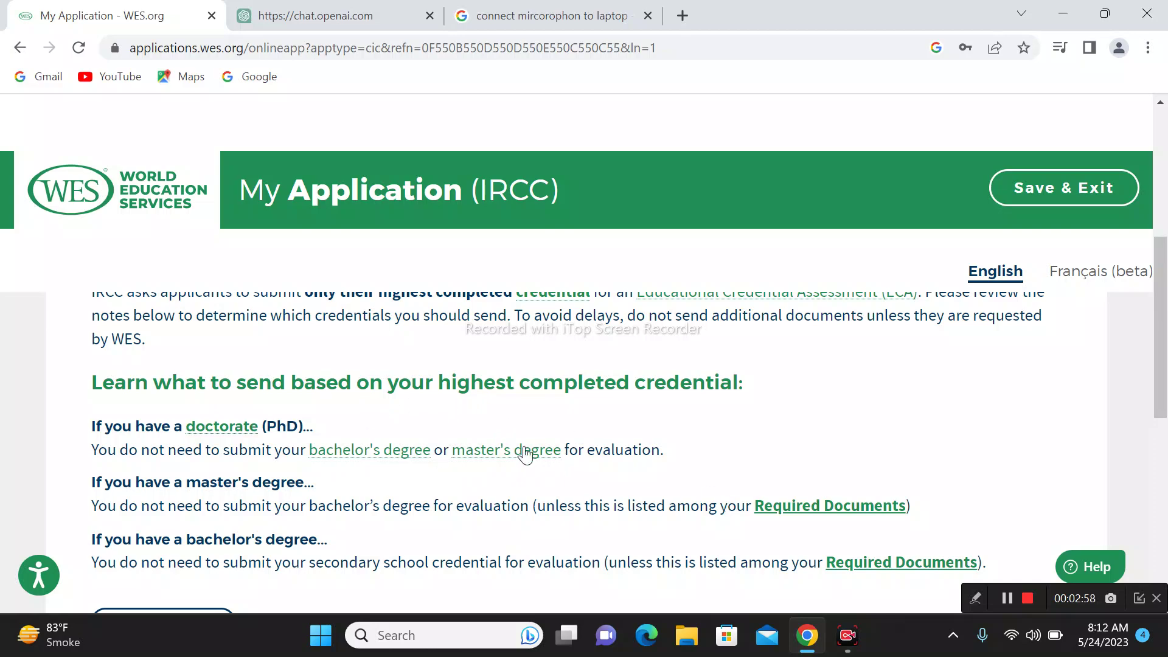
scroll(560, 497, "up", 1)
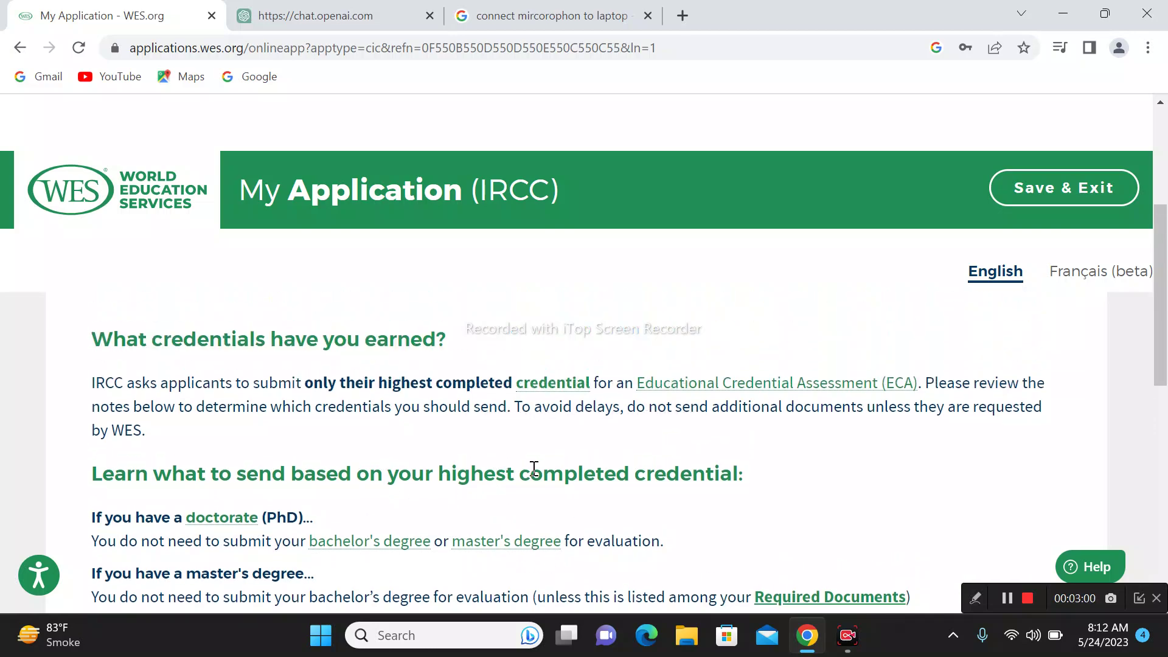
scroll(536, 468, "down", 1)
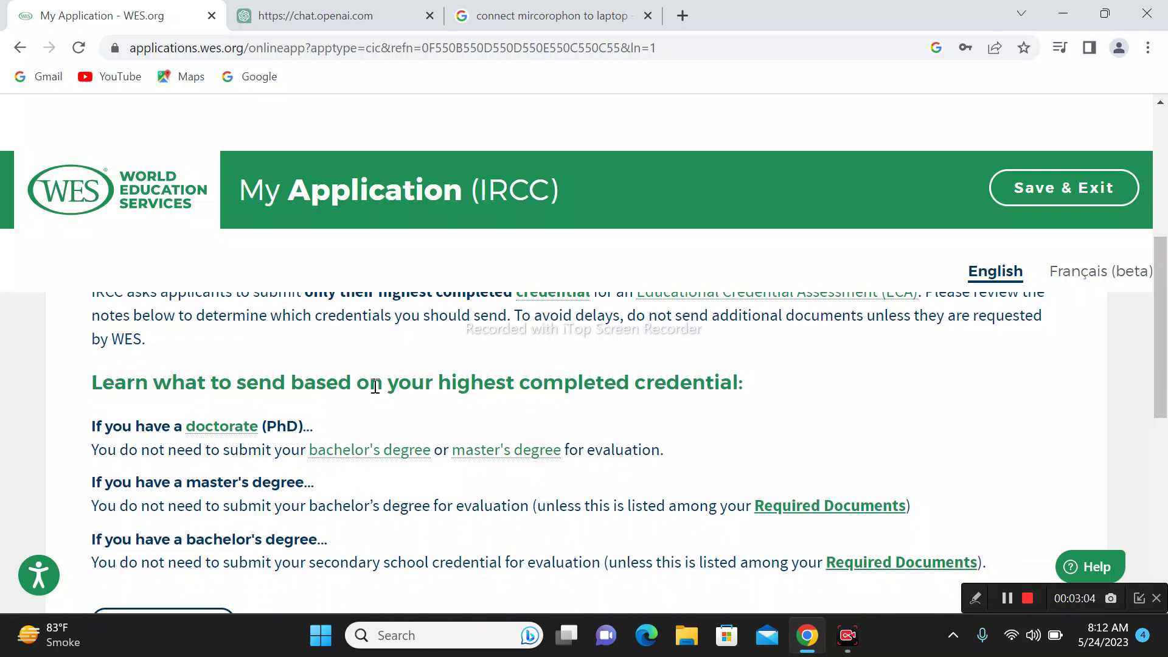
left_click_drag(737, 382, 5, 358)
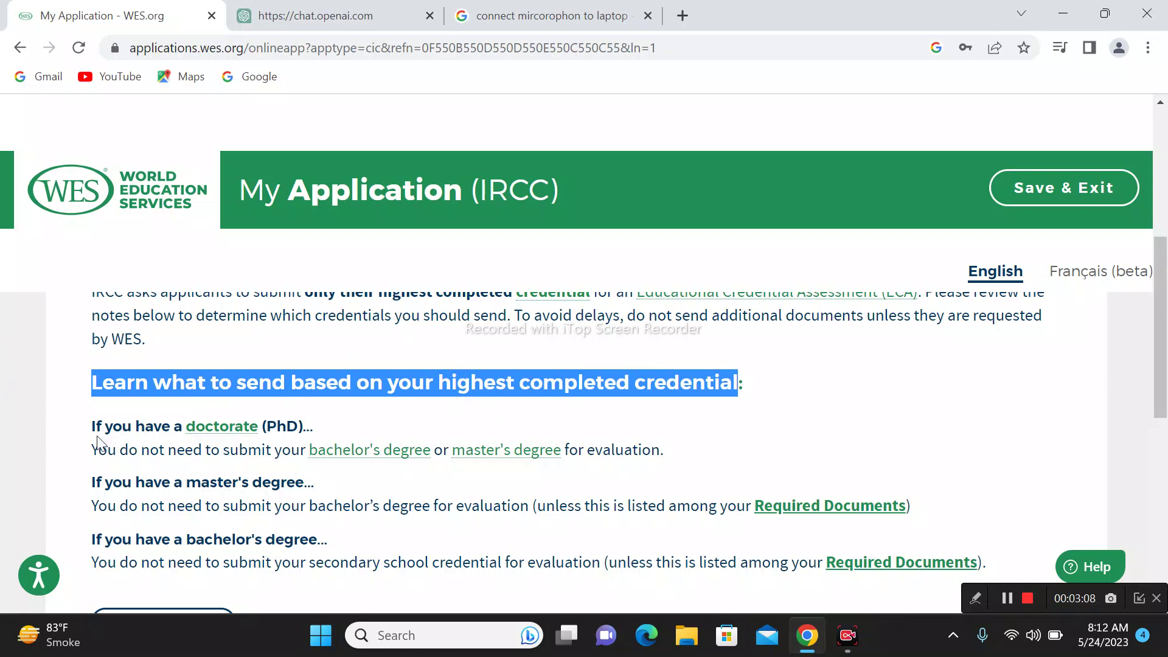
left_click_drag(96, 426, 269, 448)
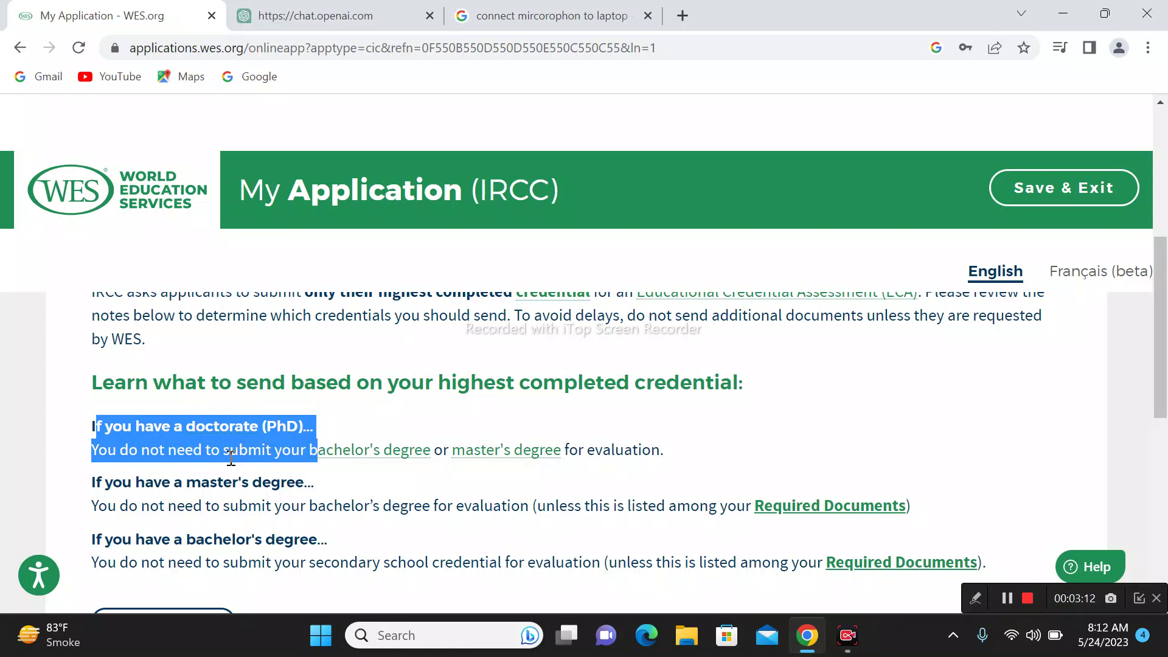
left_click(121, 450)
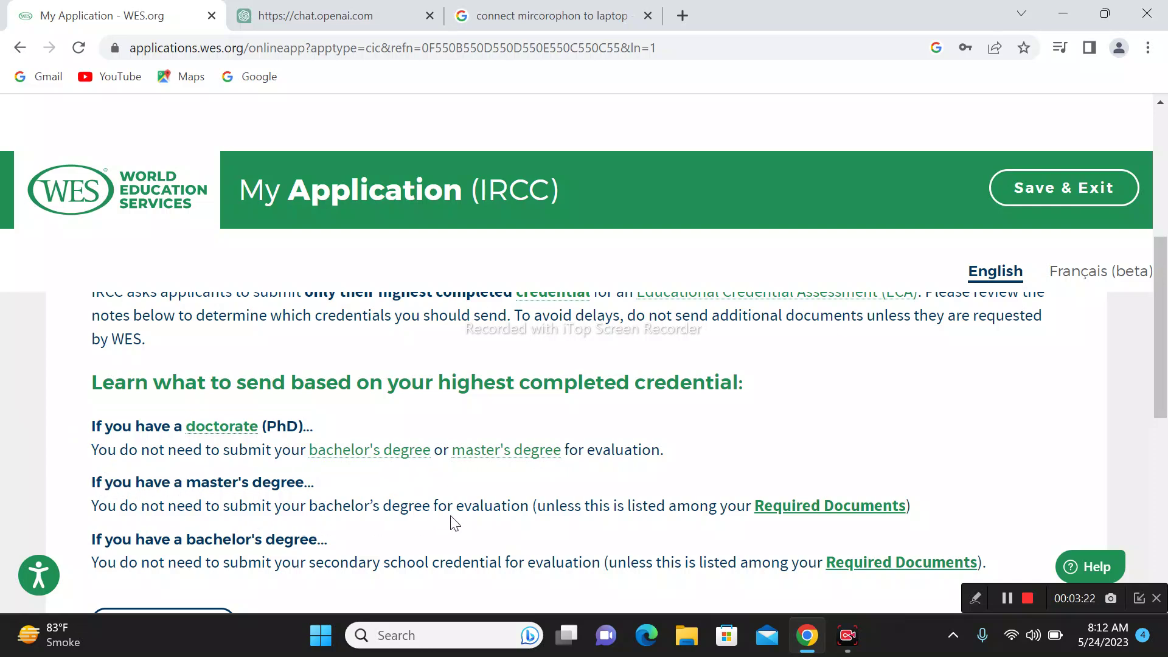
left_click_drag(736, 505, 111, 505)
left_click(93, 511)
scroll(334, 523, "down", 1)
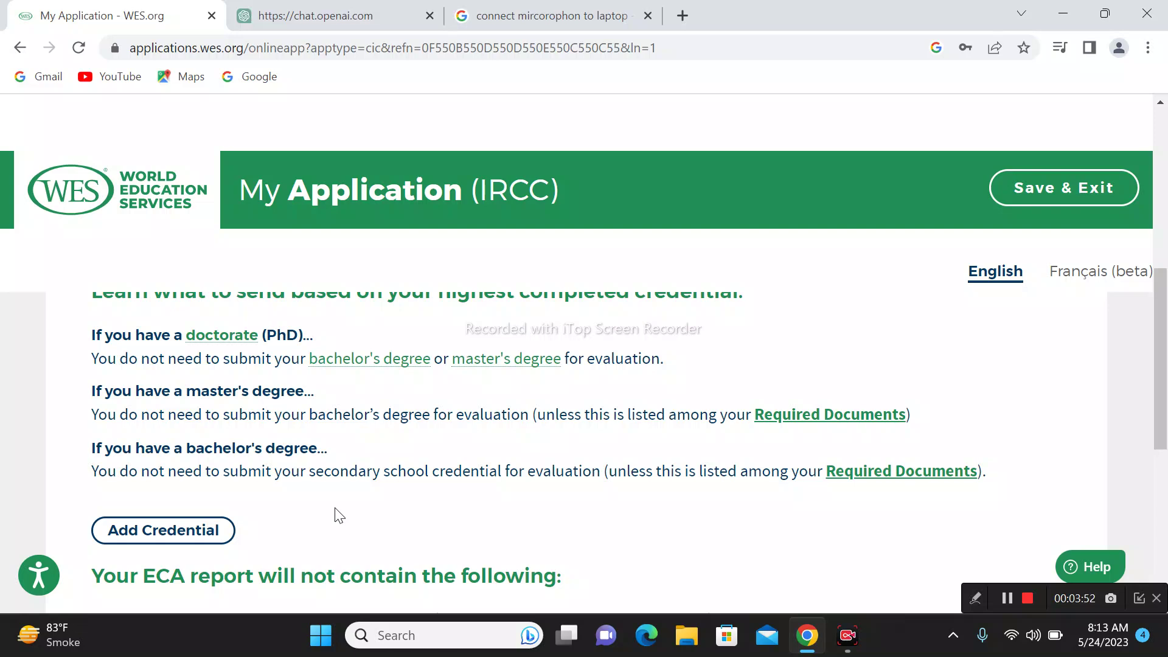
Step: Add a credential from Pakistan of type Universities and Institutes of Technology
left_click(226, 534)
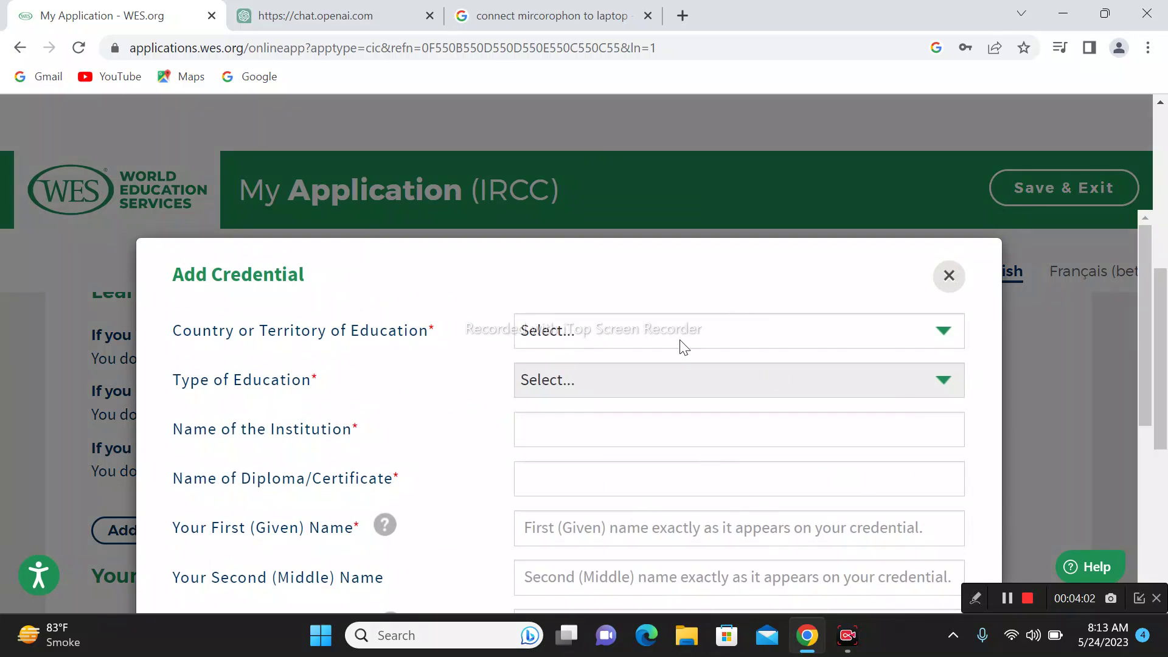
left_click(737, 338)
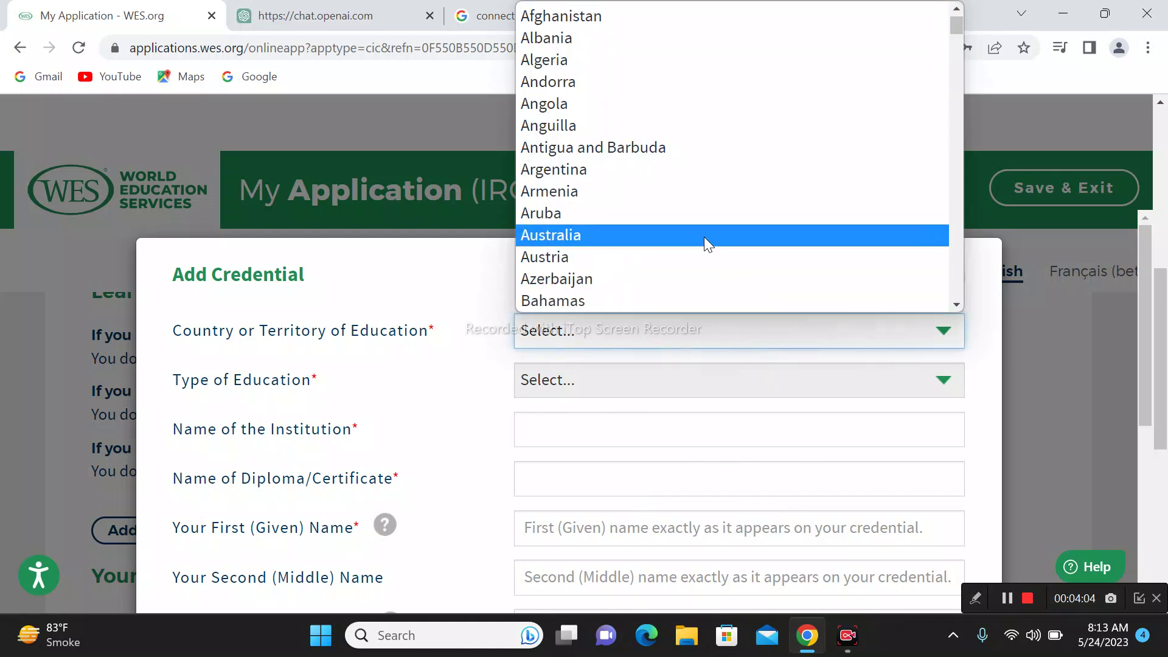
key("p")
key("Return")
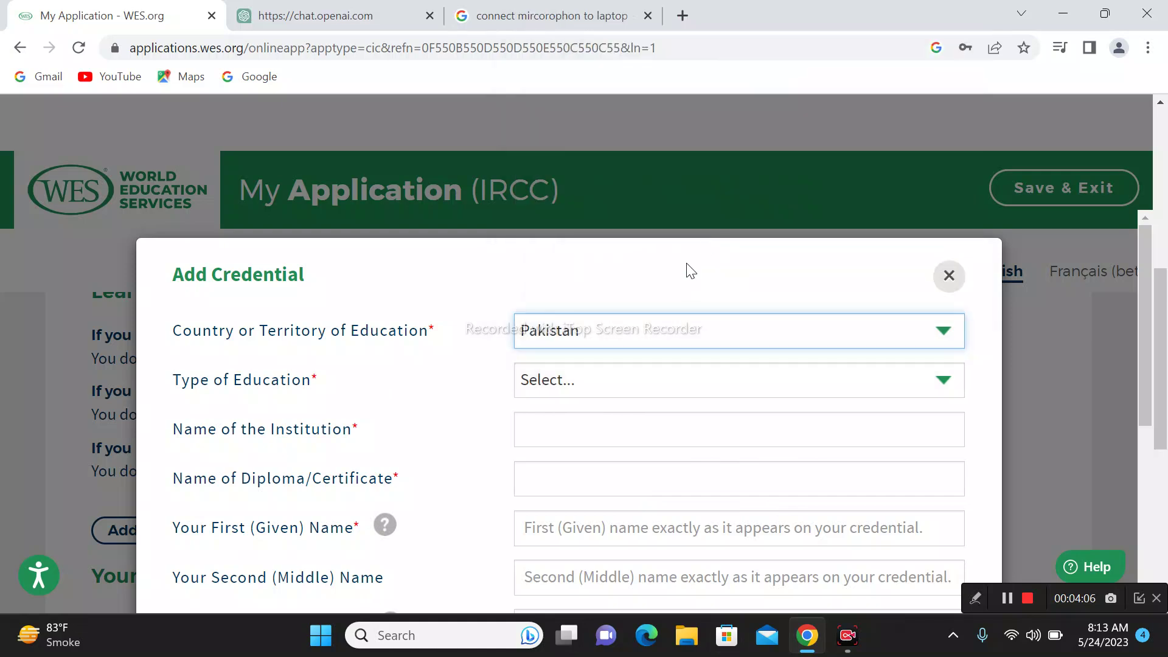
left_click(605, 392)
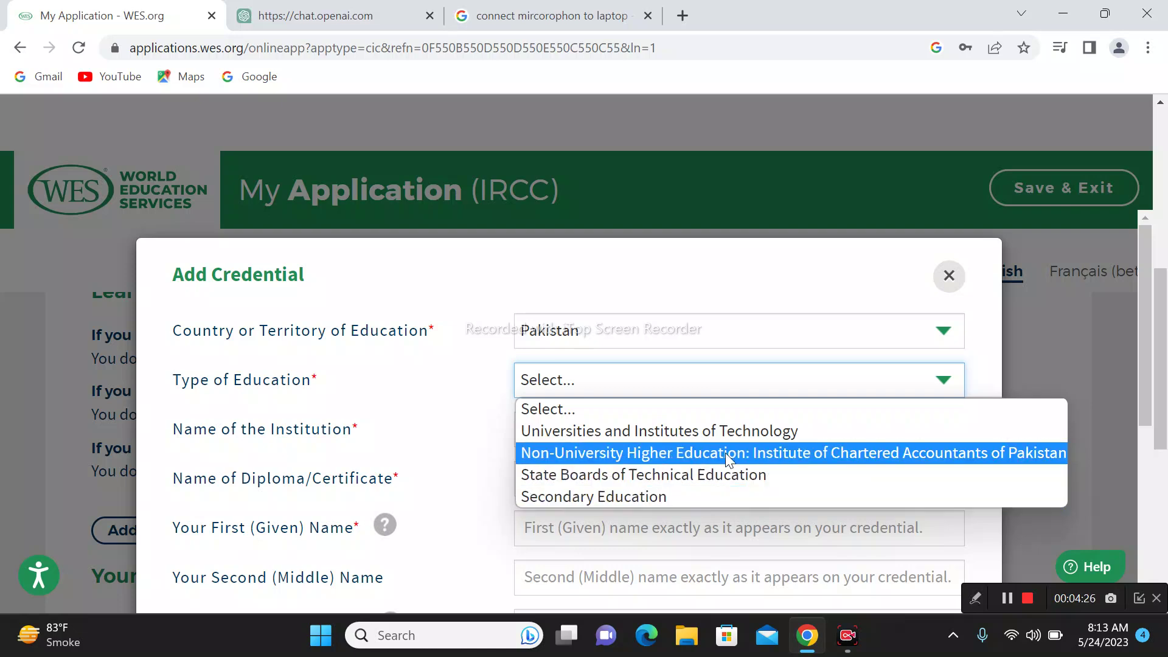
left_click(773, 431)
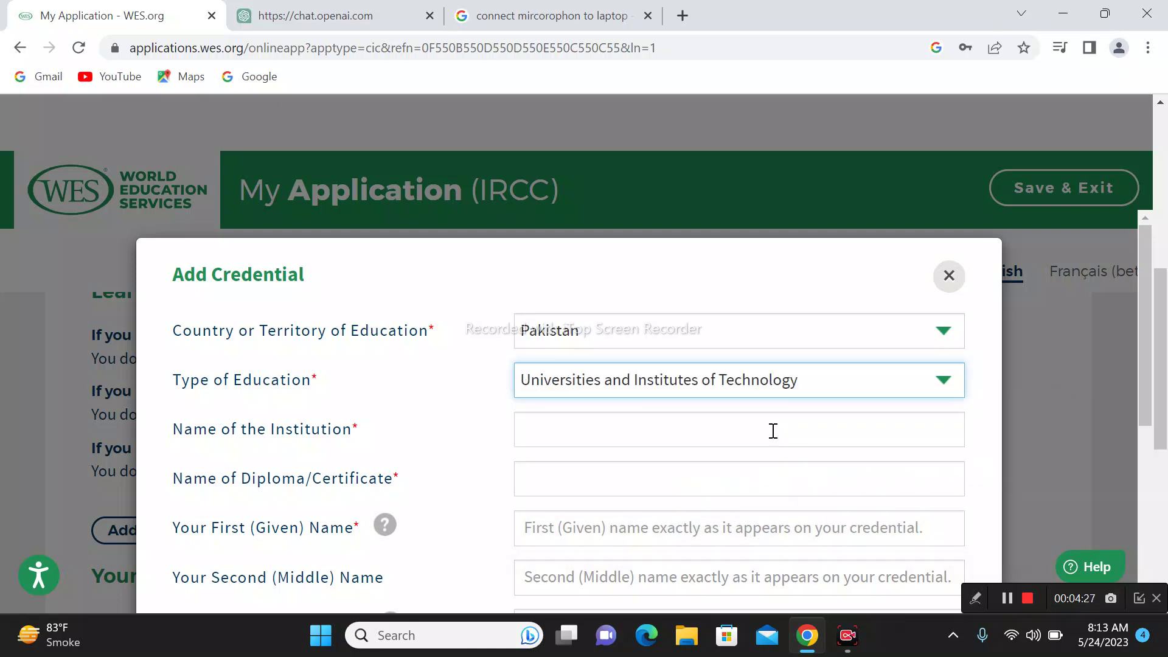
Step: Set the institution to Government College, Lahore
left_click(571, 433)
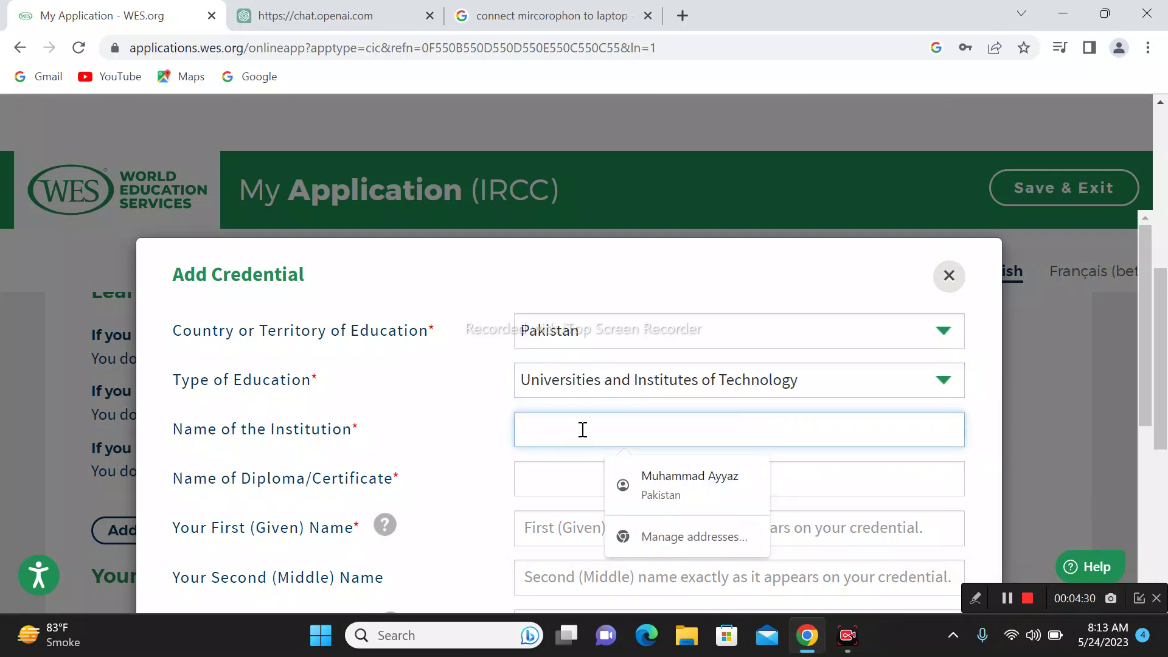
type("u")
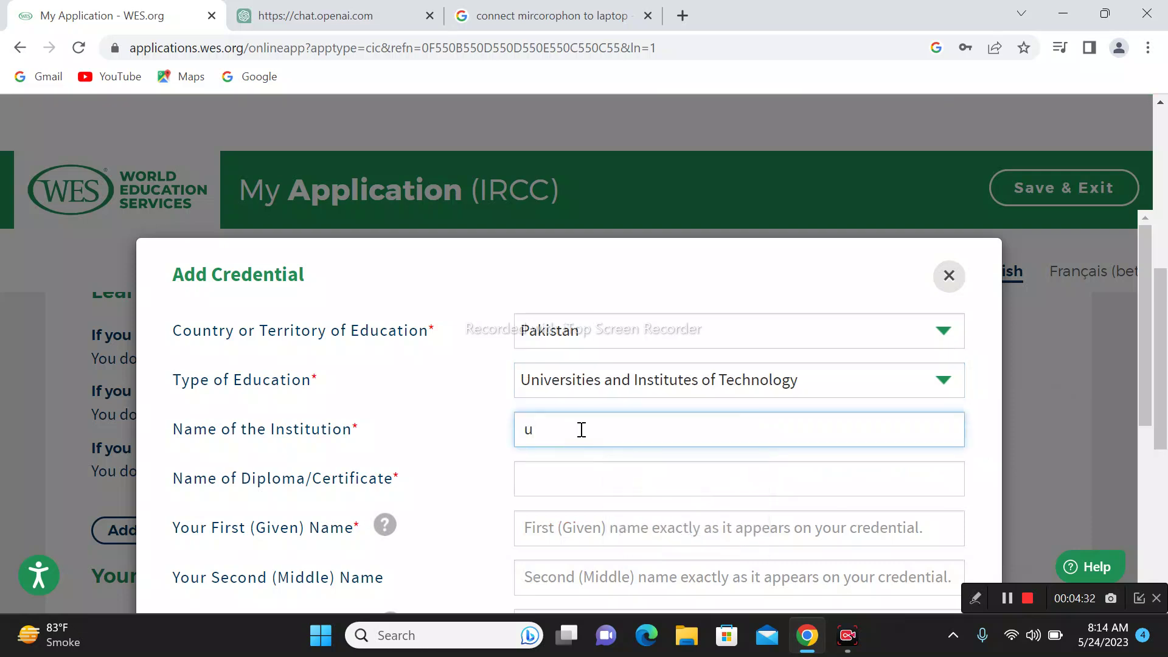
type("UCP")
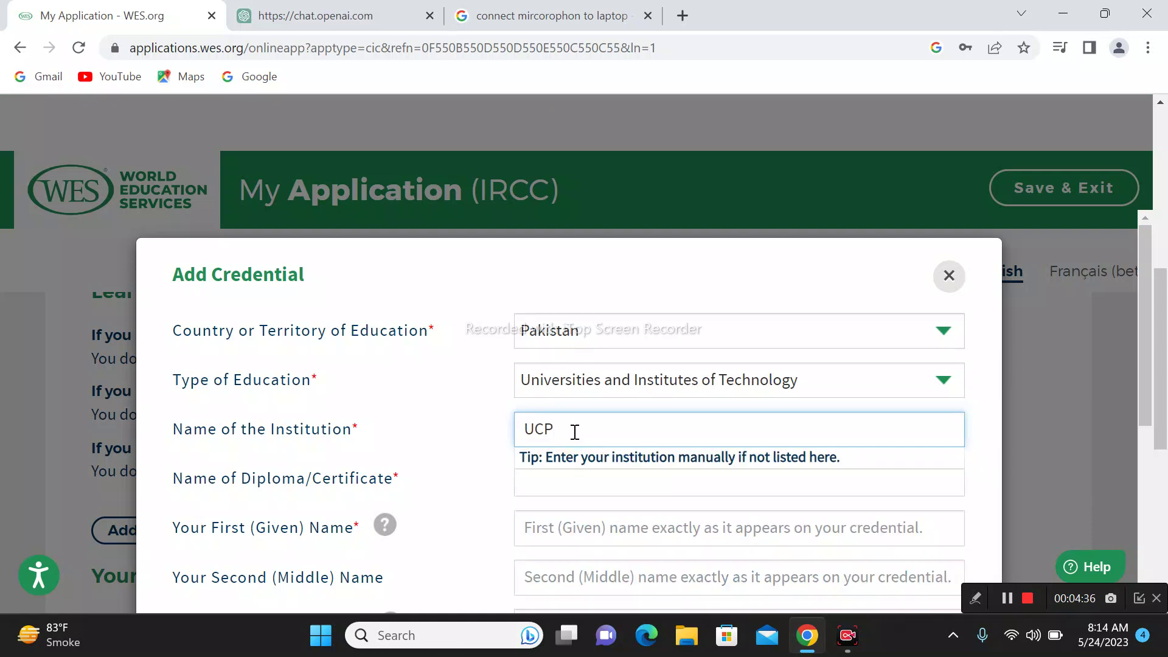
key("BackSpace")
key("BackSpace")
key("BackSpace")
type("gover")
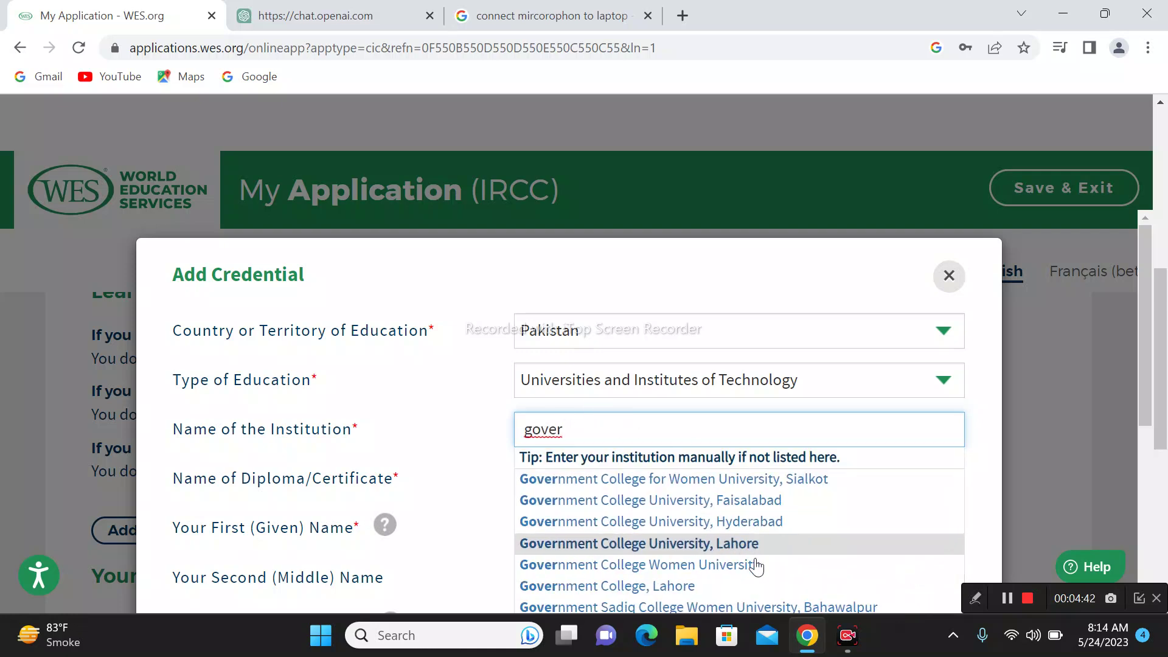
scroll(756, 557, "down", 2)
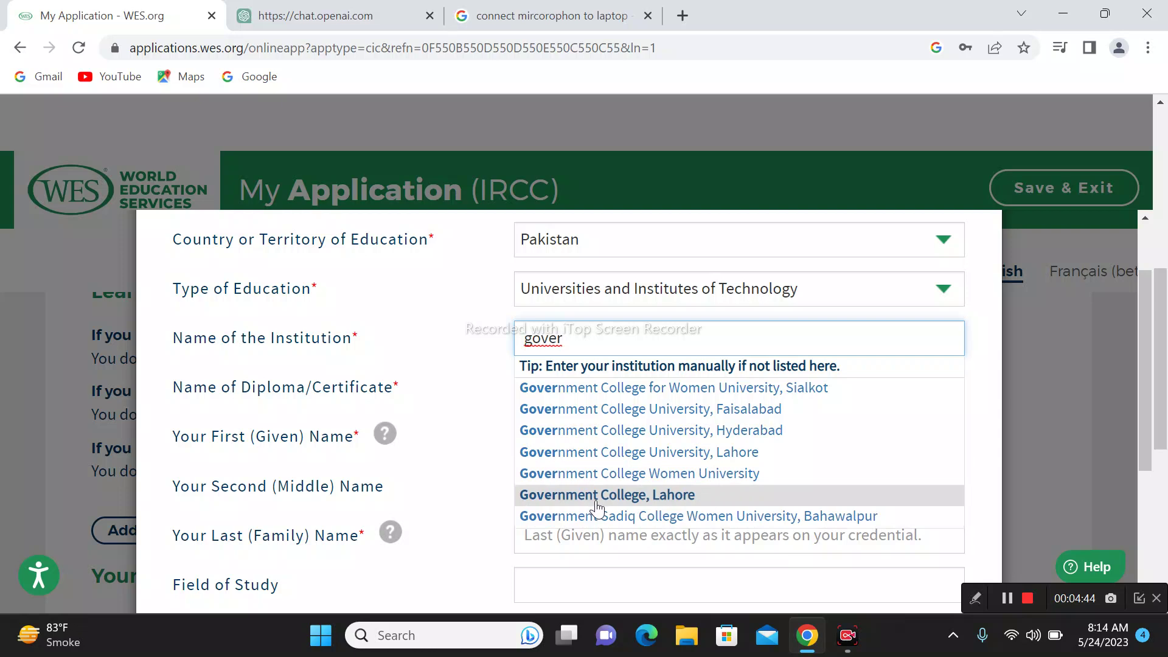
left_click(596, 503)
Step: Start the diploma name by typing 'master in'
left_click(609, 391)
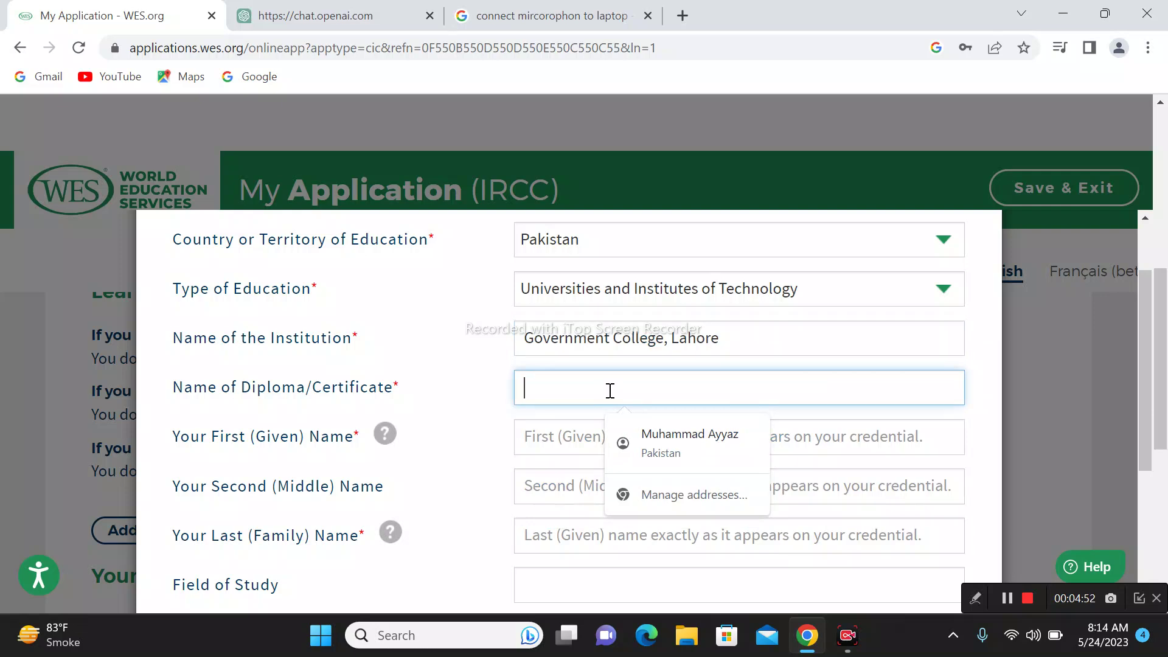
type("b.")
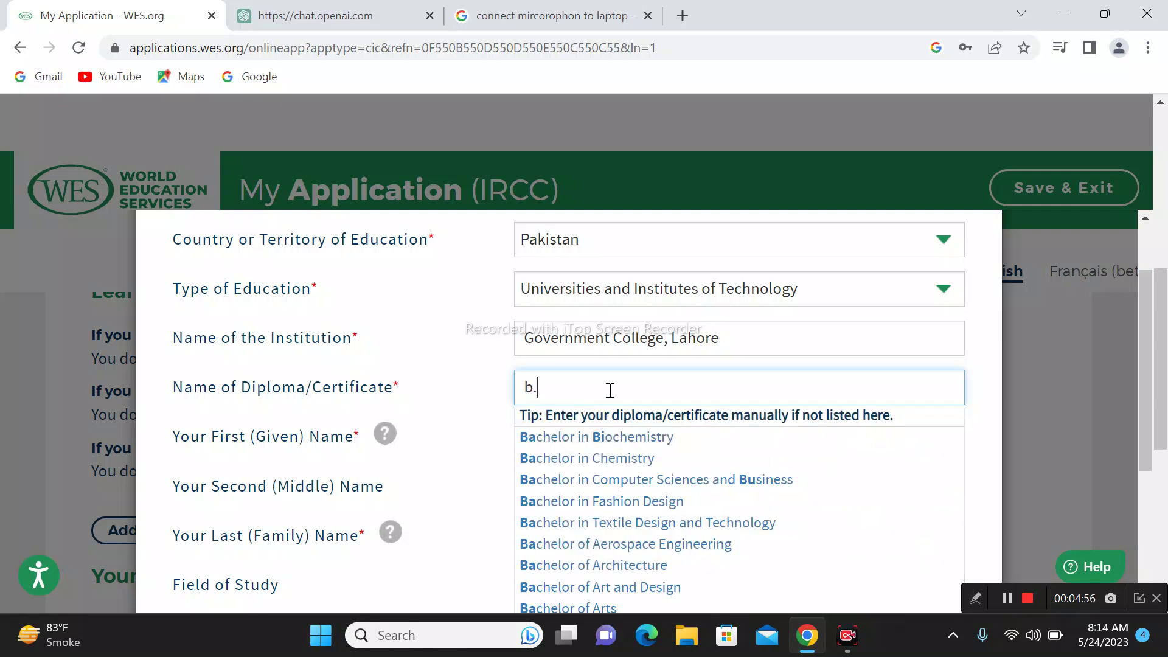
key("BackSpace")
type("m")
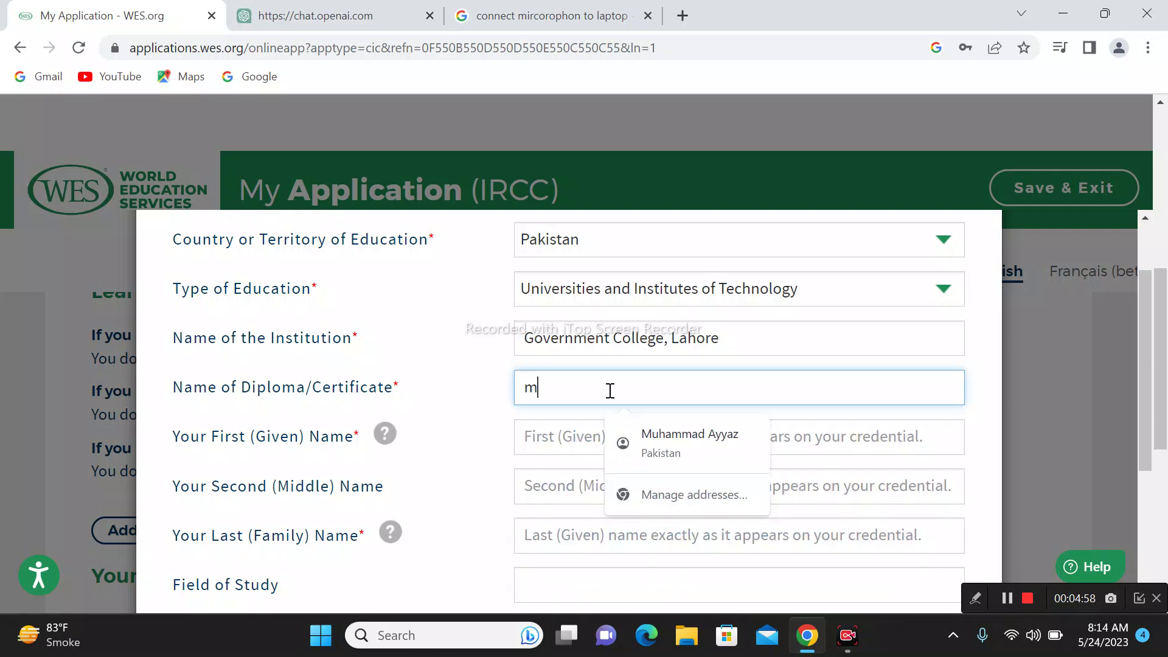
type("aster in")
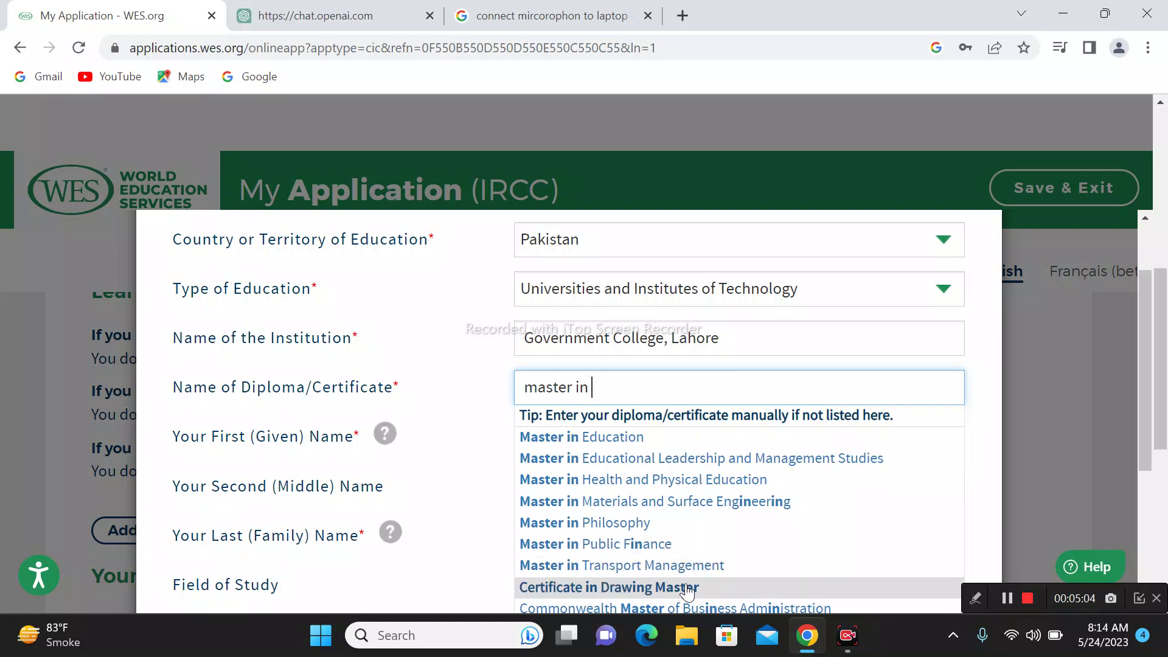
Step: Choose Master in Education as the diploma and replace the holder's first and last names
left_click(720, 439)
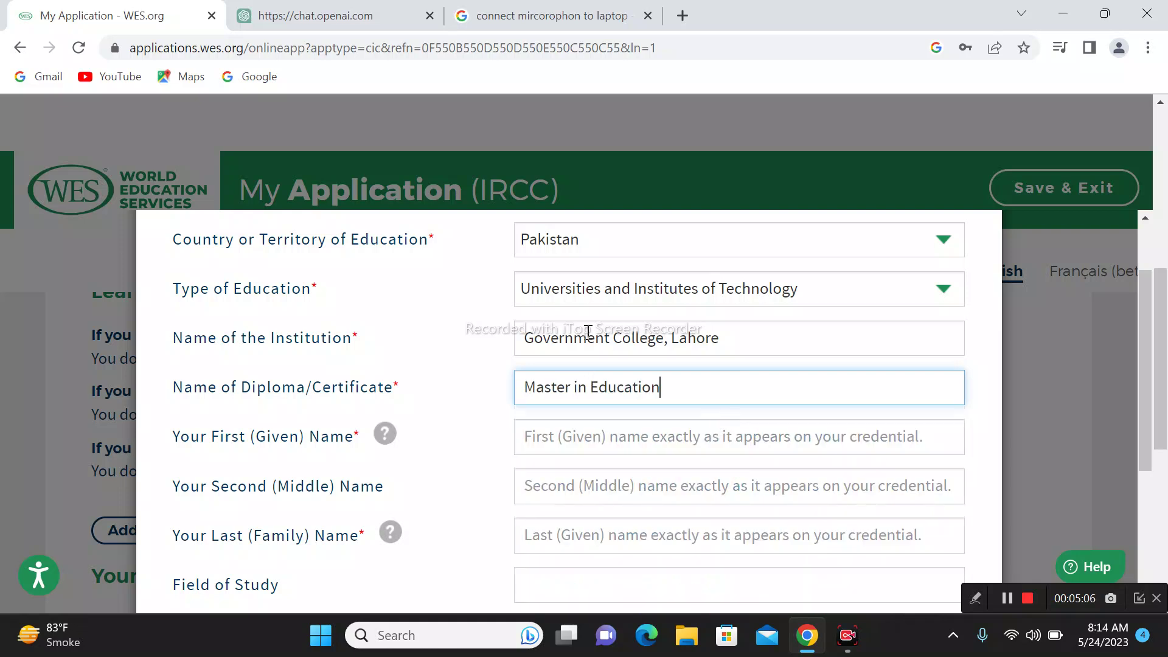
left_click(611, 435)
left_click(734, 495)
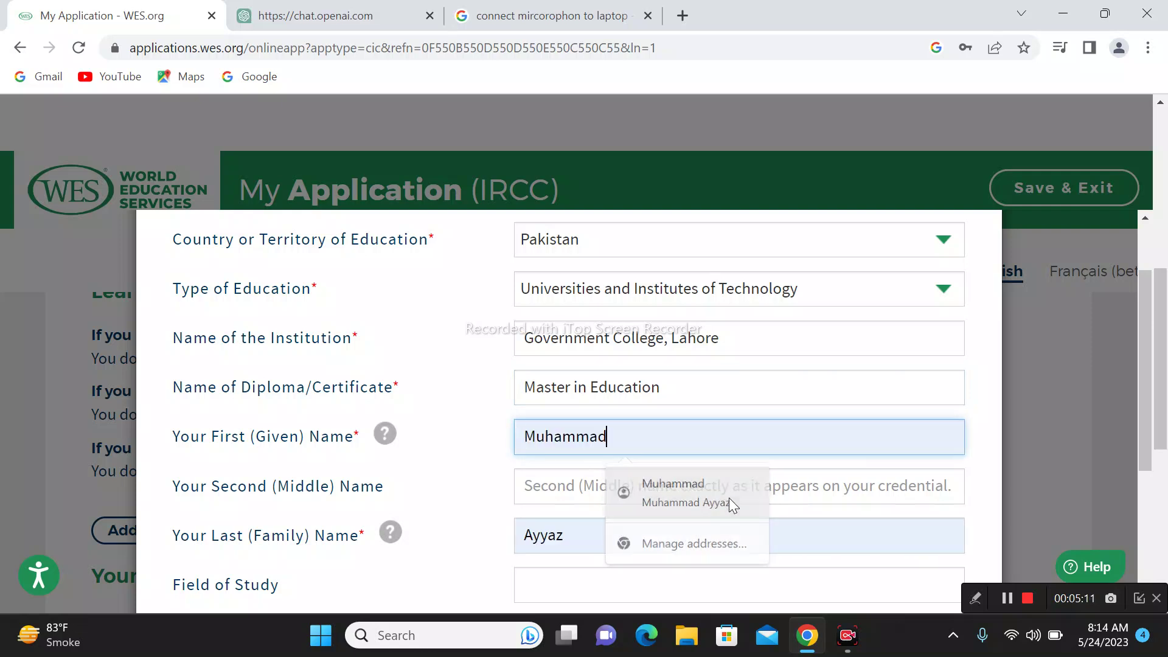
double_click(692, 448)
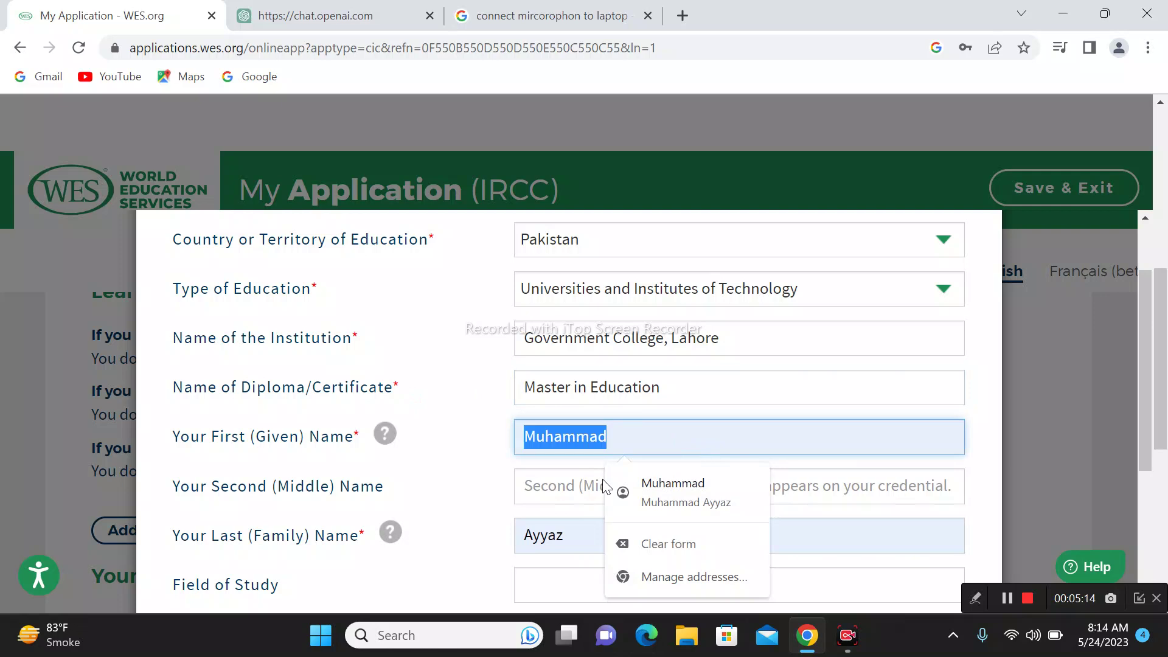
key("BackSpace")
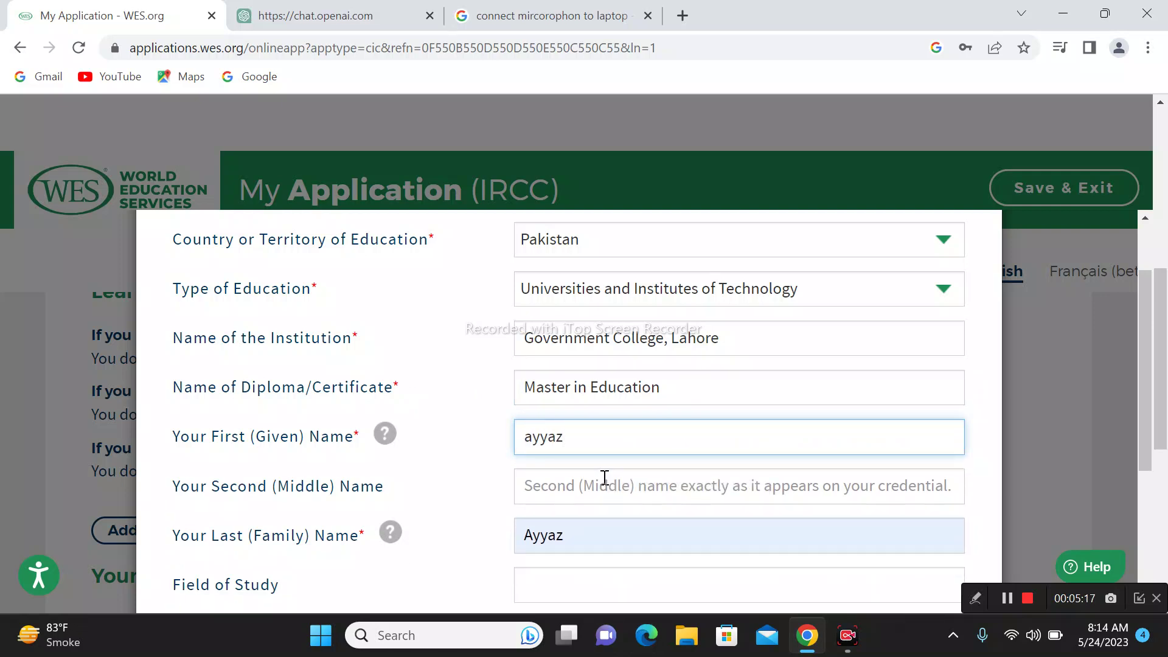
key("Tab")
key("Tab")
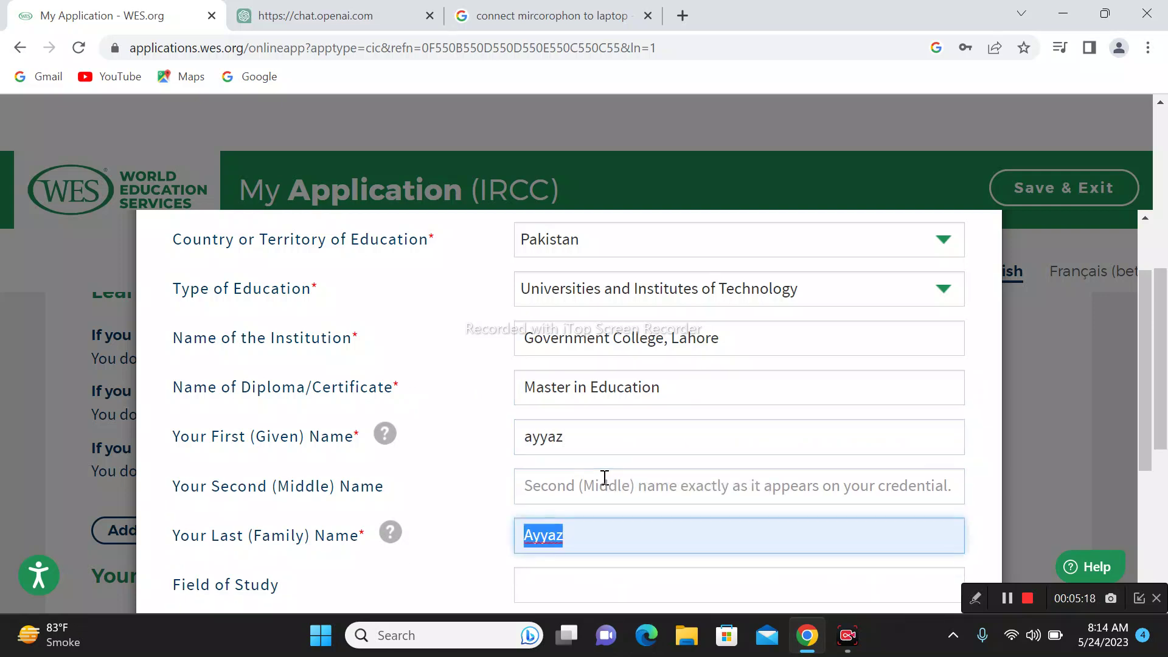
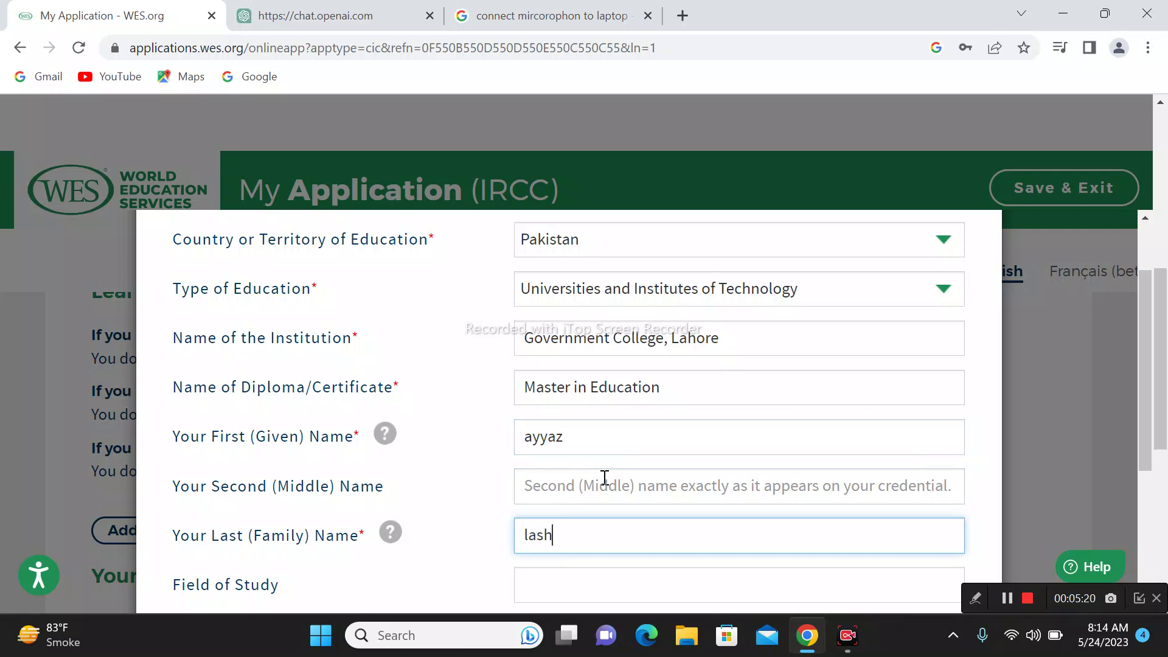
Step: Enter 'education' as the field of study
scroll(644, 535, "down", 3)
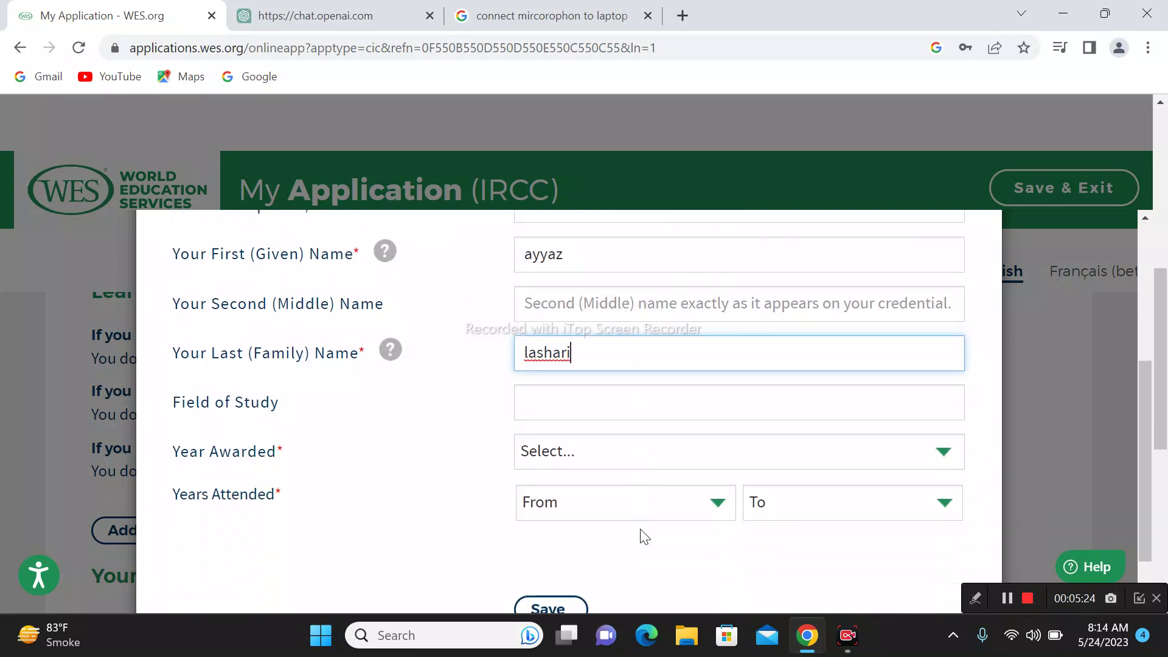
left_click(604, 408)
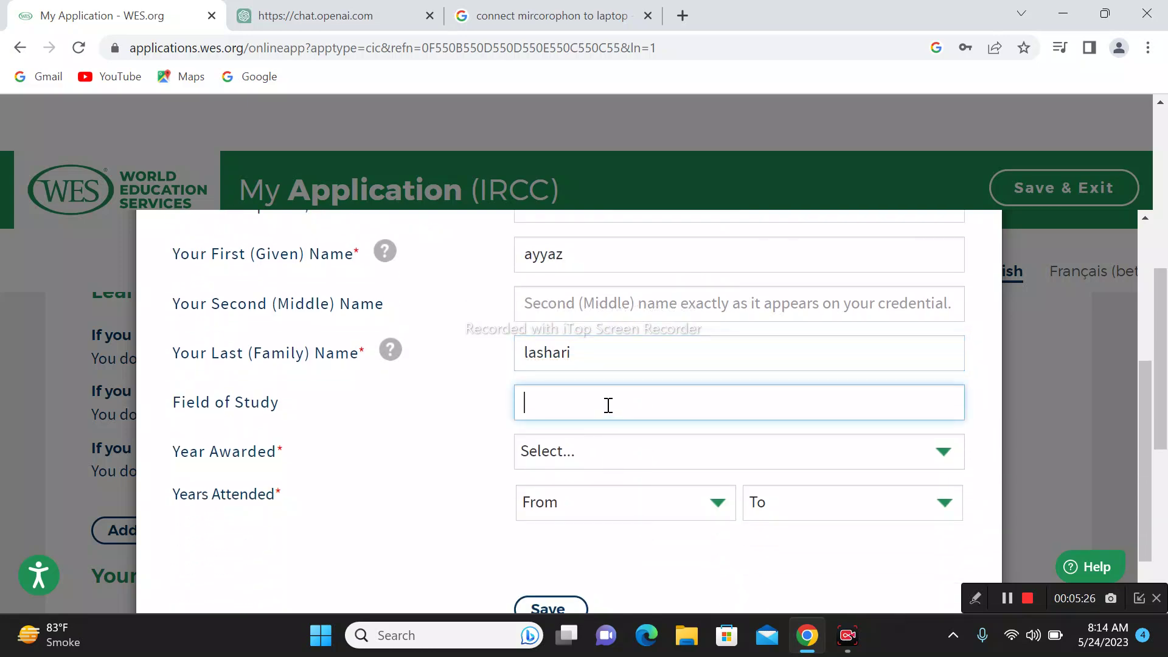
scroll(608, 405, "up", 5)
scroll(609, 409, "down", 3)
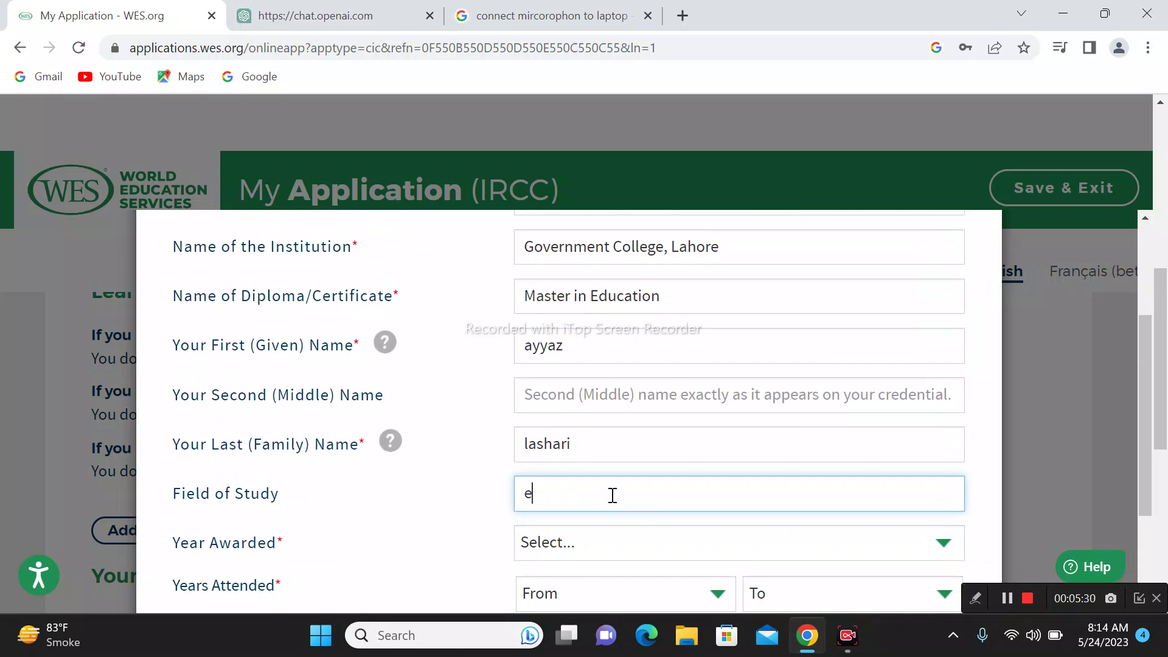
type("education")
Step: Set year awarded to 2019 and years attended from 2017 to 2019
scroll(602, 570, "down", 1)
left_click(625, 448)
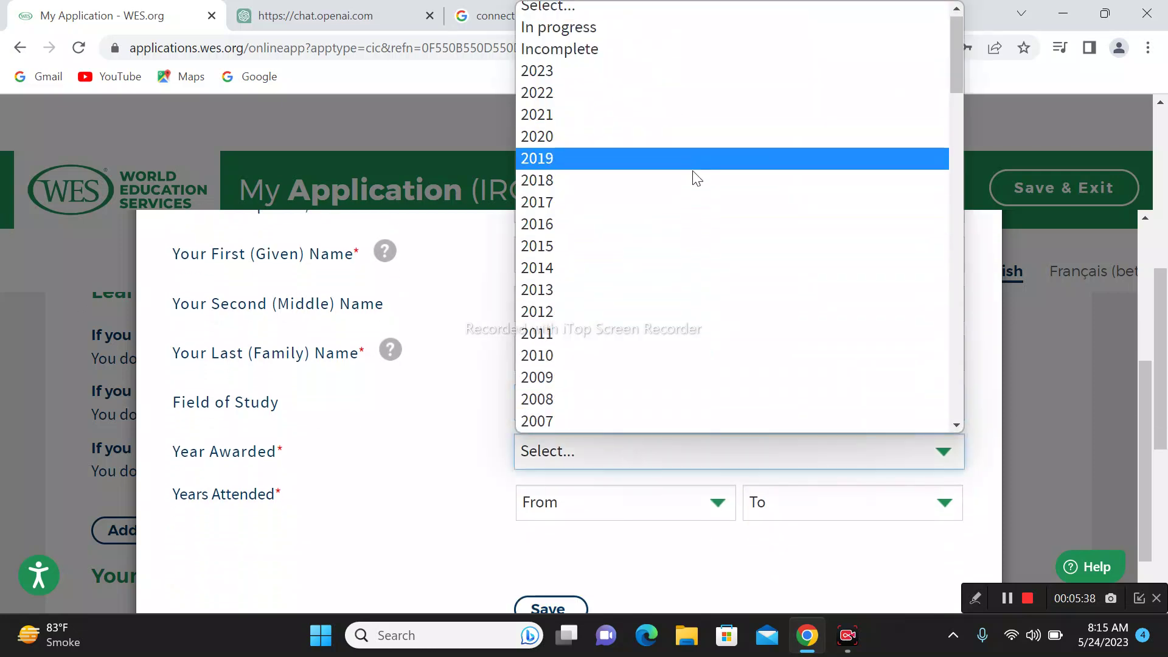
left_click(692, 159)
left_click(700, 511)
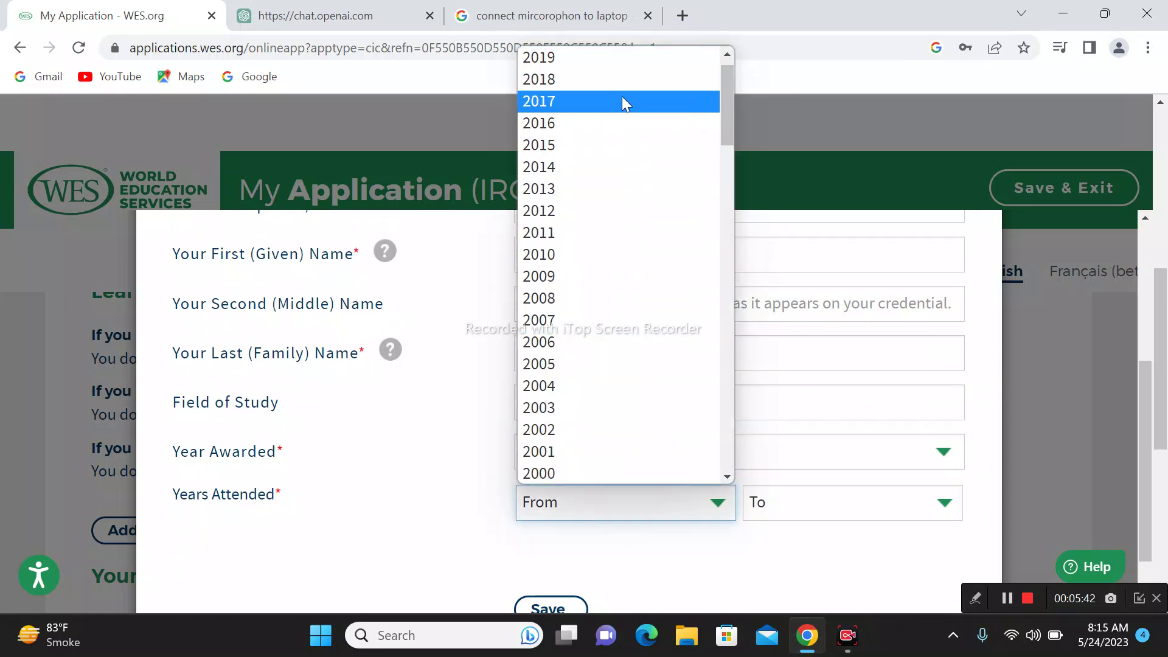
left_click(621, 101)
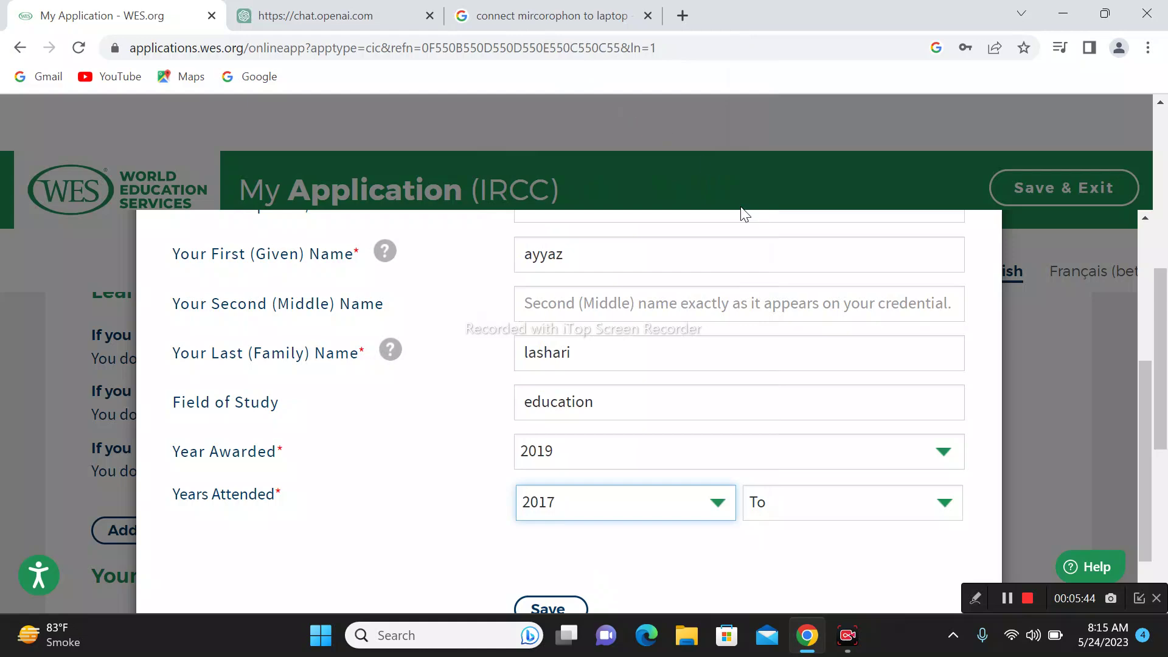
left_click(831, 499)
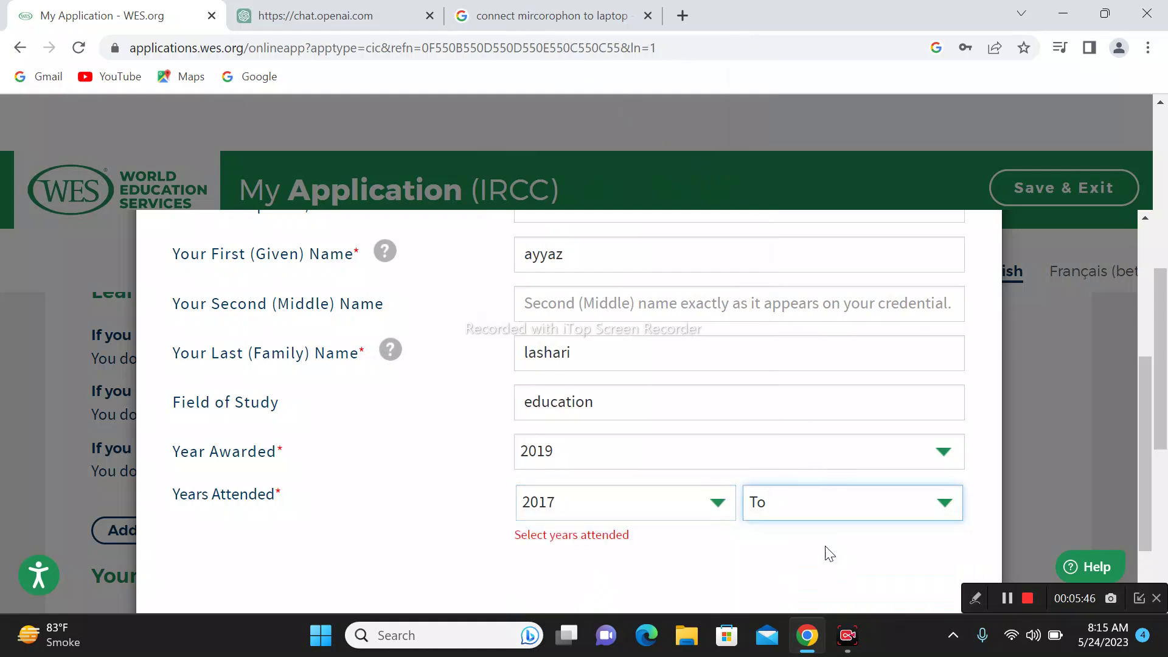
left_click(825, 546)
scroll(782, 548, "down", 1)
Step: Save the Master in Education credential, continue to report recipients, and open the Add Your Address form
left_click(554, 538)
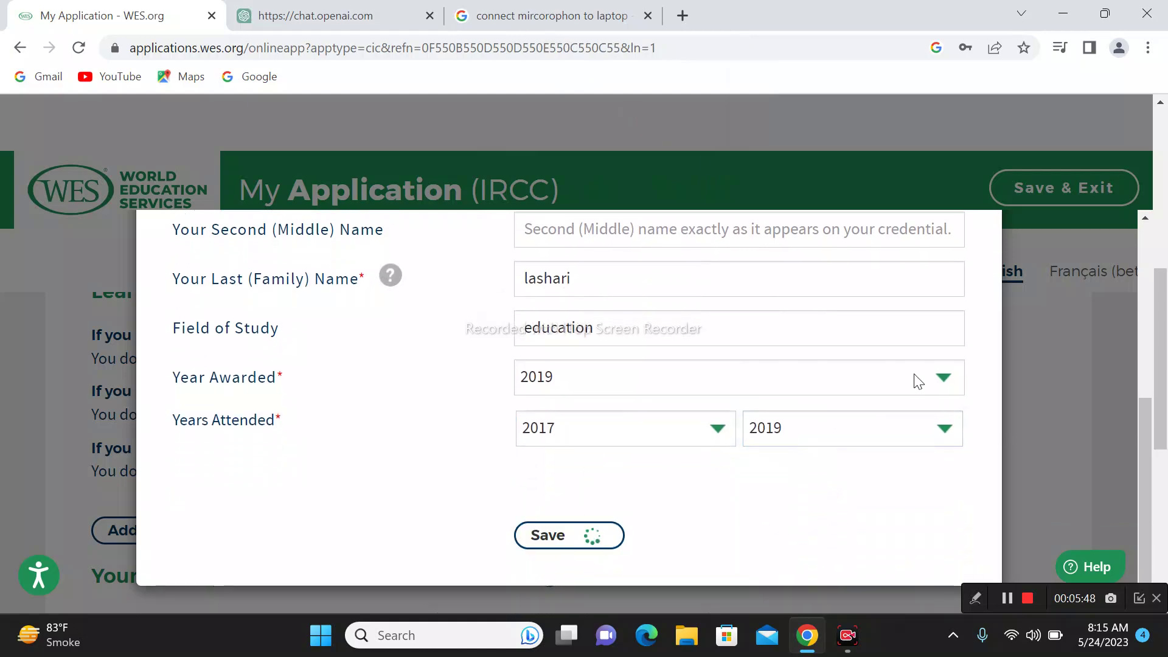
scroll(786, 391, "down", 5)
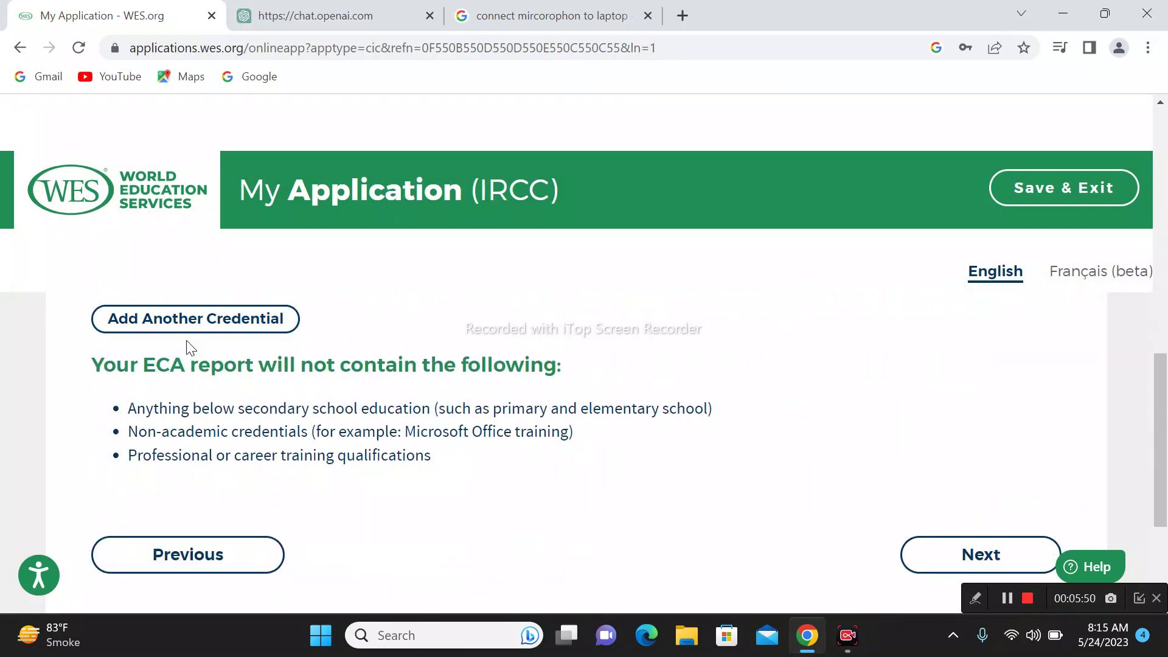
scroll(418, 436, "up", 3)
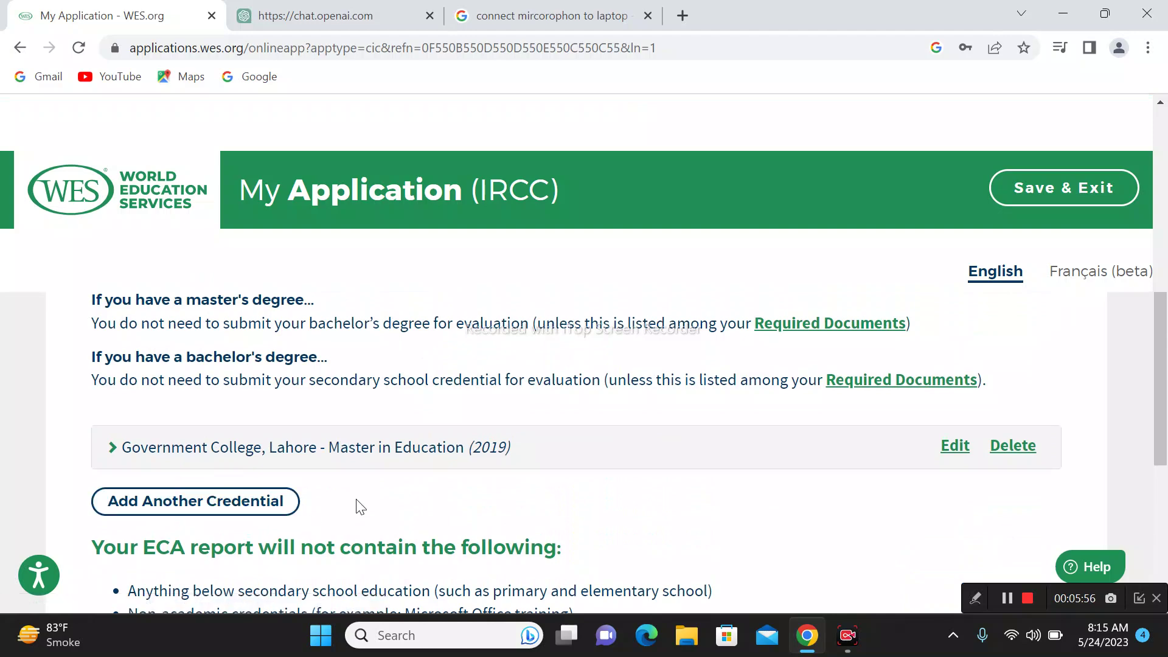
scroll(332, 514, "down", 5)
scroll(1022, 393, "up", 1)
left_click(982, 463)
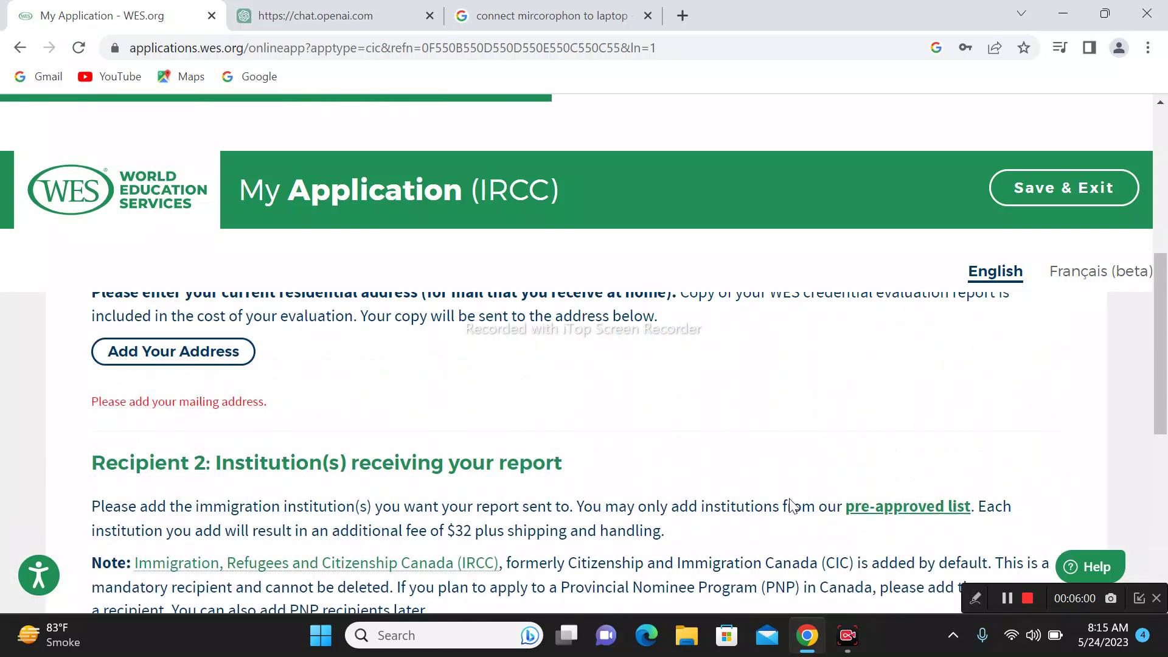
scroll(402, 539, "down", 1)
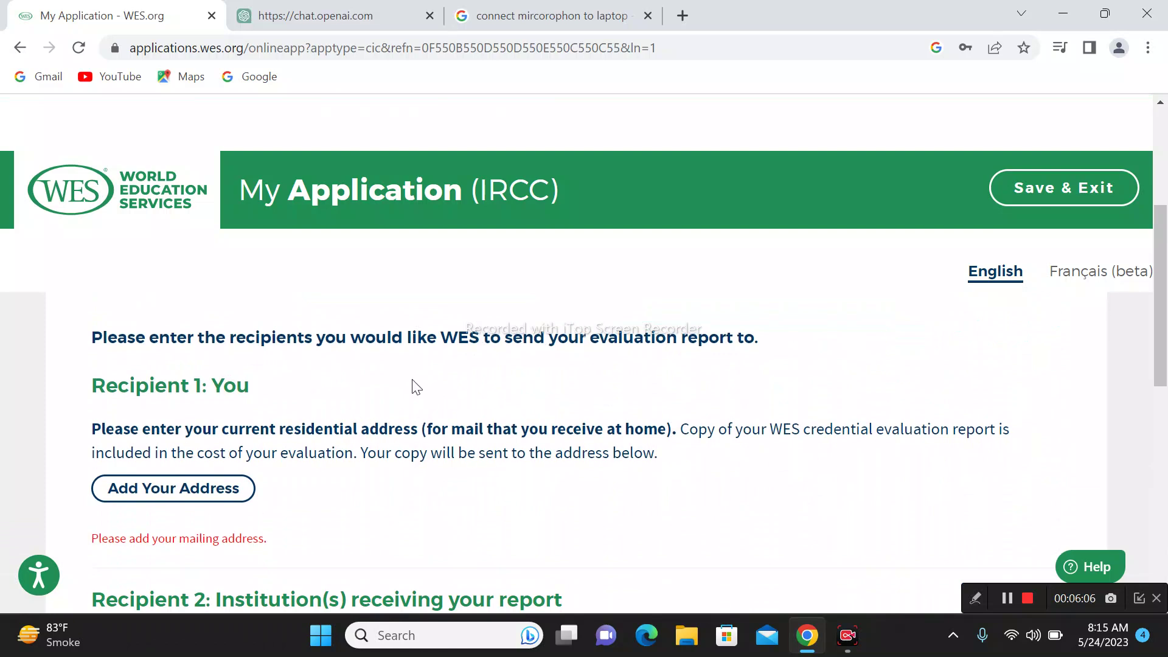
left_click(234, 496)
Step: Set the mailing address country to Pakistan
left_click(732, 424)
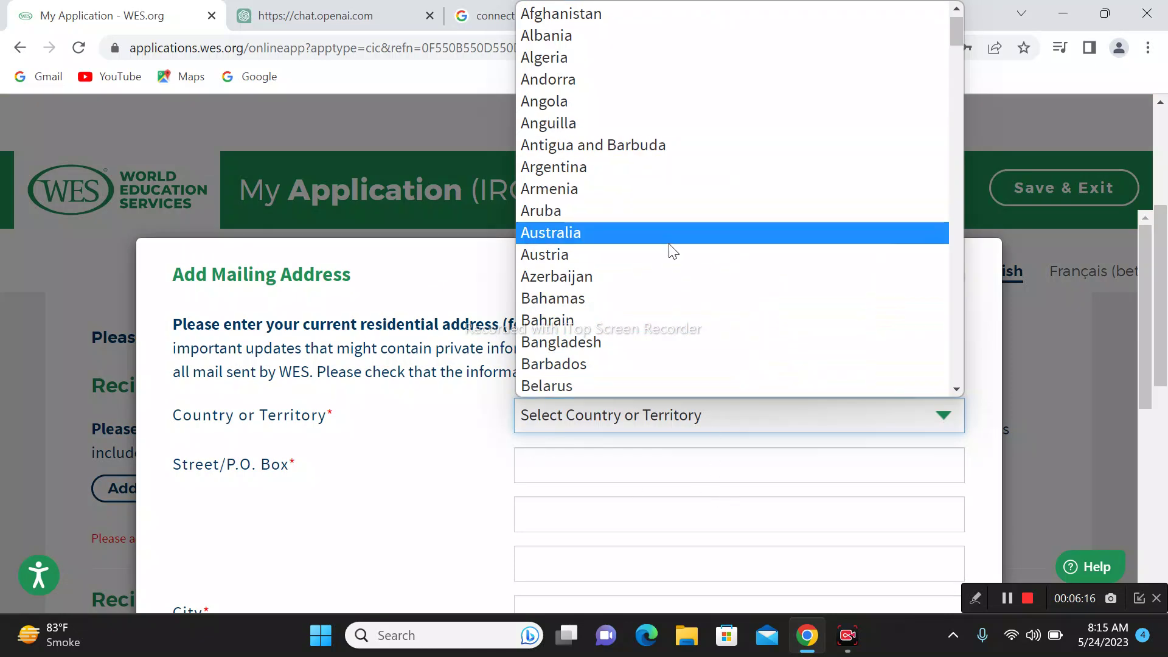
key("p")
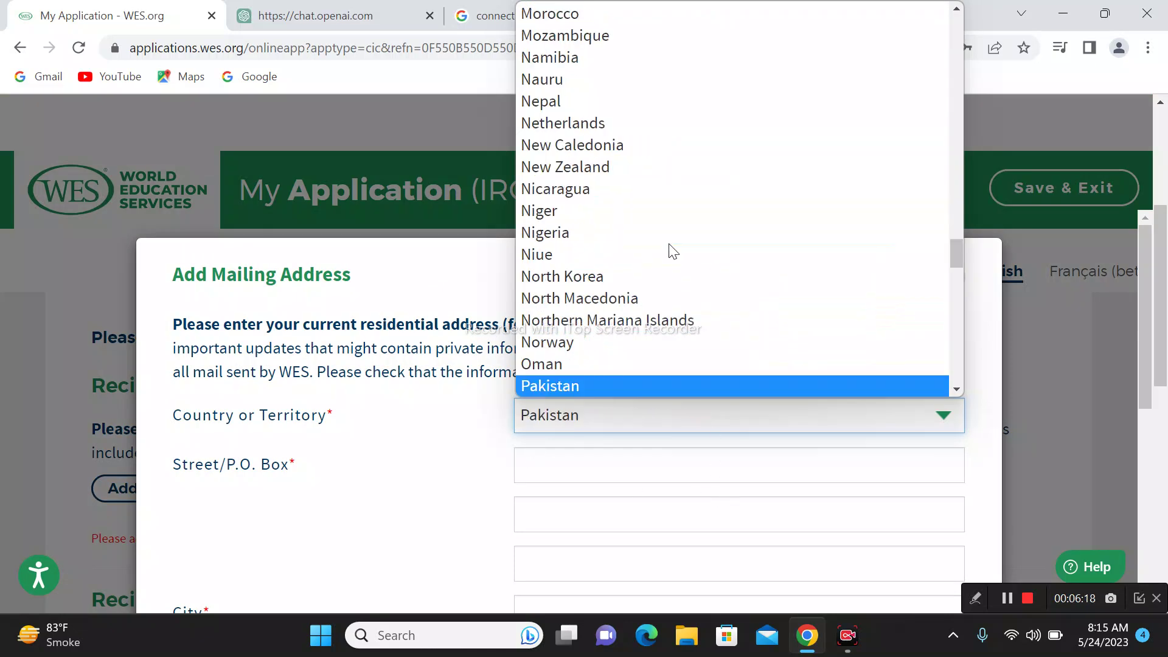
key("Return")
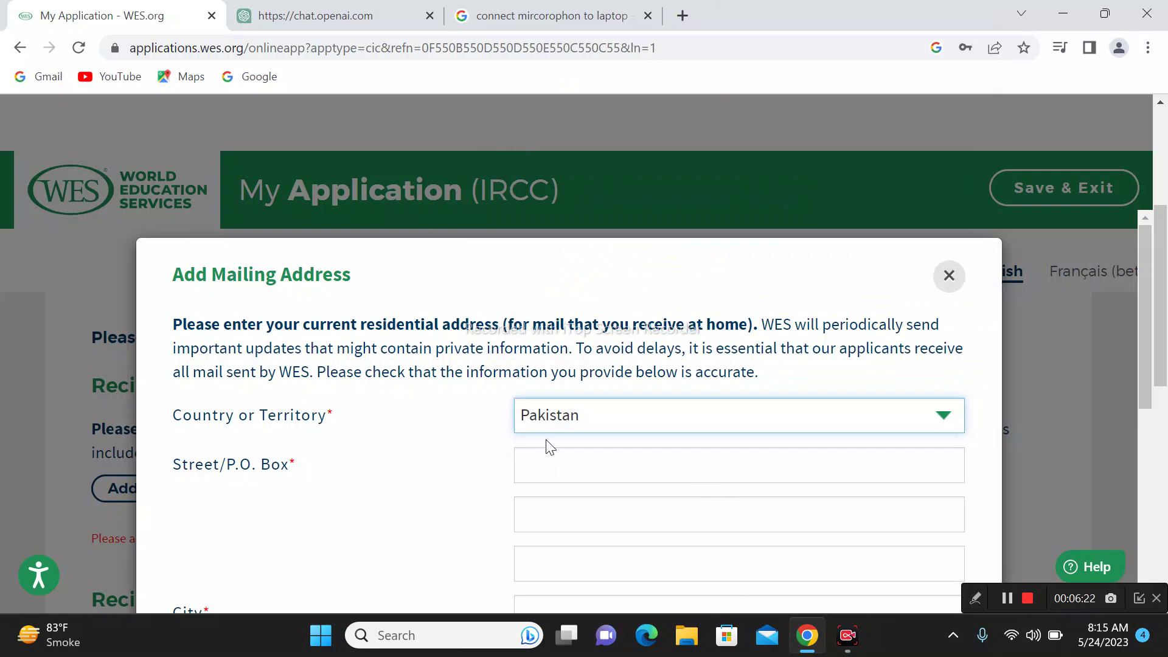
Step: Fill the street, city and postal code from the saved autofill address
left_click(663, 471)
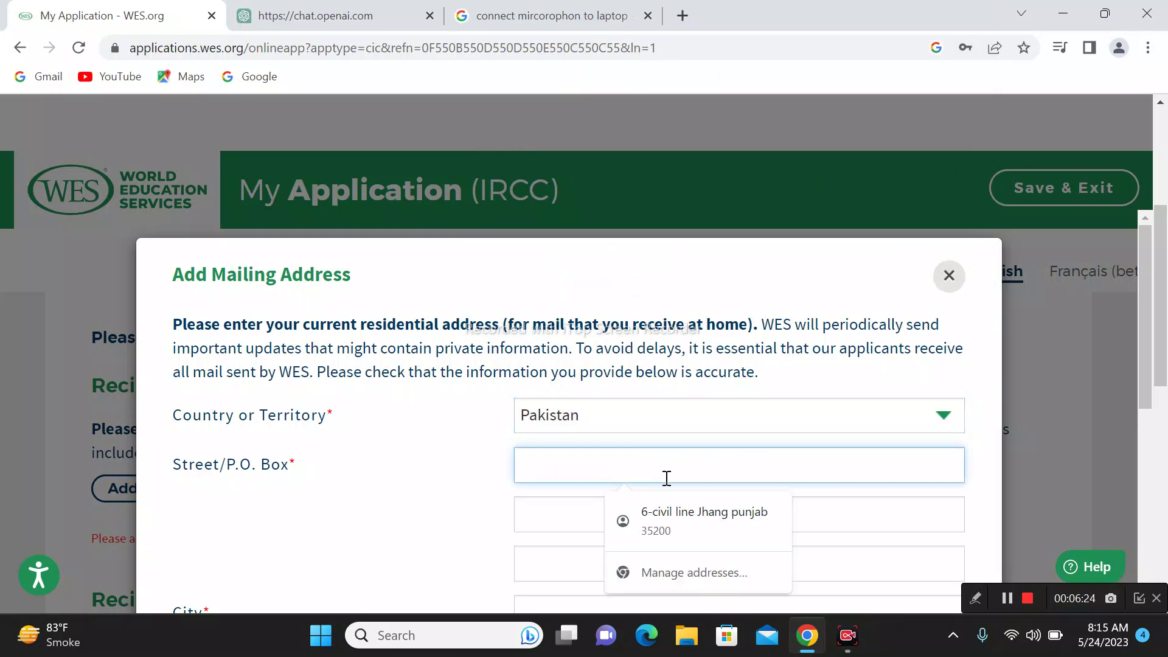
left_click(690, 538)
scroll(821, 481, "down", 5)
scroll(808, 490, "up", 3)
scroll(795, 477, "down", 5)
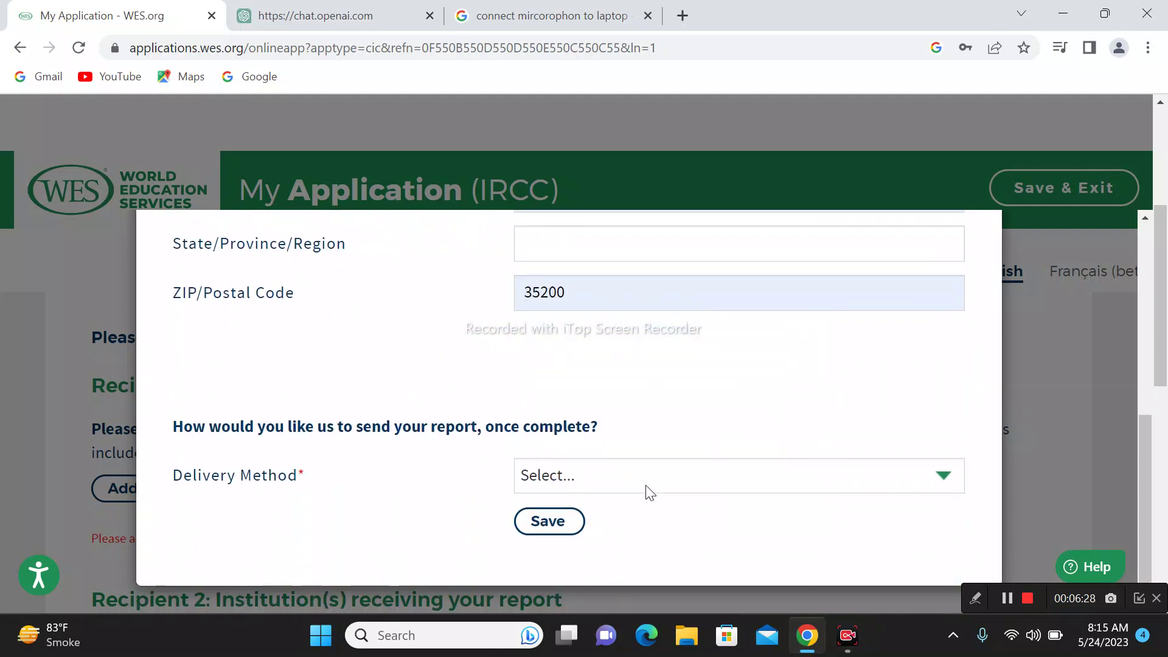
left_click(647, 486)
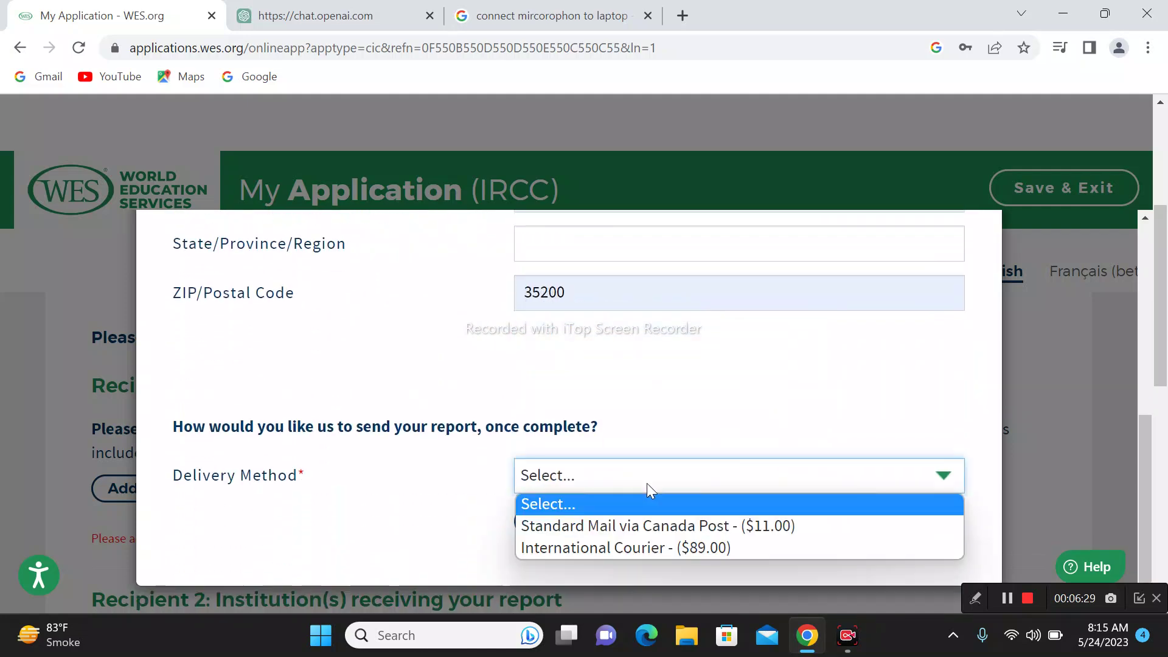
left_click(768, 381)
scroll(764, 462, "up", 7)
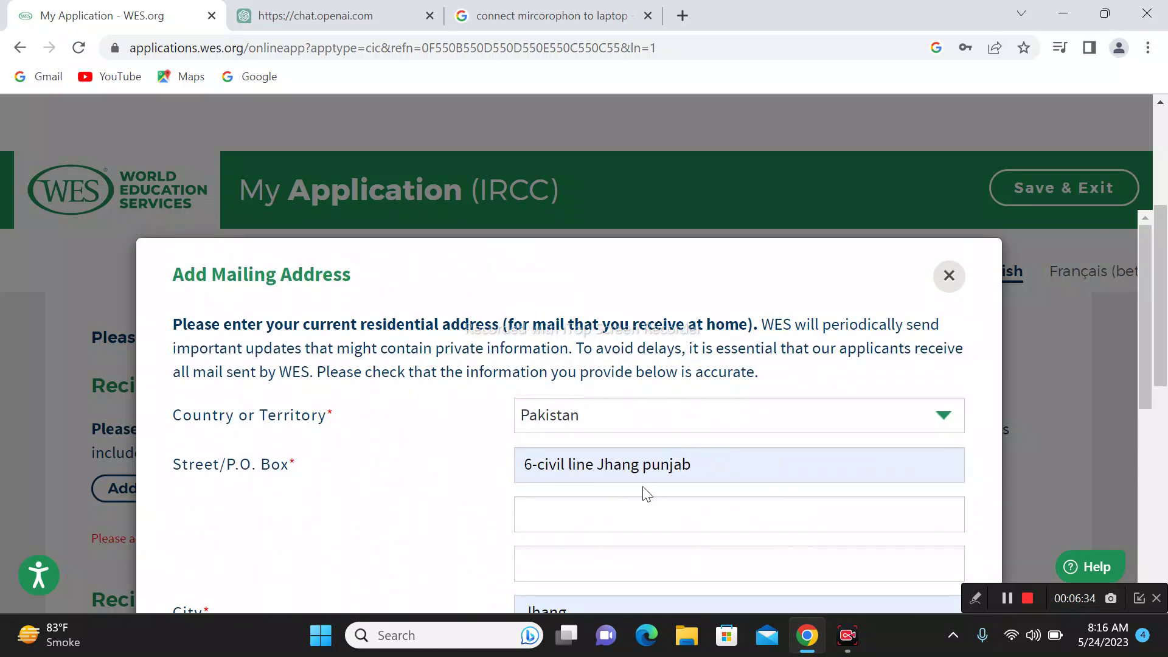
scroll(674, 475, "down", 2)
Step: Enter 'punjab' as the state or province
left_click(654, 418)
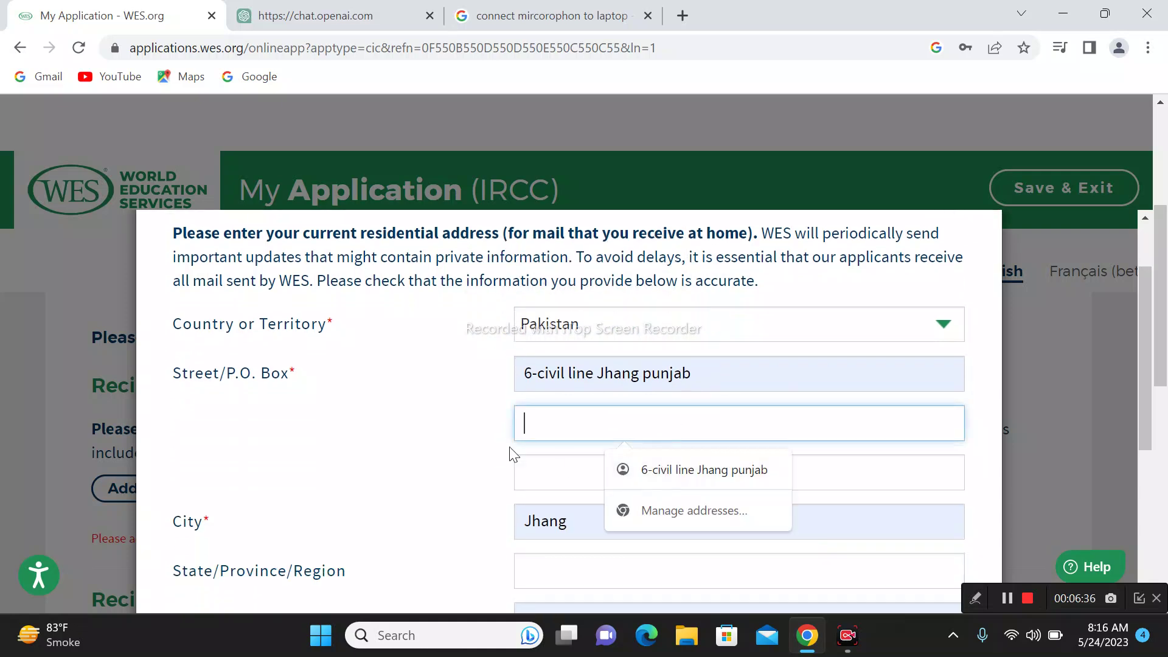
scroll(714, 604, "down", 3)
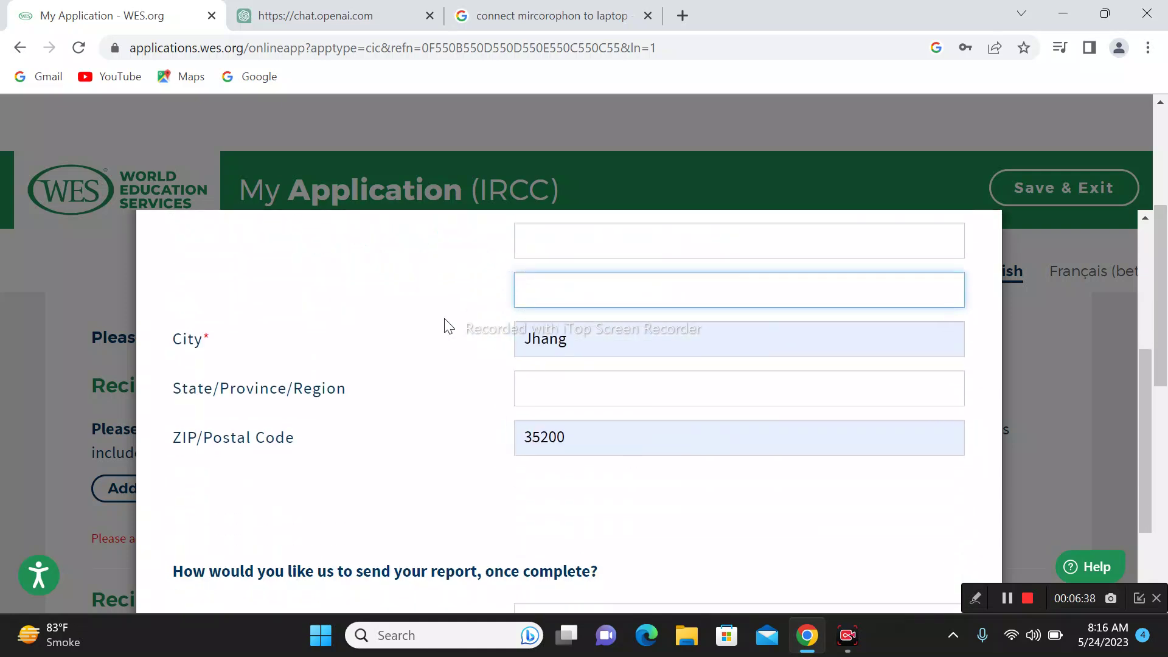
left_click(588, 405)
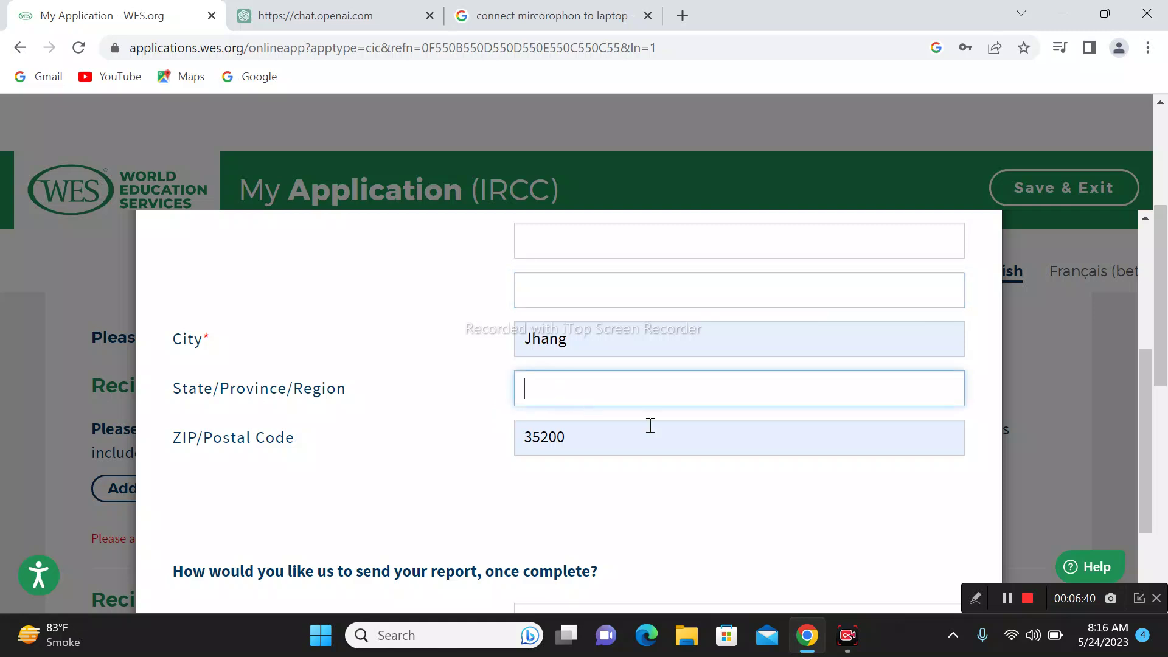
type("o")
type("punja")
type("b")
Step: Choose Standard Mail via Canada Post ($11.00) as the delivery method
scroll(665, 420, "down", 2)
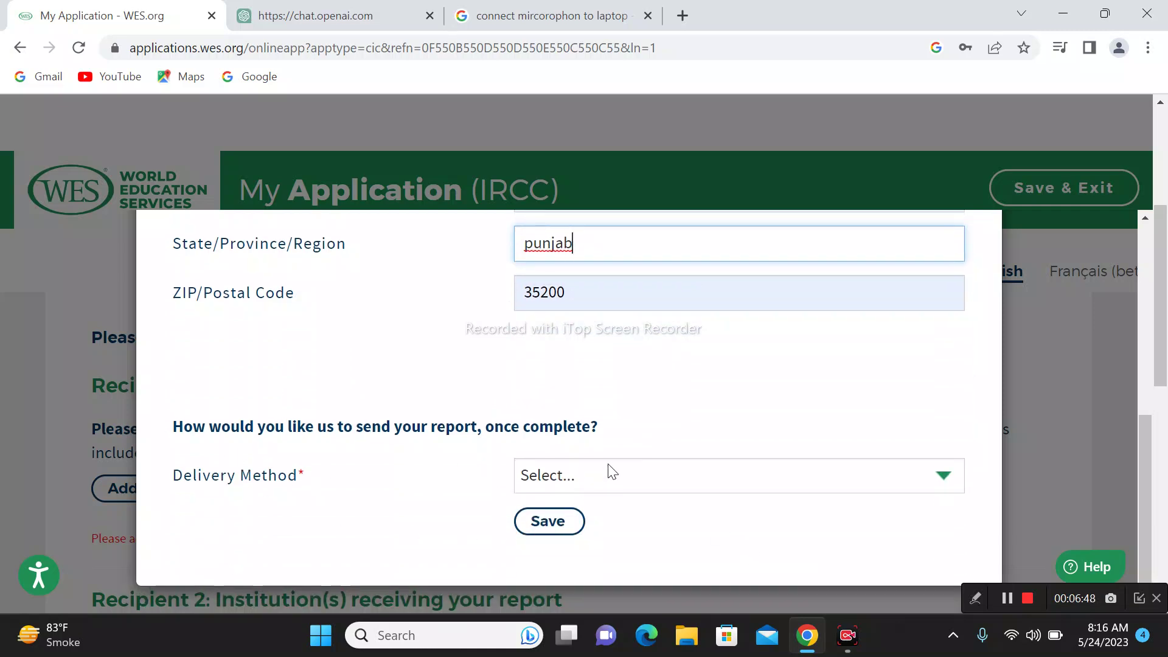
left_click(619, 474)
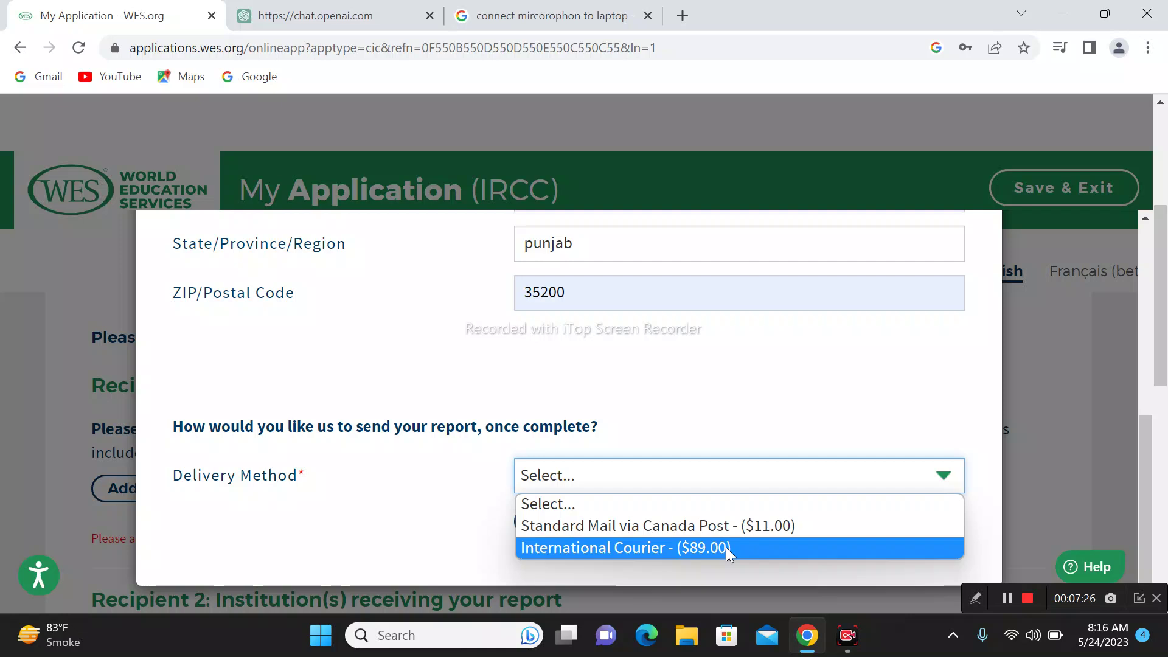
left_click(820, 532)
Step: Save the mailing address and review it under Recipient 1
left_click(588, 526)
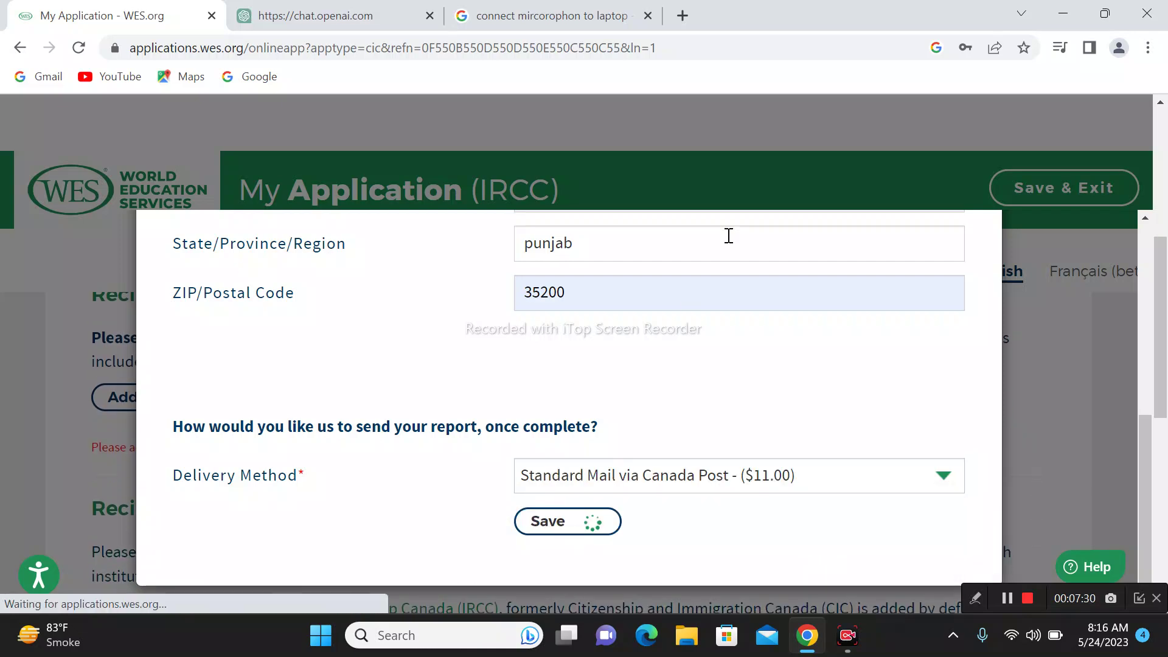
scroll(600, 279, "down", 1)
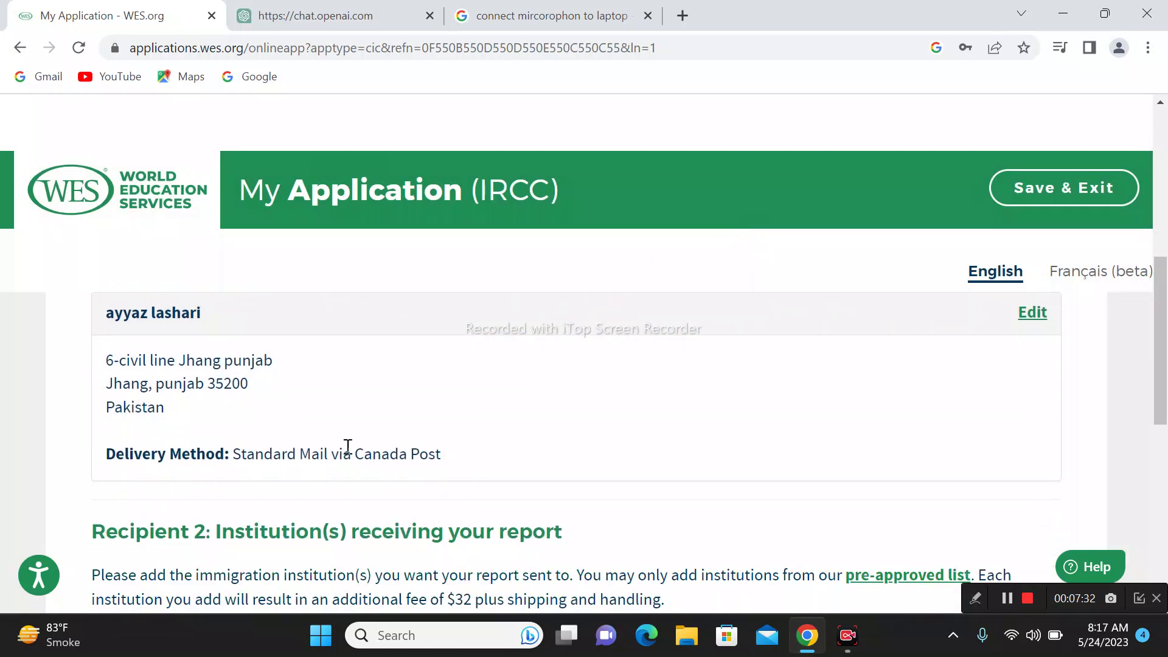
left_click_drag(472, 462, 148, 360)
left_click(750, 467)
Step: Review the Recipient 2 section listing IRCC as the default receiving institution
scroll(699, 478, "down", 3)
left_click_drag(218, 348, 571, 380)
left_click(675, 426)
scroll(669, 540, "down", 2)
scroll(481, 435, "up", 2)
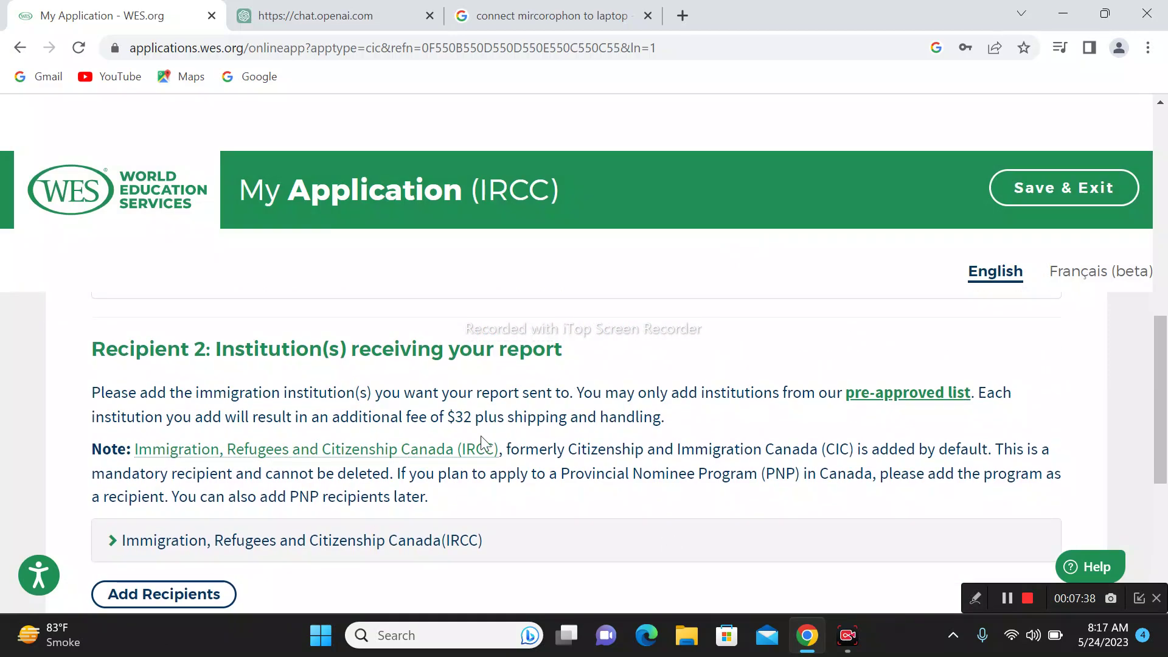
left_click_drag(220, 349, 560, 352)
left_click(629, 430)
scroll(587, 502, "down", 1)
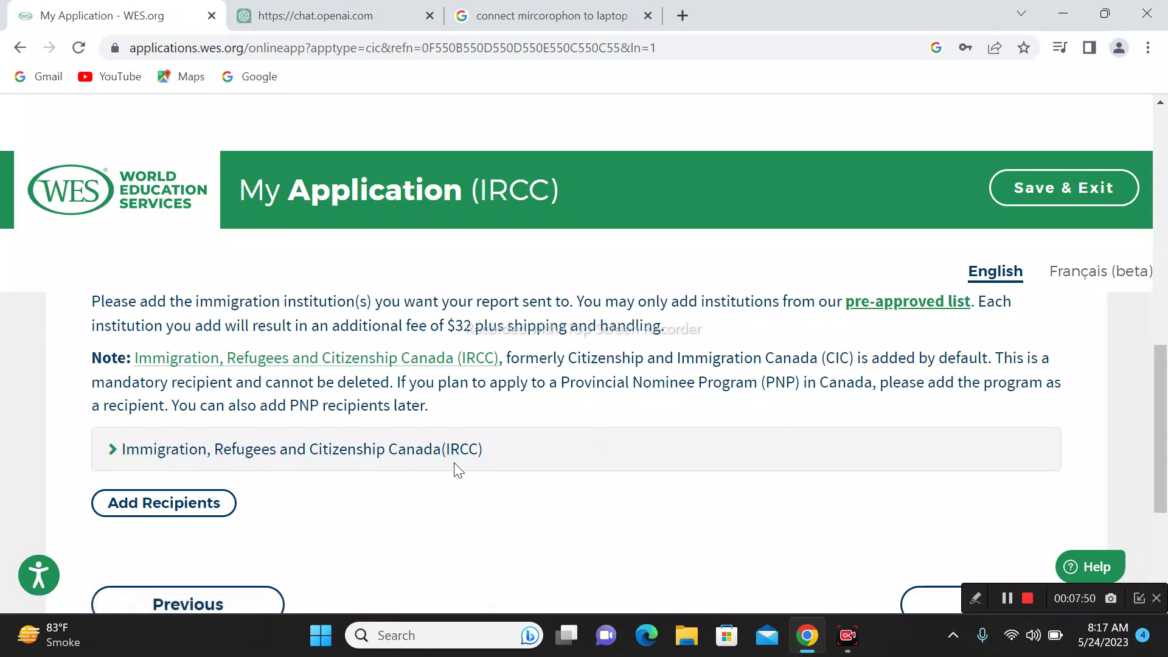
Step: Cancel the additional recipient search, keeping only IRCC, and proceed to the Evaluation Type step
left_click(211, 503)
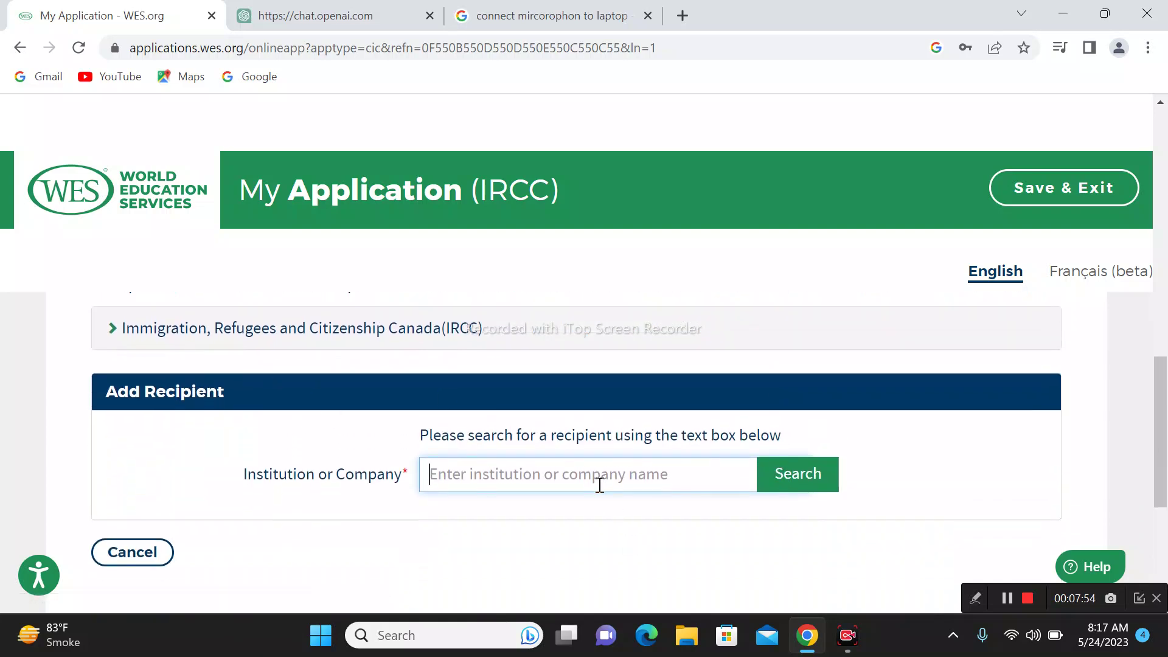
scroll(599, 485, "down", 1)
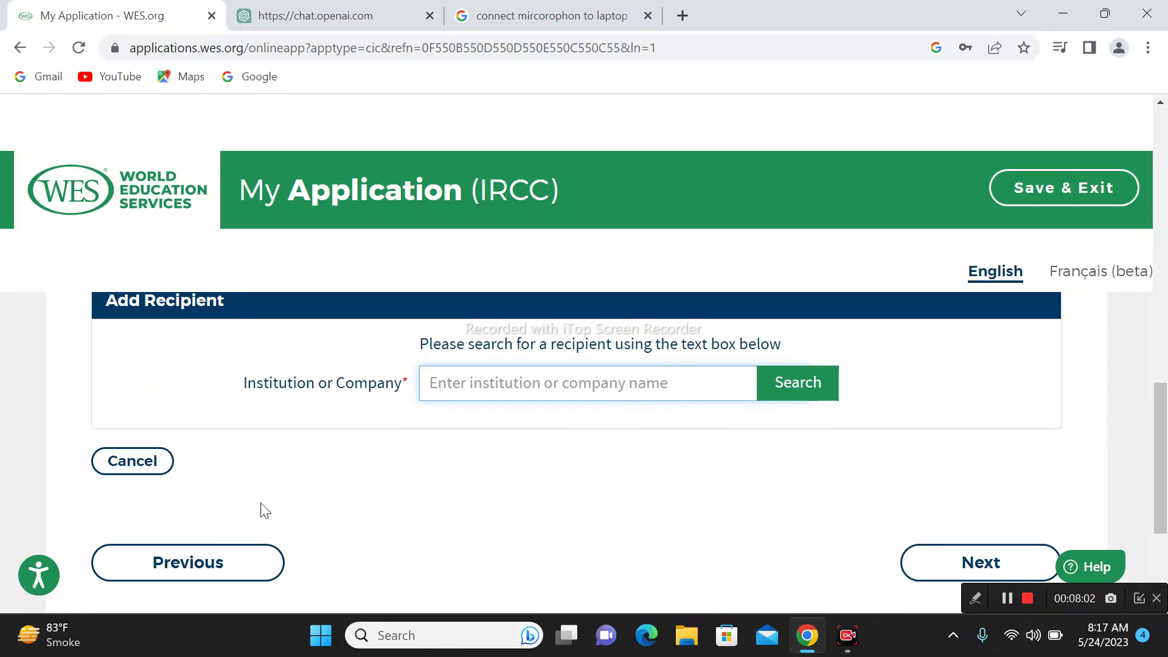
scroll(444, 550, "up", 3)
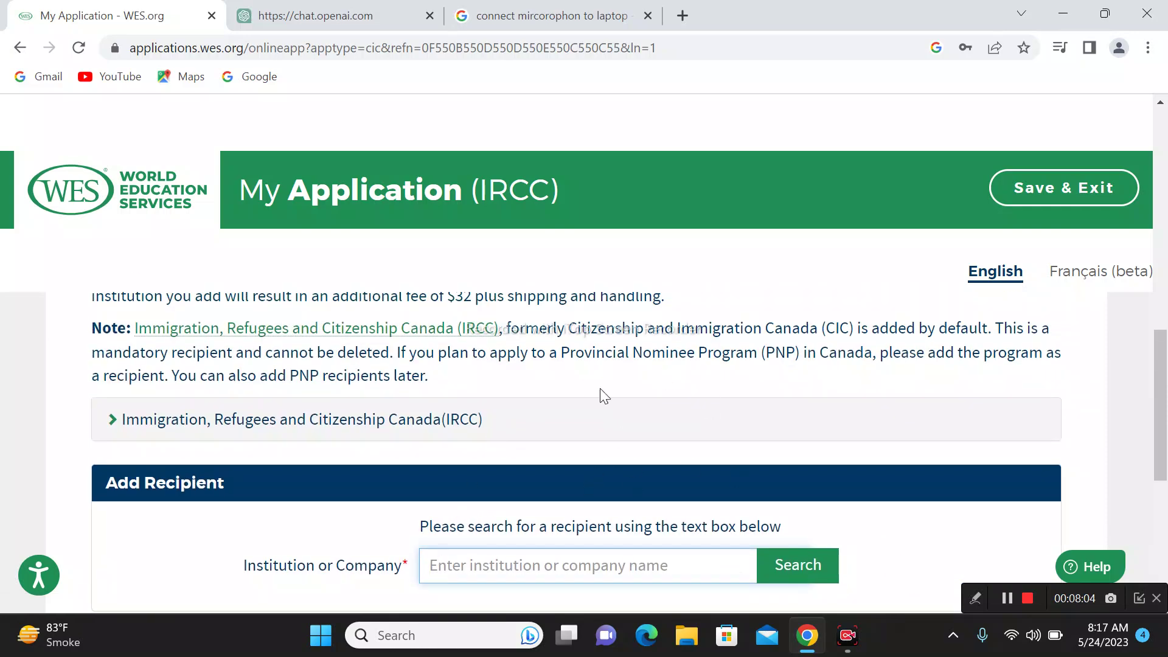
scroll(600, 394, "down", 1)
left_click(152, 558)
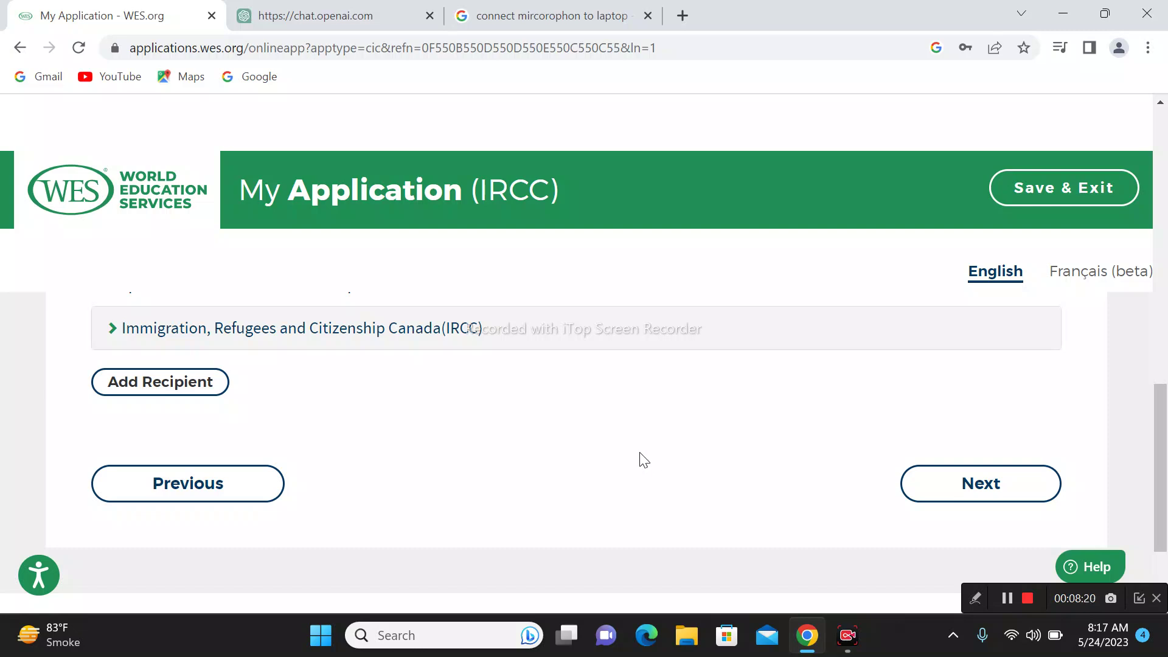
left_click(1020, 493)
scroll(844, 421, "up", 3)
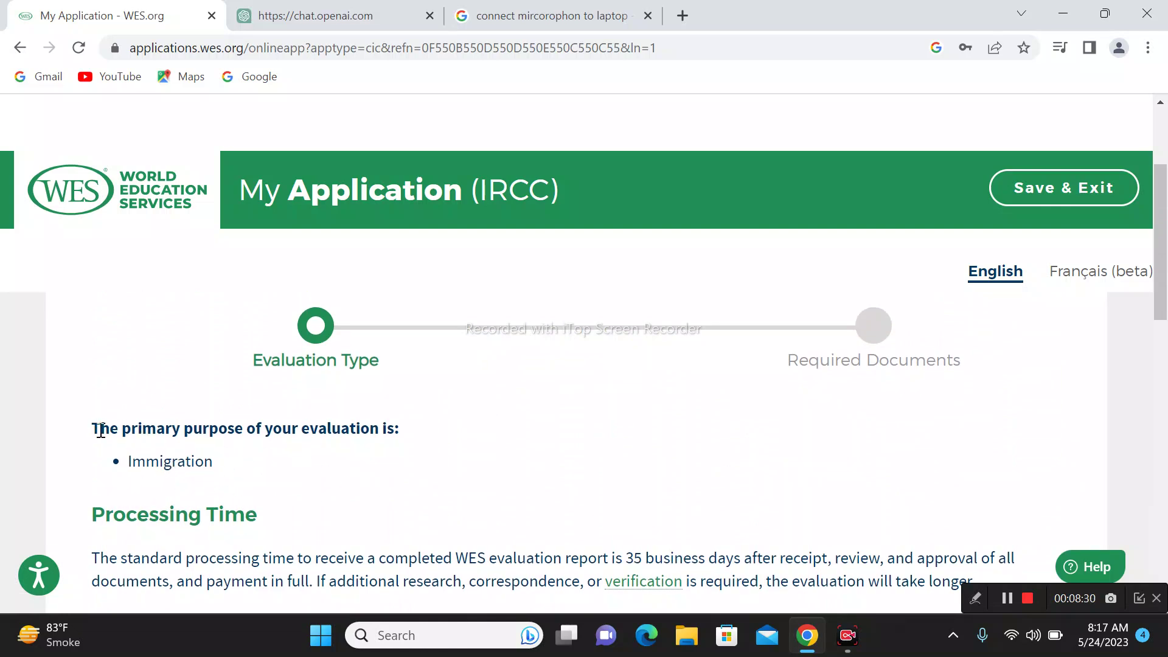
left_click_drag(100, 429, 414, 443)
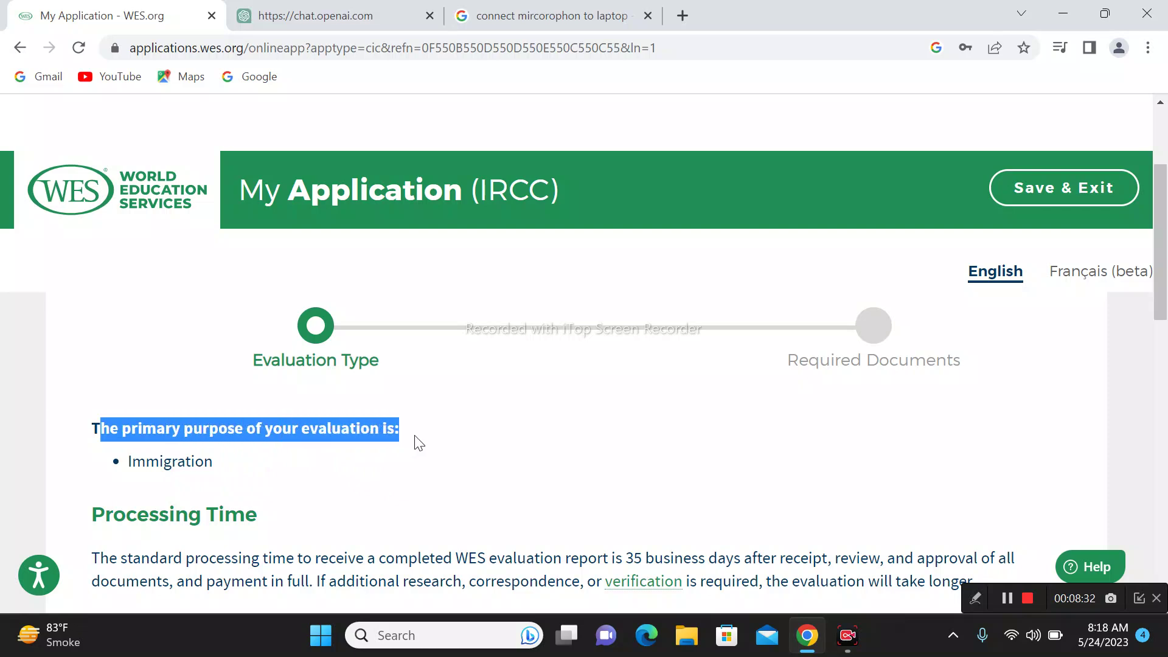
left_click(420, 484)
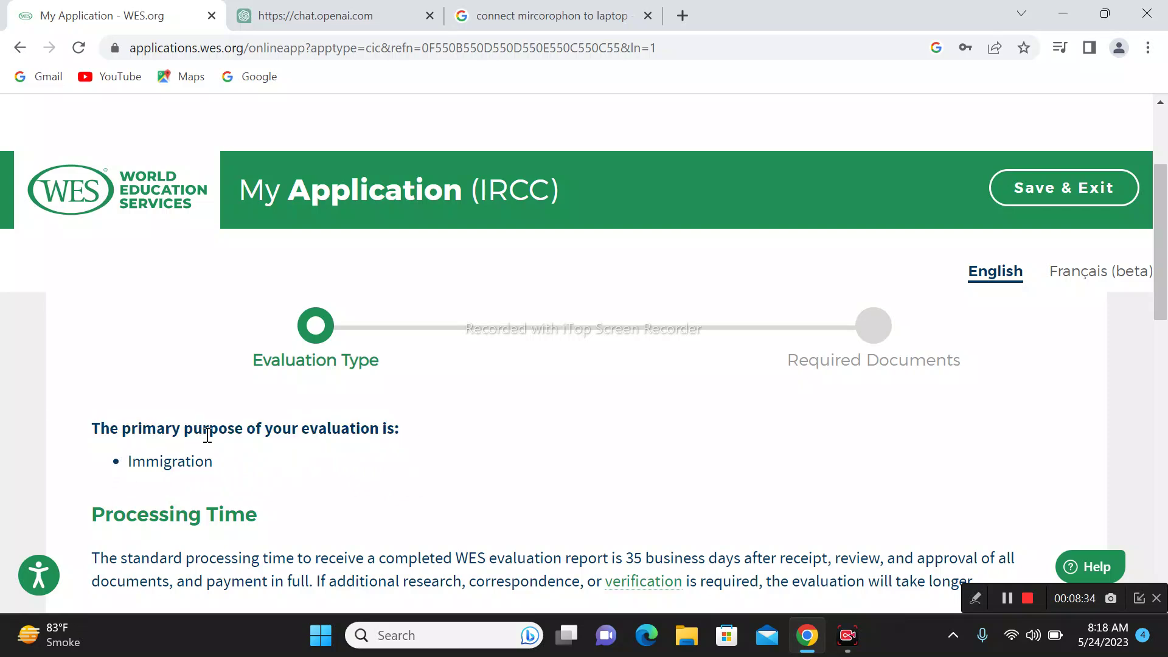
left_click_drag(123, 472, 268, 475)
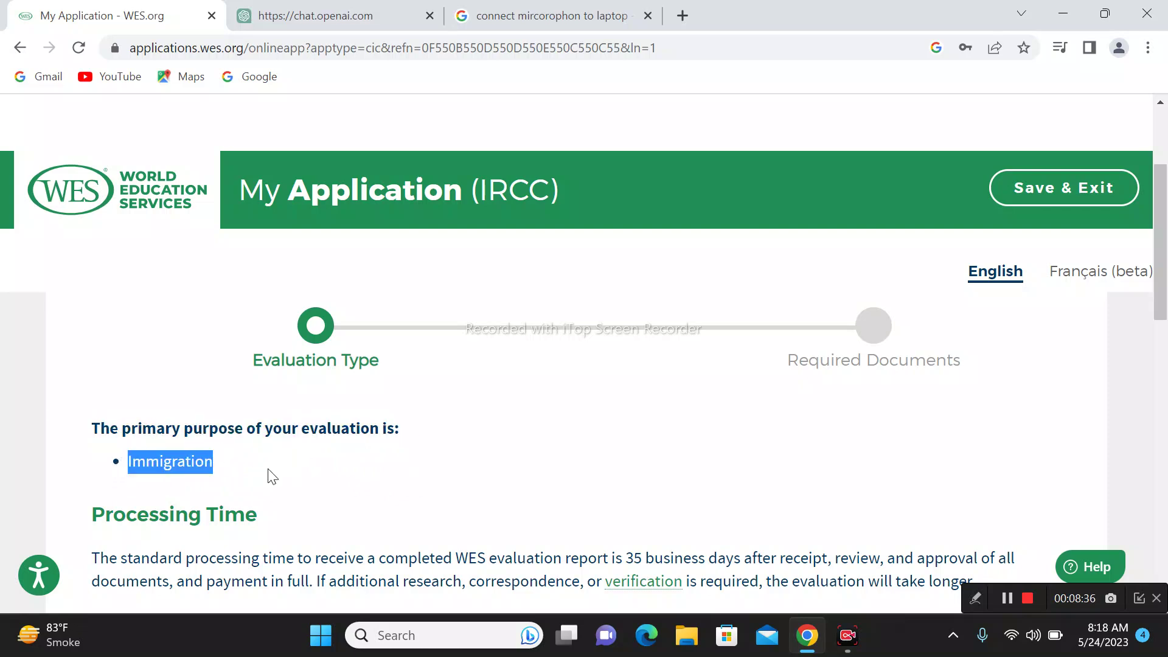
scroll(602, 480, "down", 3)
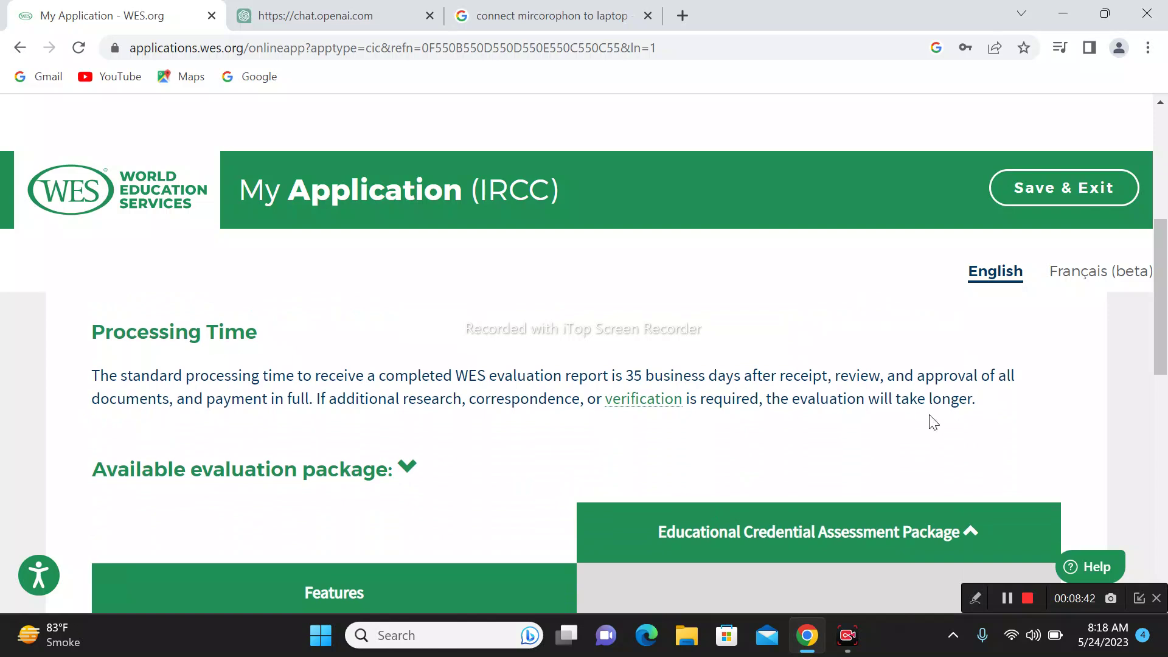
scroll(525, 488, "down", 3)
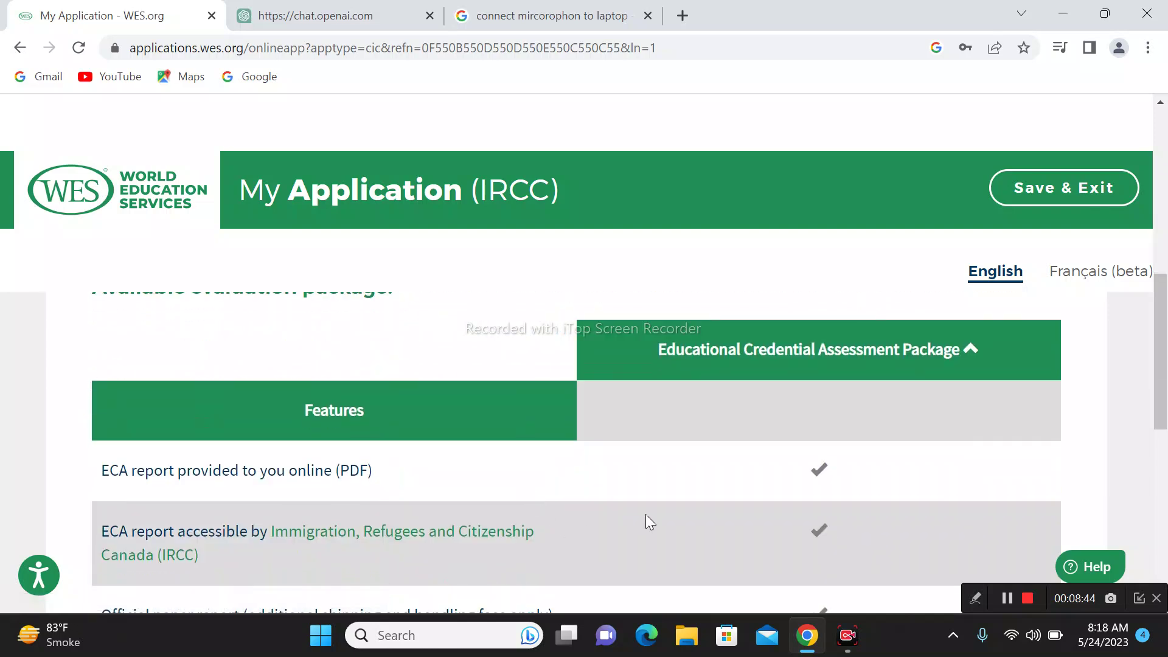
scroll(645, 513, "down", 3)
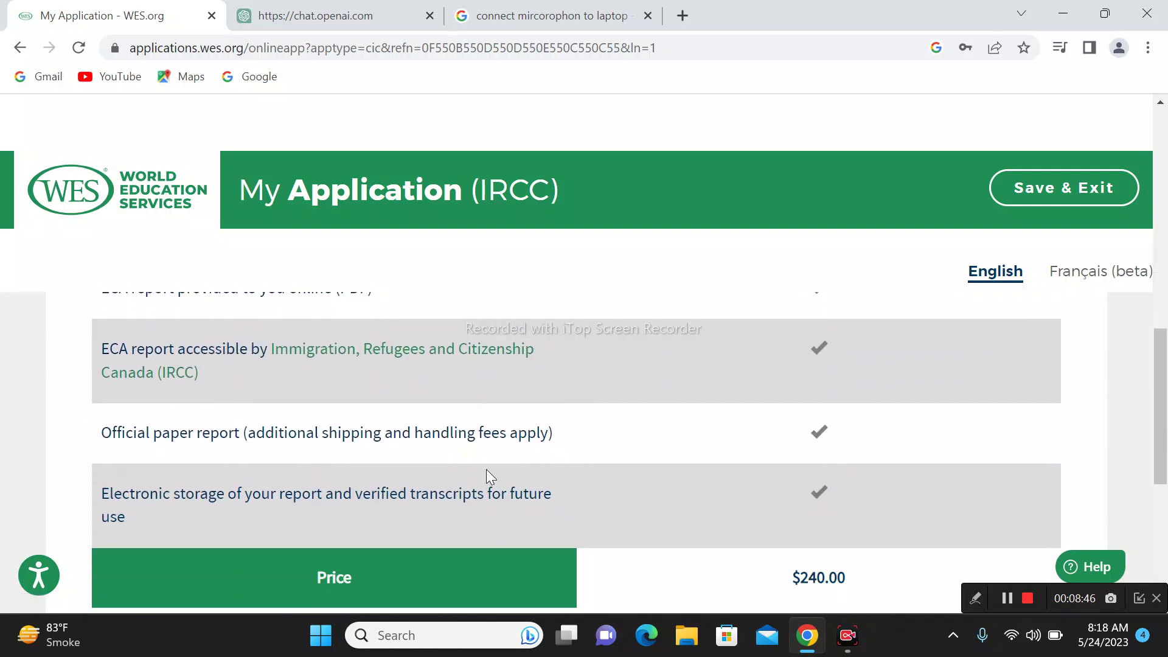
scroll(703, 516, "down", 2)
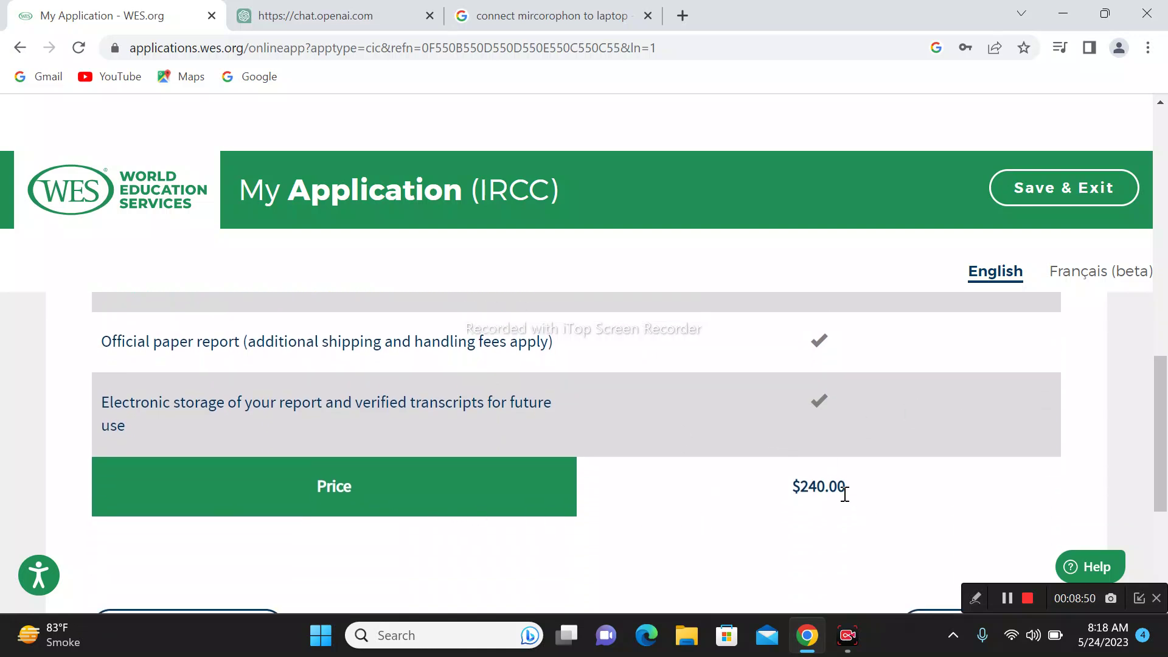
scroll(857, 502, "up", 3)
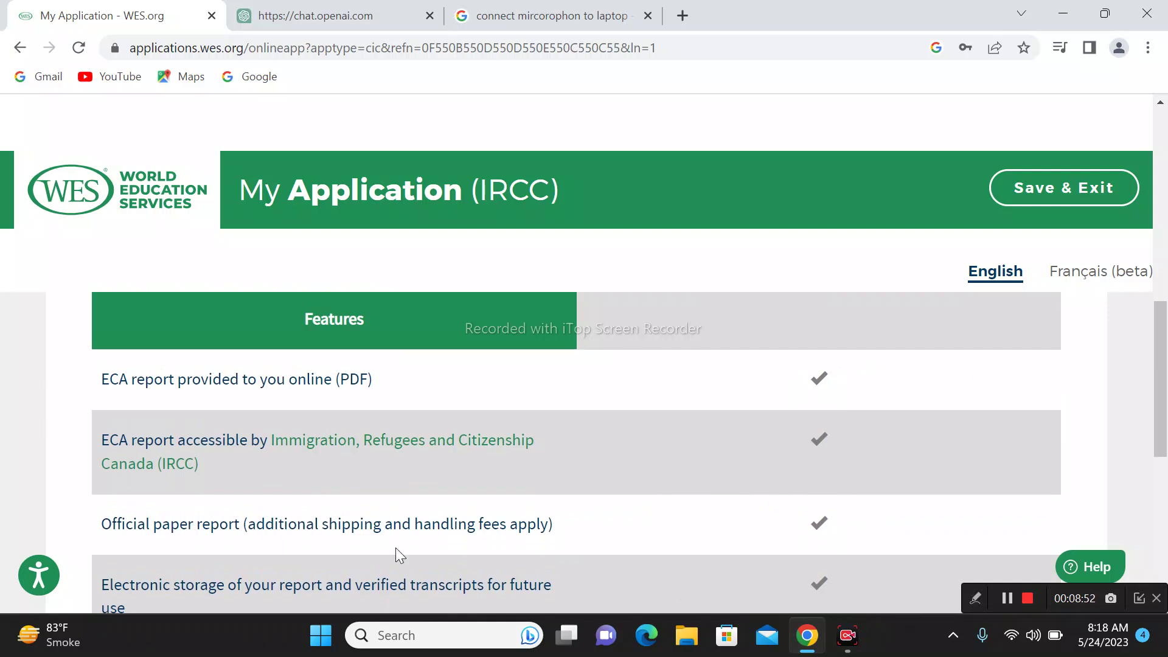
scroll(484, 531, "down", 2)
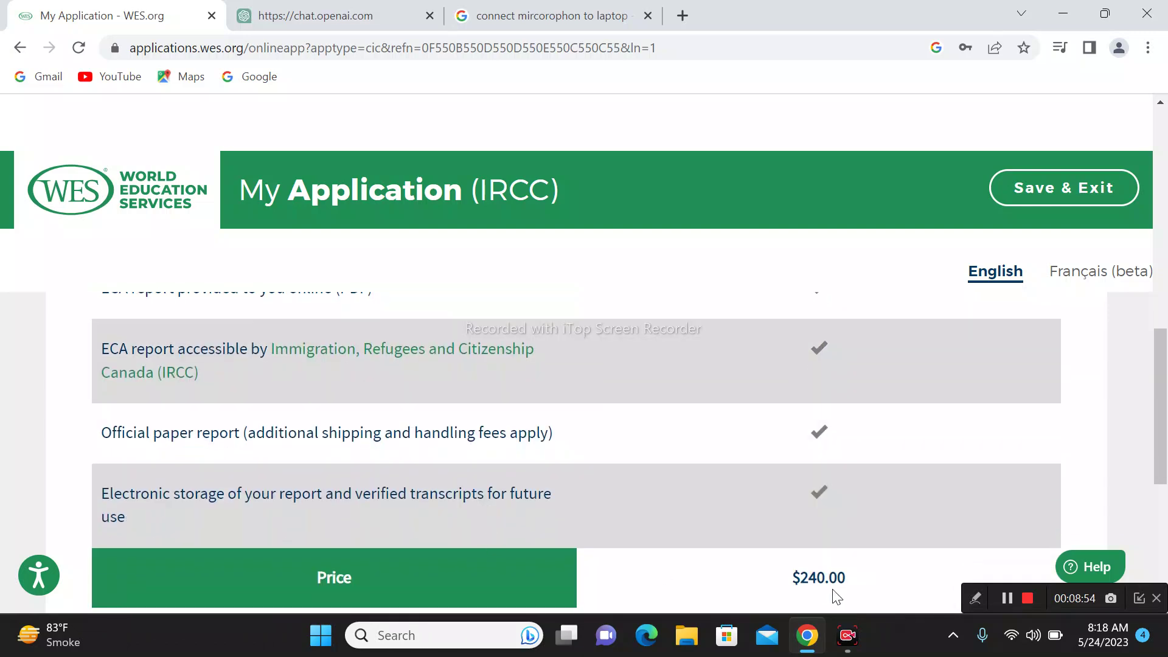
left_click_drag(859, 585, 740, 579)
left_click(815, 514)
scroll(816, 511, "down", 4)
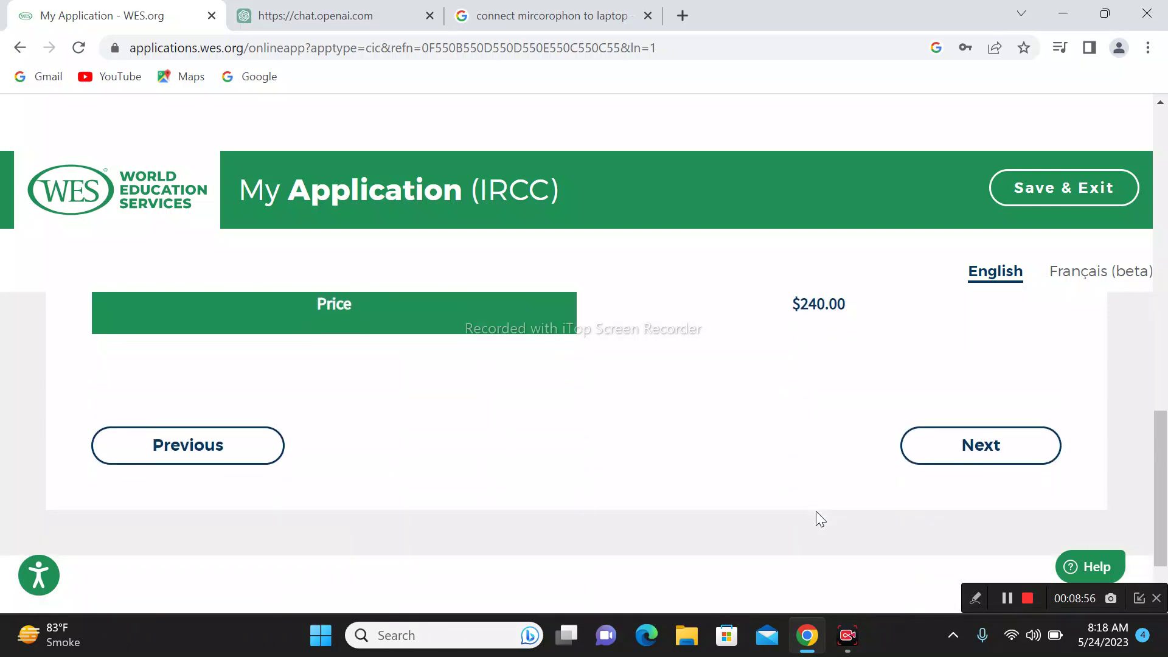
Step: Continue to the Required Documents Checklist and read its heading
left_click(925, 458)
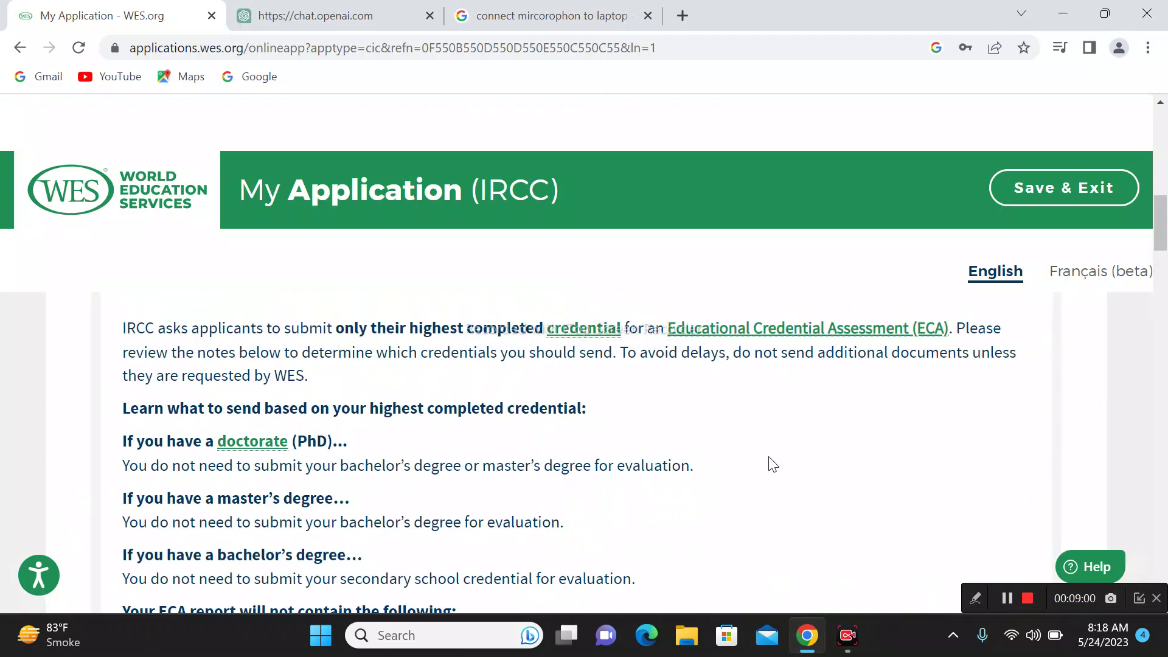
scroll(768, 456, "up", 2)
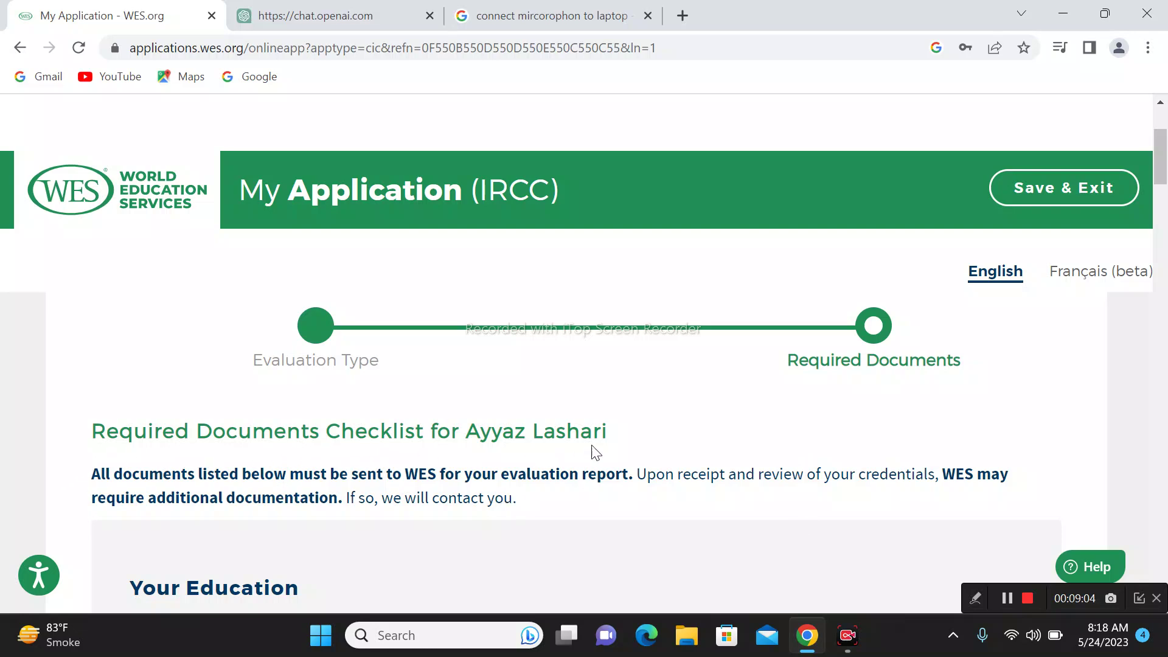
scroll(596, 510, "down", 1)
left_click_drag(618, 341, 89, 350)
left_click(492, 486)
scroll(493, 486, "down", 3)
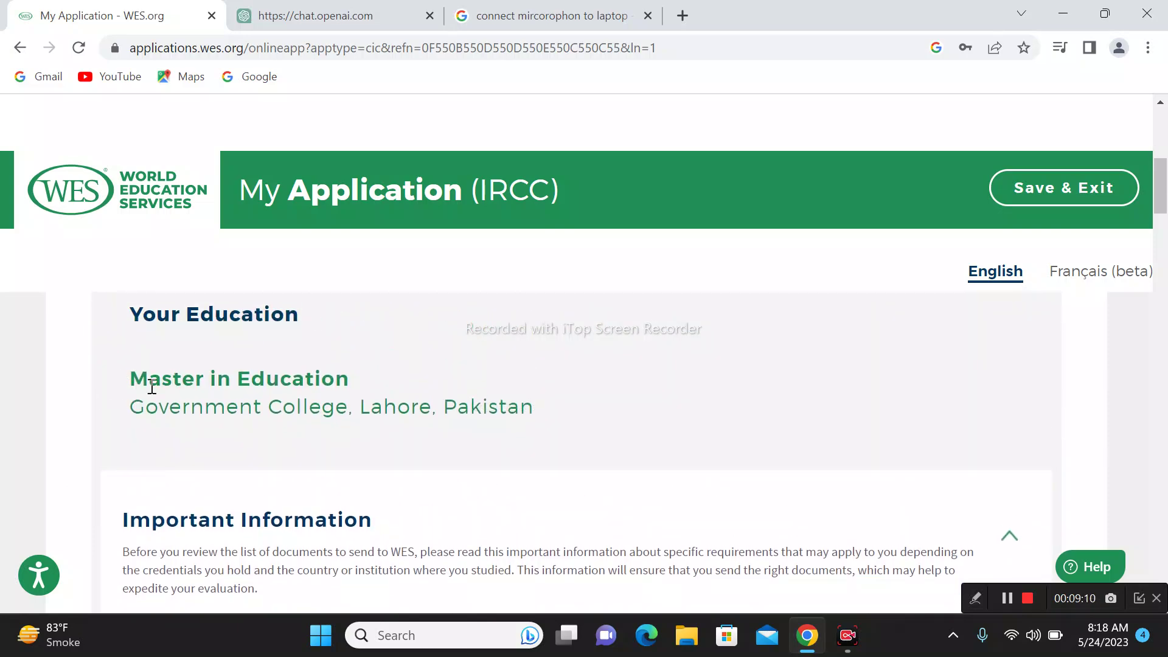
Step: Review the Master in Education document instructions: HEC-sealed mark sheets, HEC attestation and CNIC details
left_click_drag(132, 384, 525, 422)
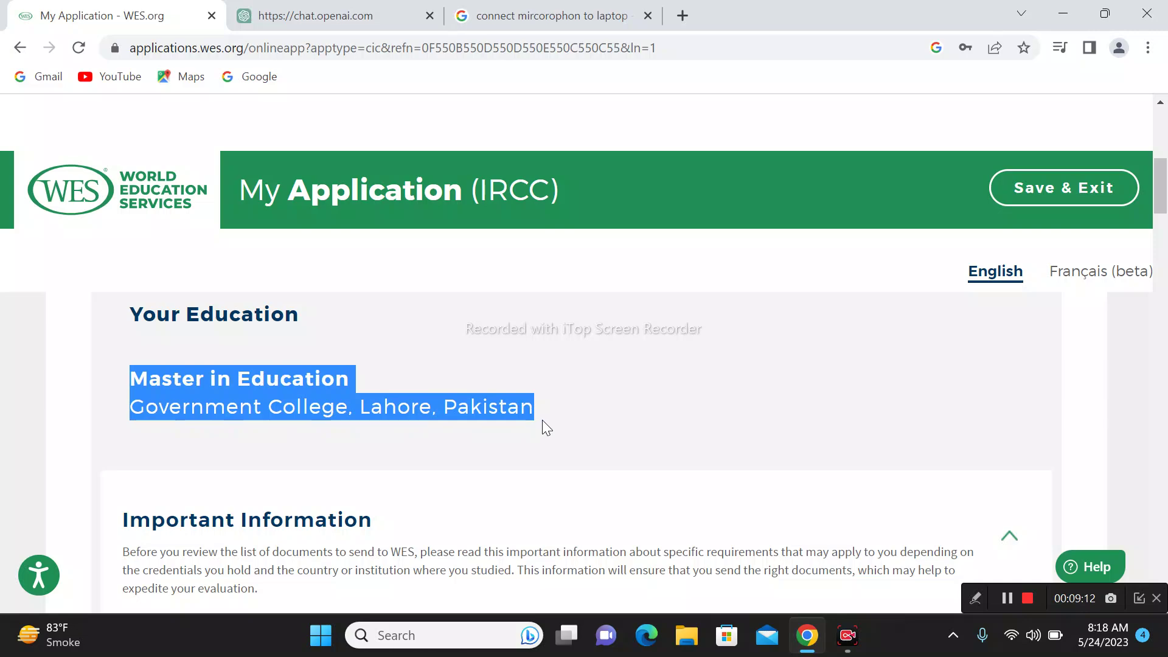
left_click(564, 362)
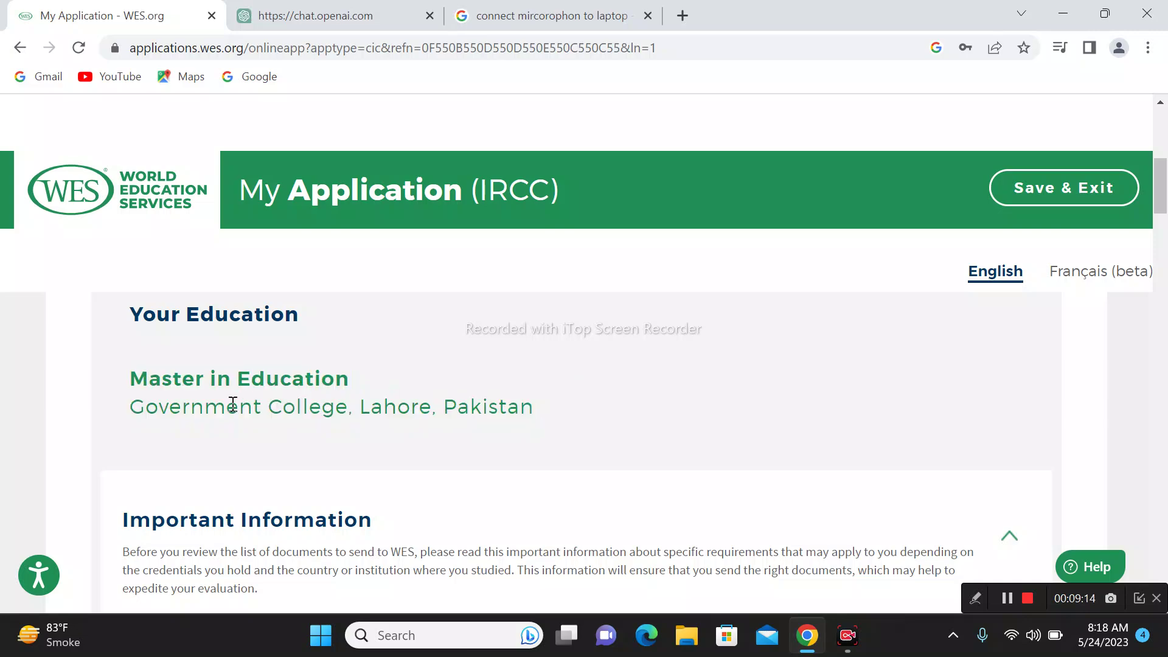
scroll(553, 487, "down", 6)
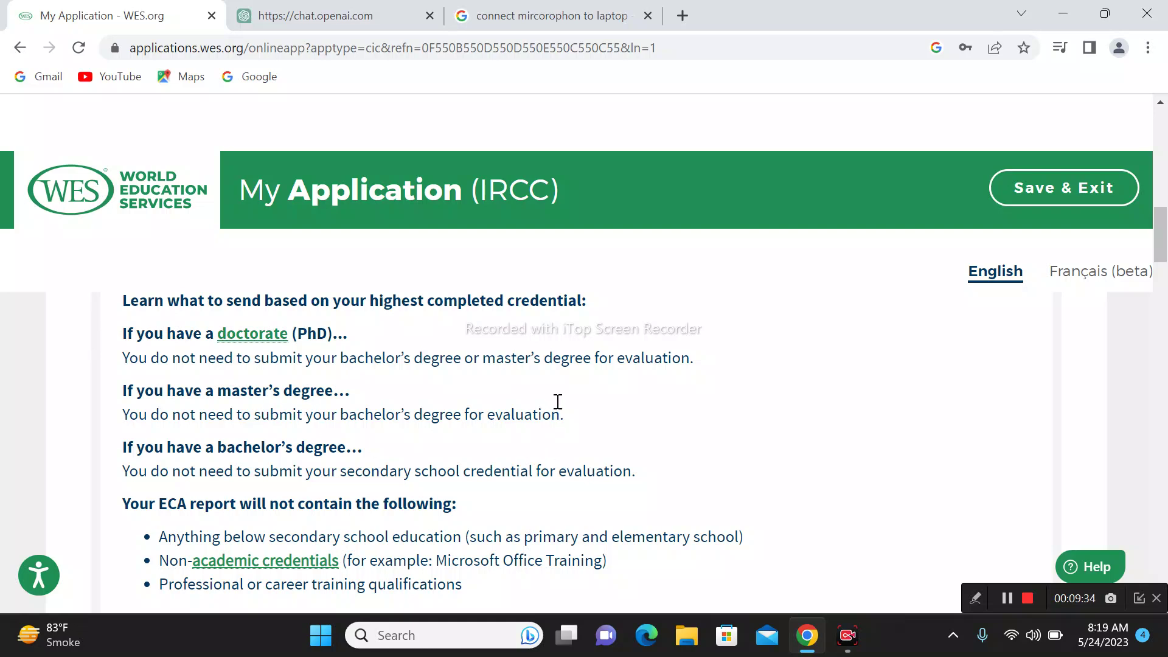
left_click_drag(512, 348, 599, 348)
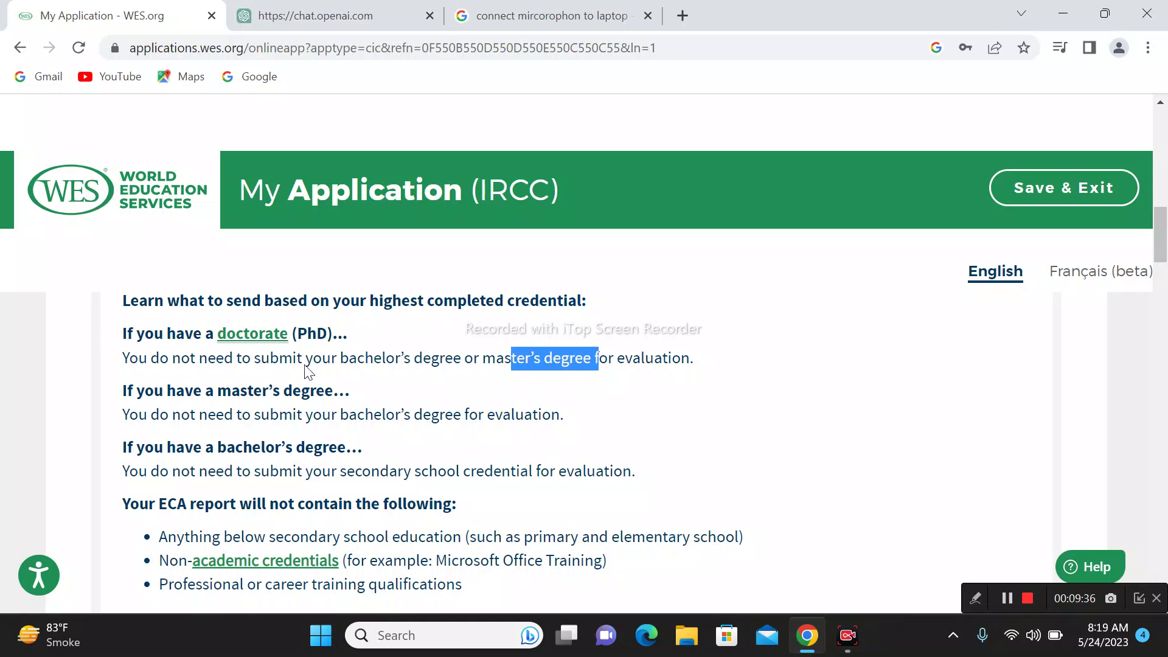
left_click(547, 363)
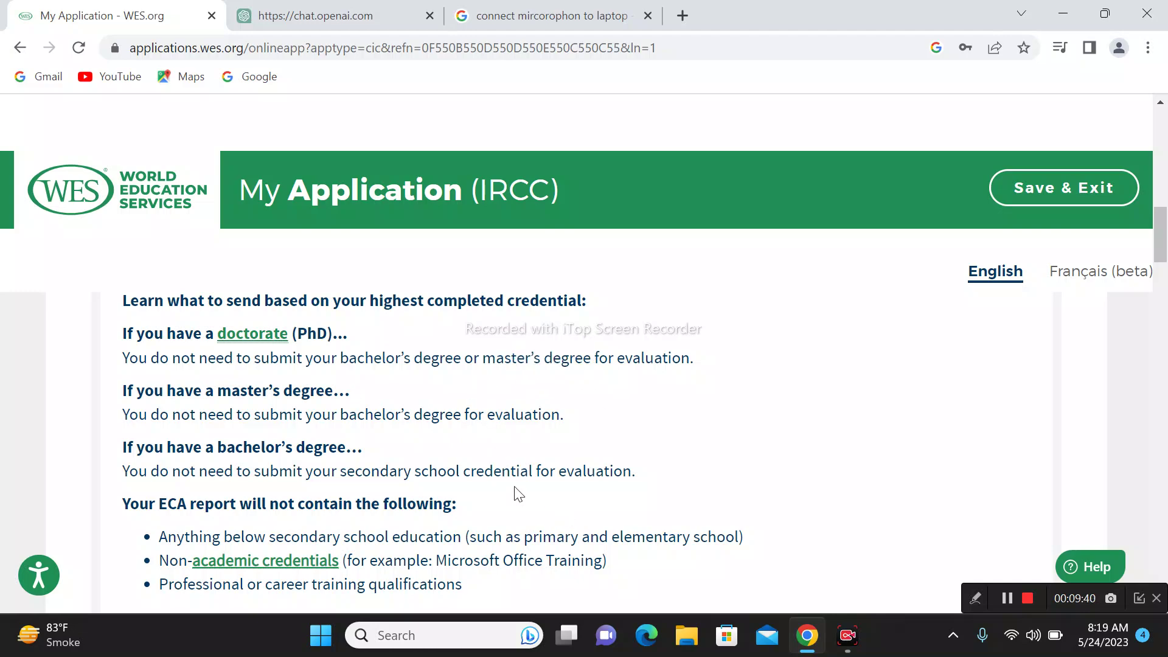
scroll(513, 489, "down", 9)
scroll(894, 569, "down", 2)
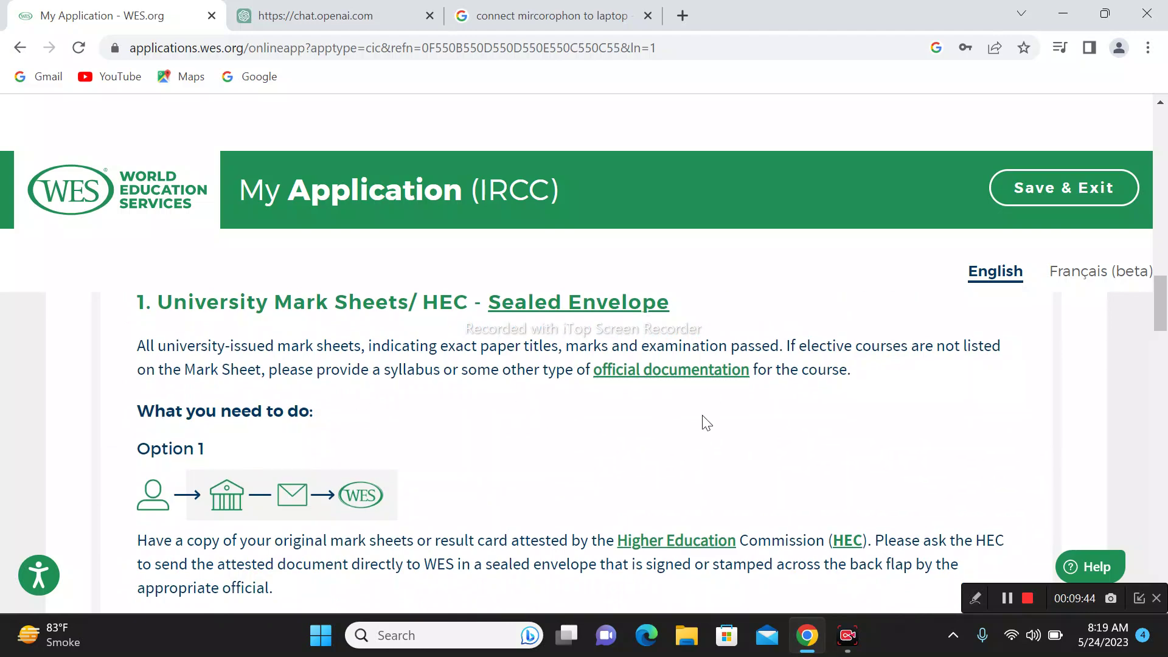
scroll(523, 395, "up", 6)
scroll(630, 505, "down", 5)
scroll(623, 529, "down", 3)
scroll(631, 480, "up", 3)
scroll(594, 411, "down", 4)
scroll(669, 485, "down", 12)
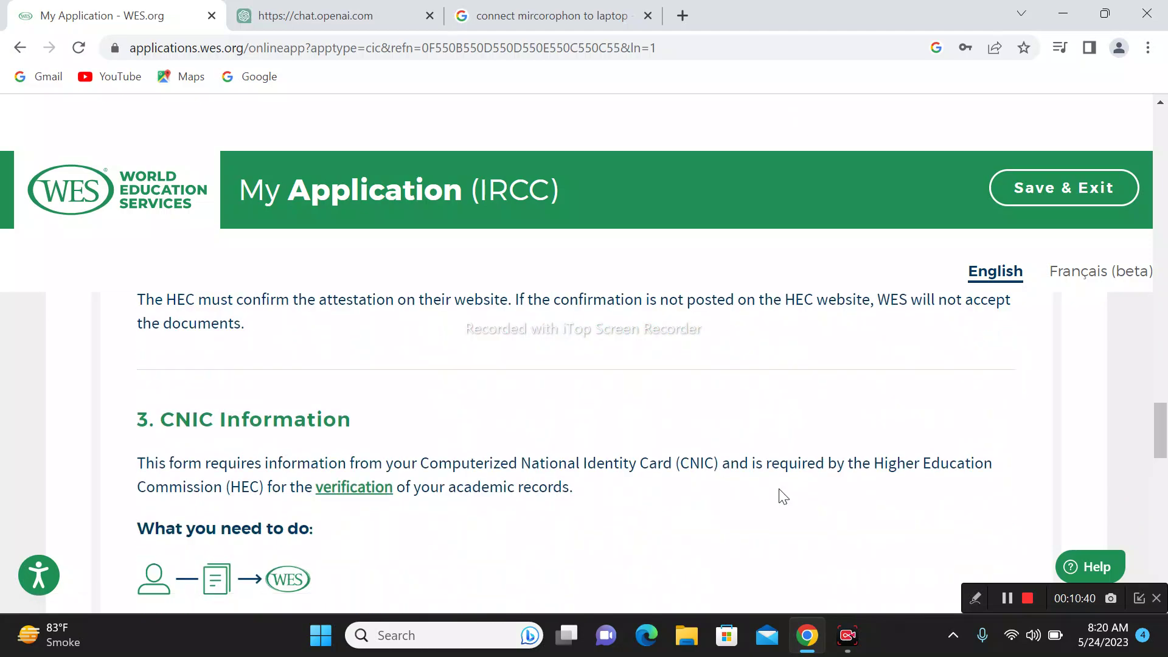
scroll(738, 461, "down", 4)
scroll(738, 462, "up", 5)
scroll(734, 471, "down", 2)
scroll(736, 475, "up", 10)
scroll(739, 480, "down", 12)
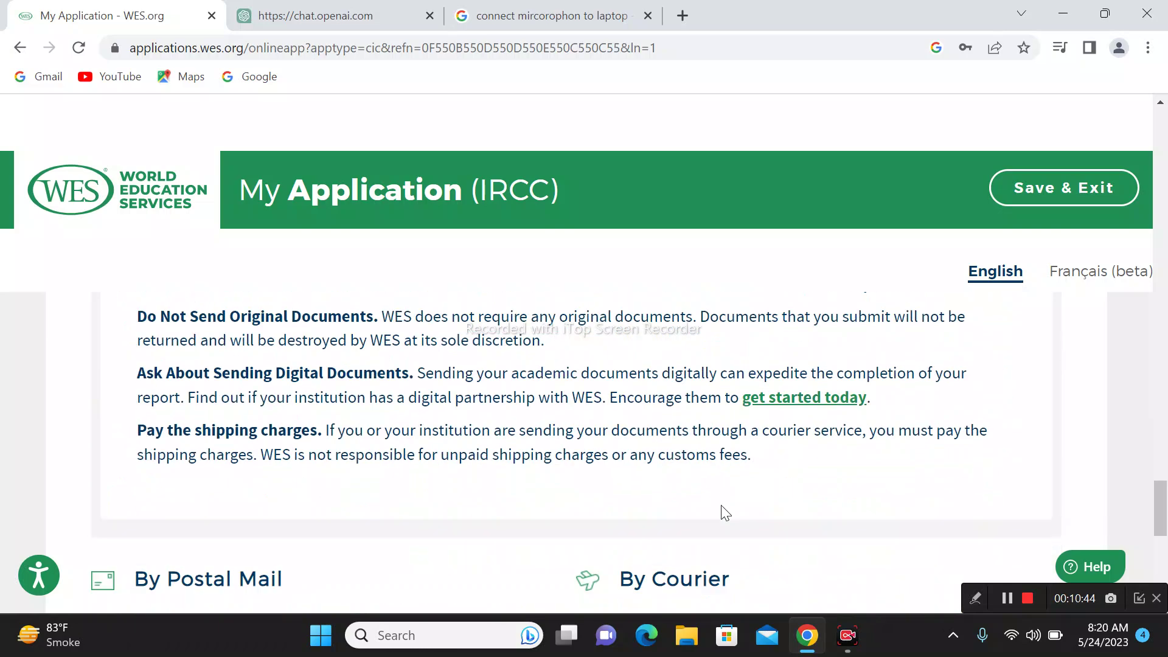
scroll(734, 511, "up", 3)
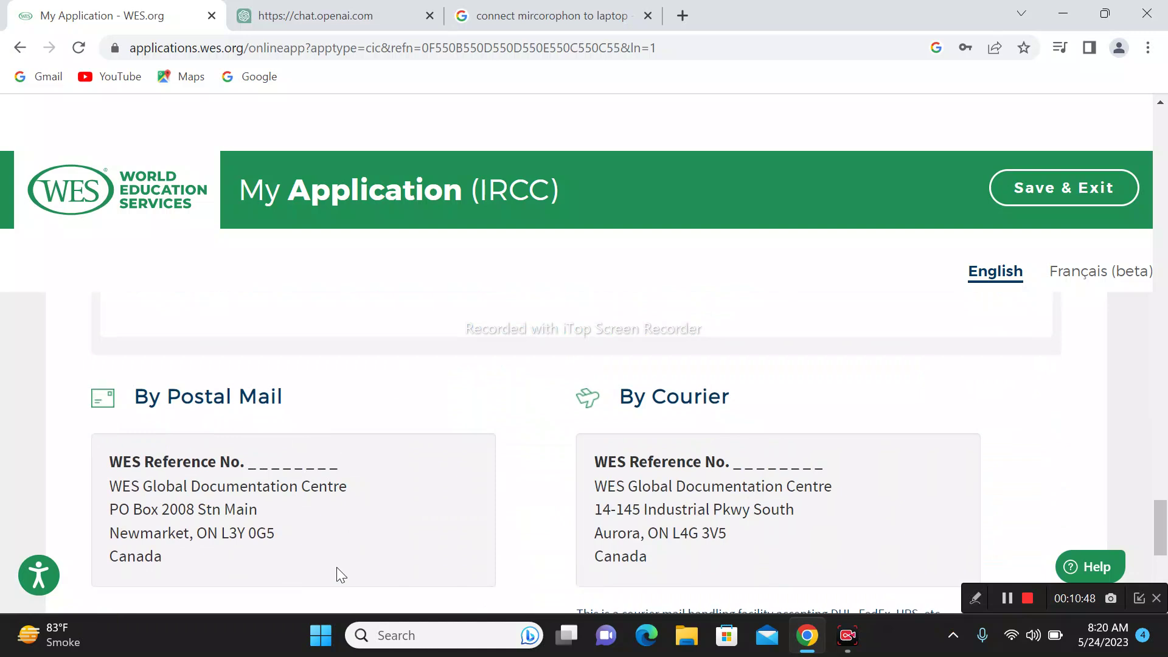
Step: Review the By Postal Mail address and the courier address's reference number blank
left_click_drag(163, 567, 115, 468)
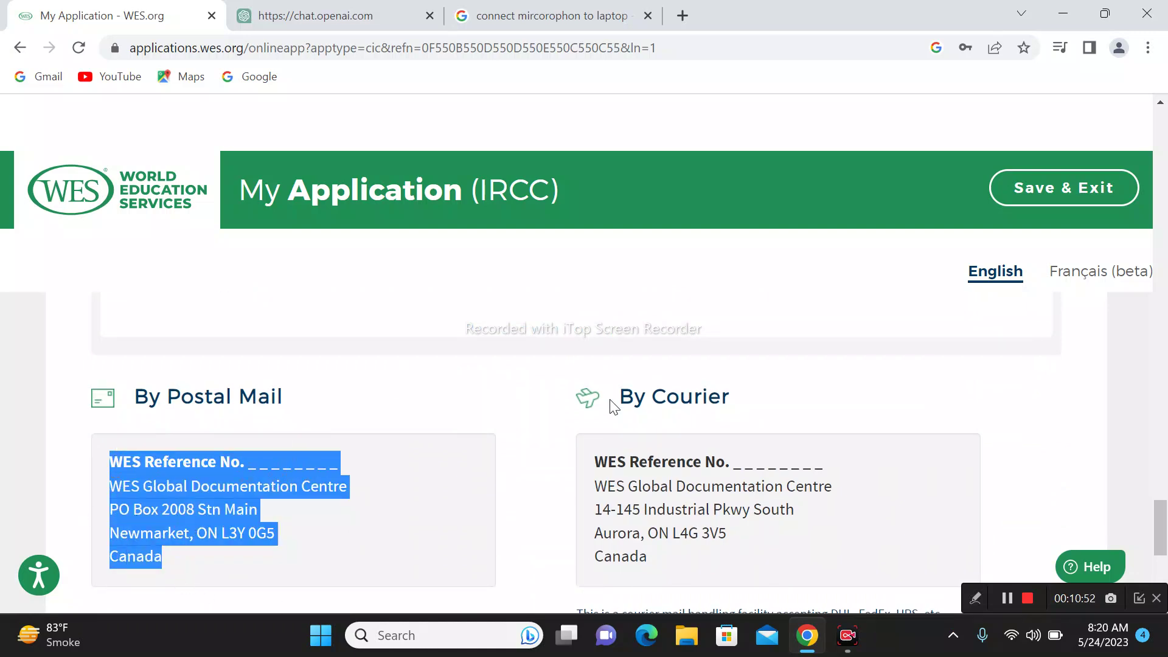
left_click(633, 426)
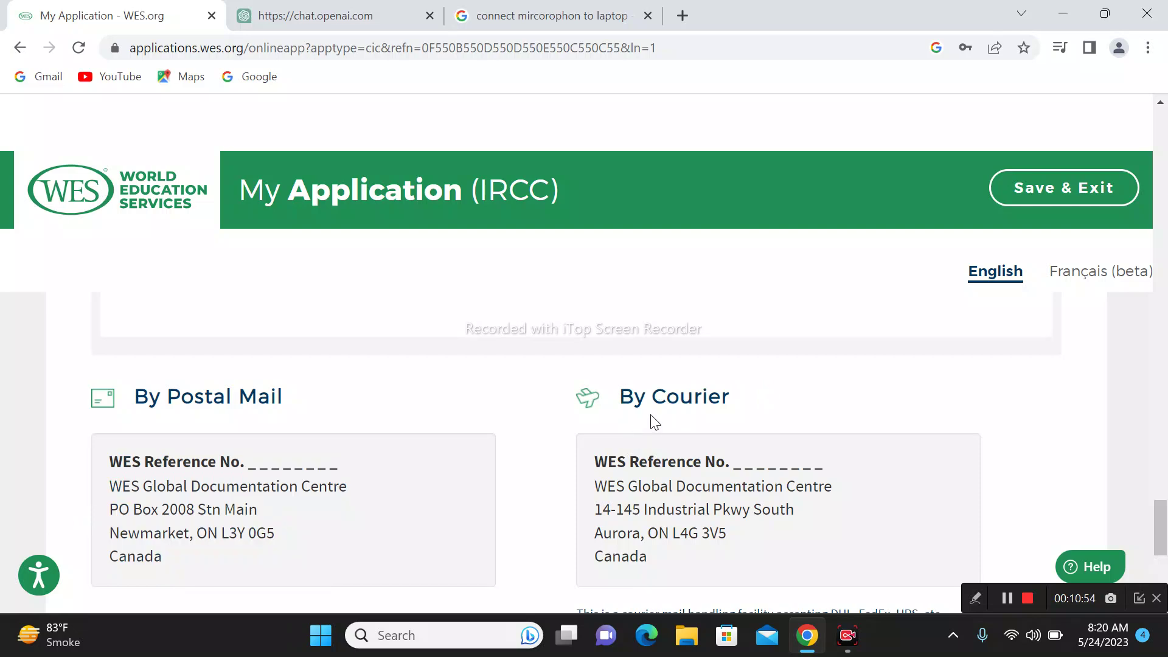
left_click_drag(730, 466, 855, 466)
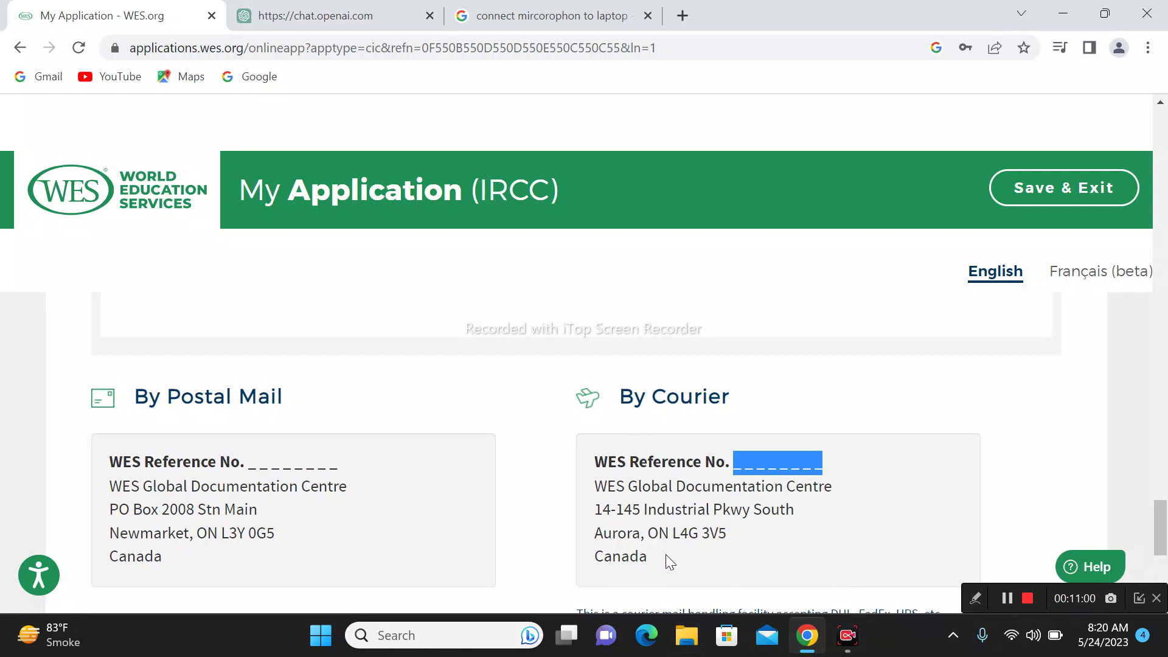
left_click(844, 475)
left_click_drag(739, 464, 921, 484)
left_click(895, 483)
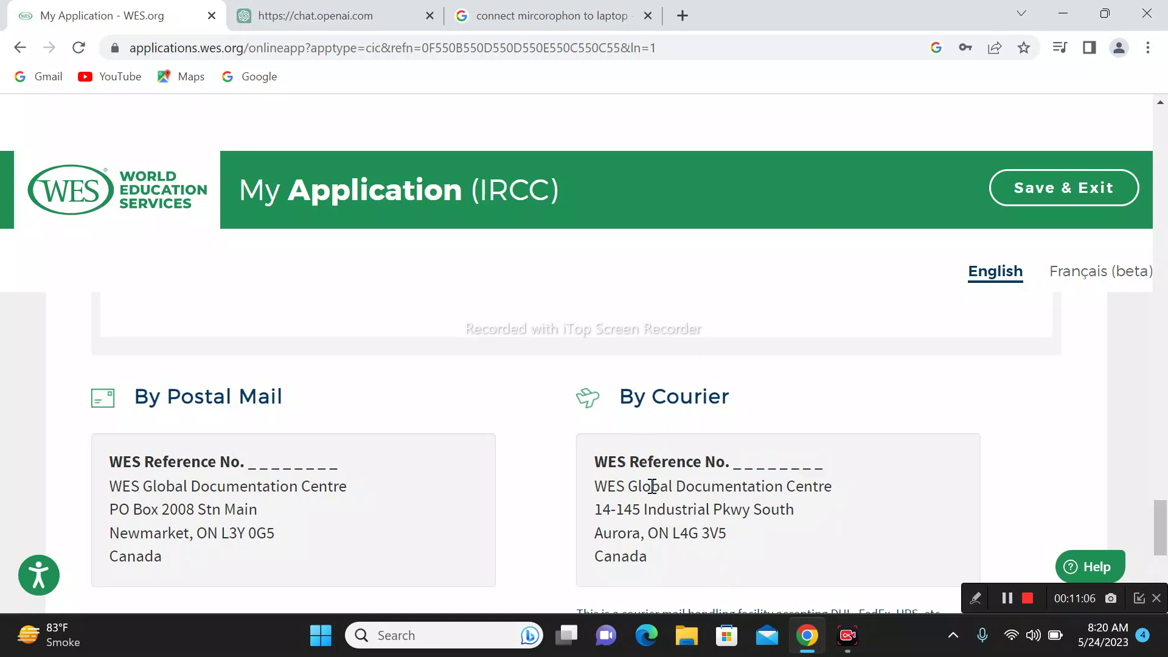
Step: Check the courier WES Reference No. line, then submit the Required Documents step
left_click_drag(593, 463, 837, 456)
left_click(843, 461)
scroll(853, 501, "down", 3)
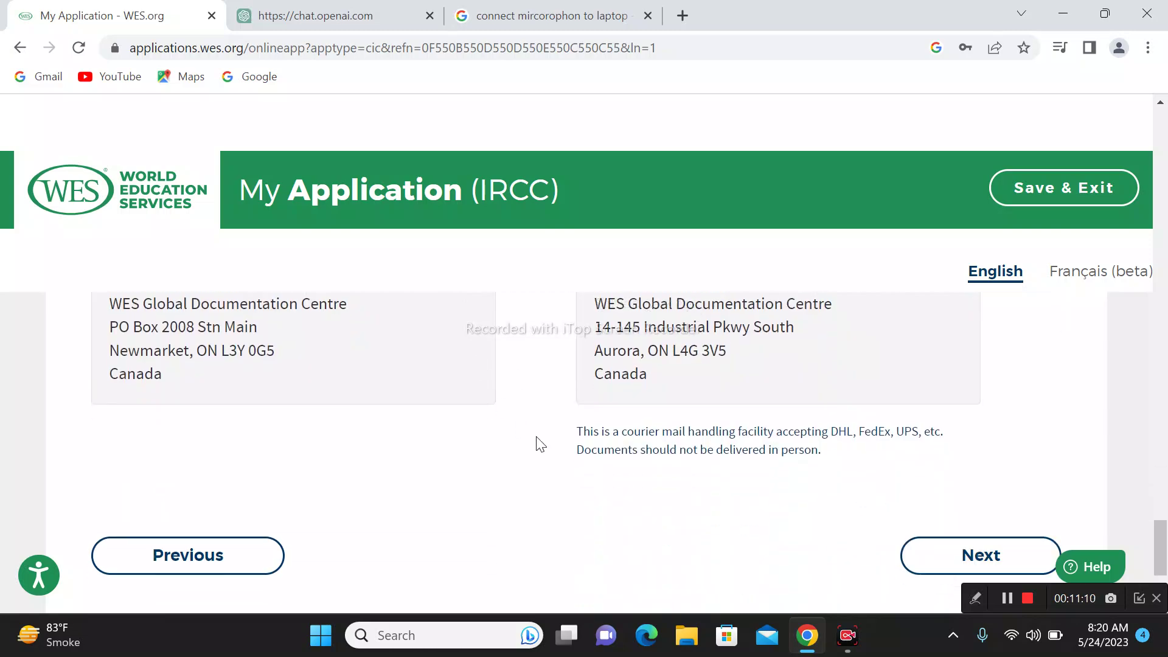
scroll(736, 450, "up", 3)
left_click_drag(842, 476, 654, 466)
left_click(661, 508)
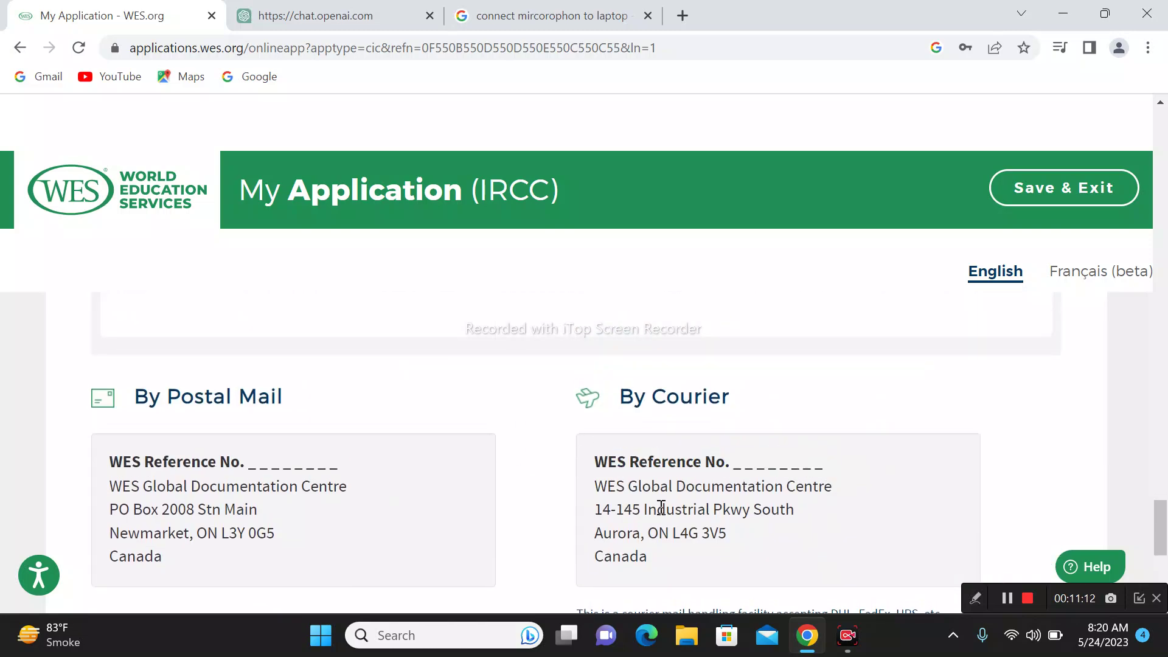
scroll(894, 513, "down", 3)
left_click(970, 378)
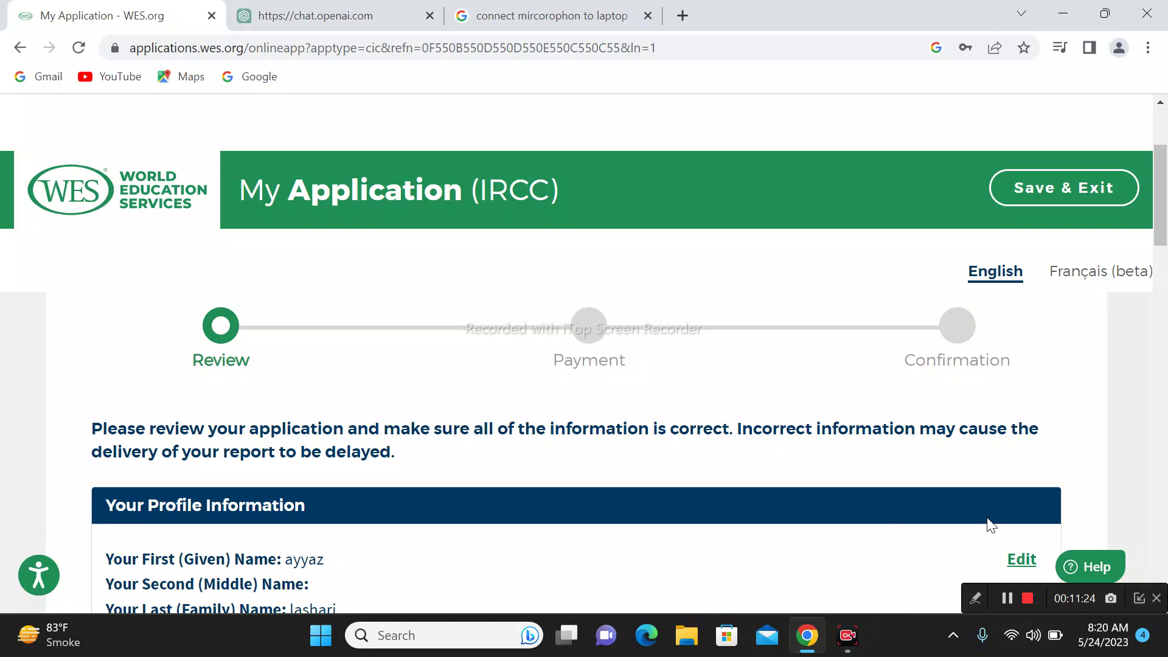
scroll(614, 529, "down", 4)
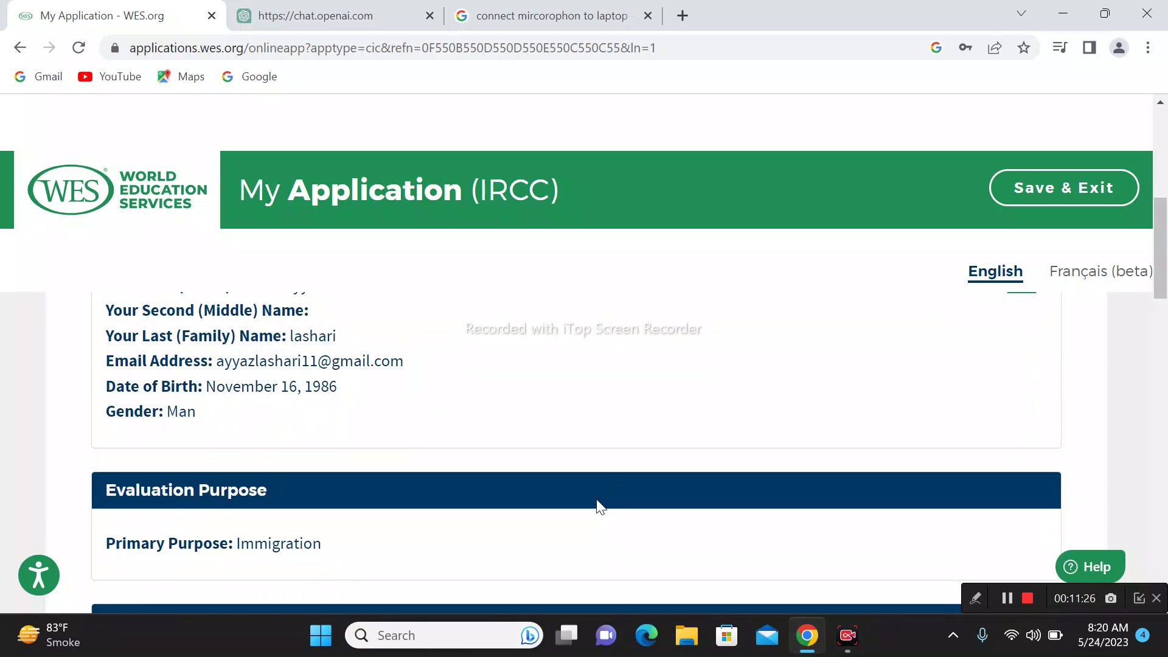
scroll(600, 511, "up", 1)
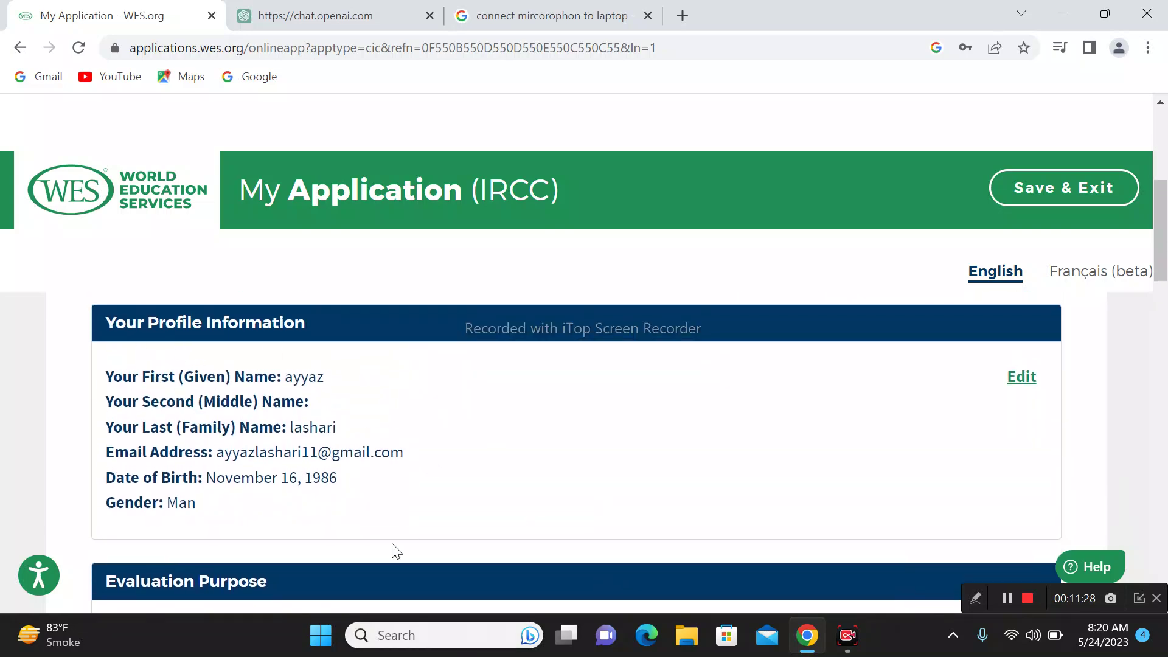
scroll(493, 556, "down", 3)
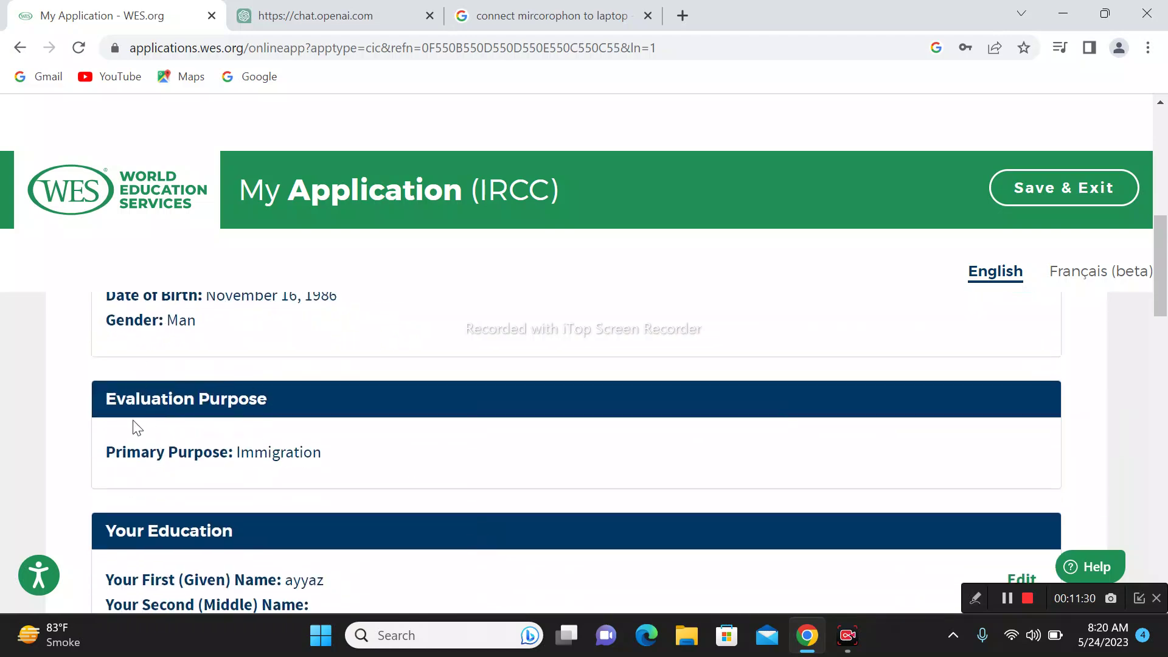
scroll(303, 450, "down", 6)
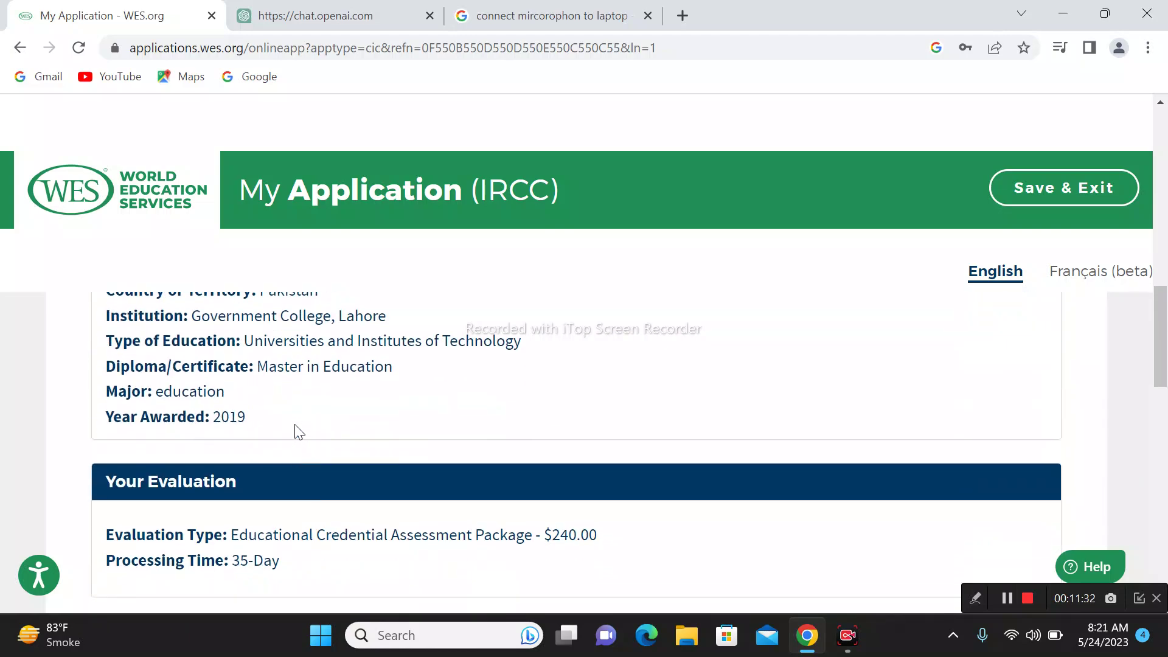
scroll(268, 417, "up", 3)
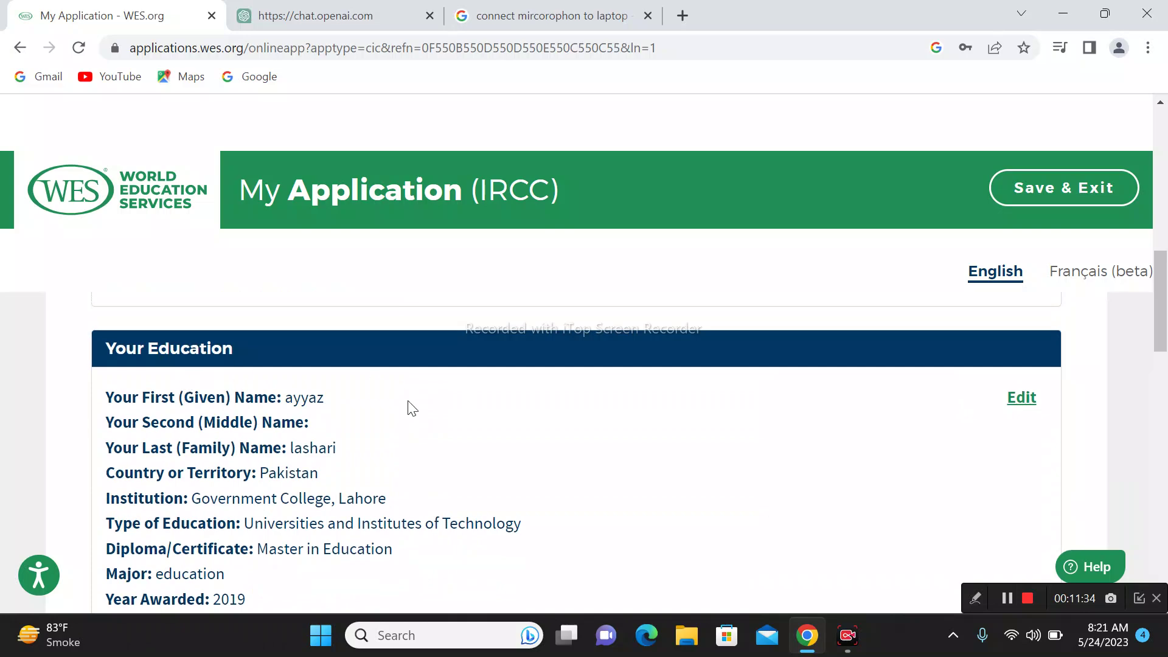
scroll(594, 529, "down", 1)
scroll(595, 529, "down", 3)
scroll(771, 538, "down", 6)
scroll(564, 462, "up", 6)
scroll(477, 542, "down", 3)
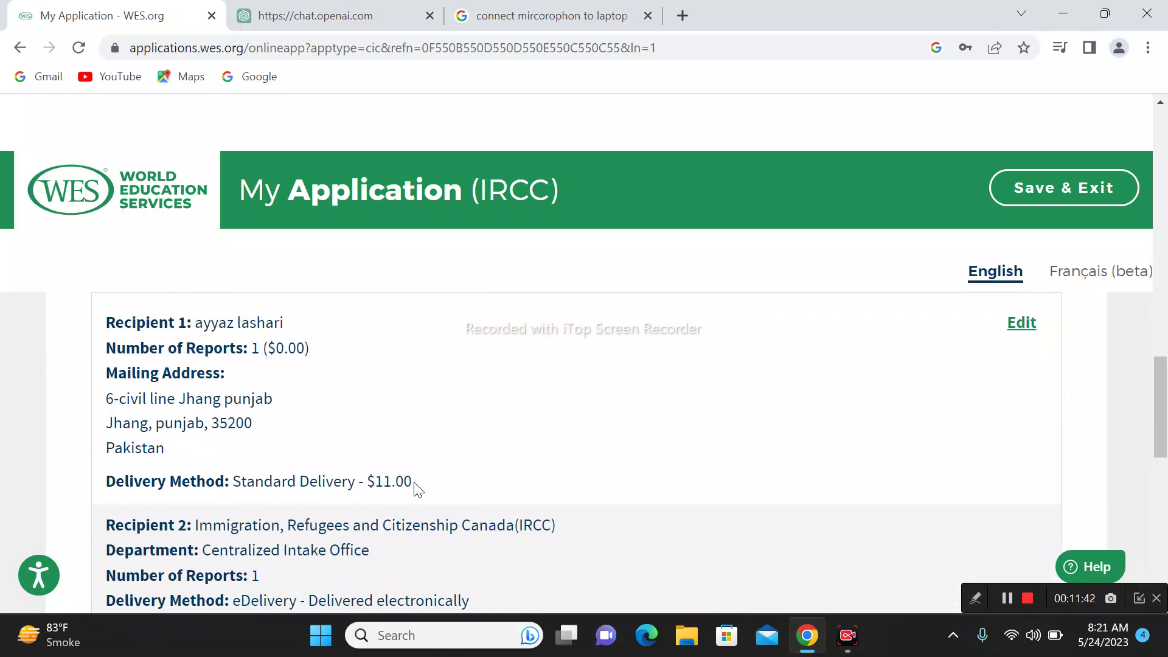
left_click_drag(415, 487, 107, 491)
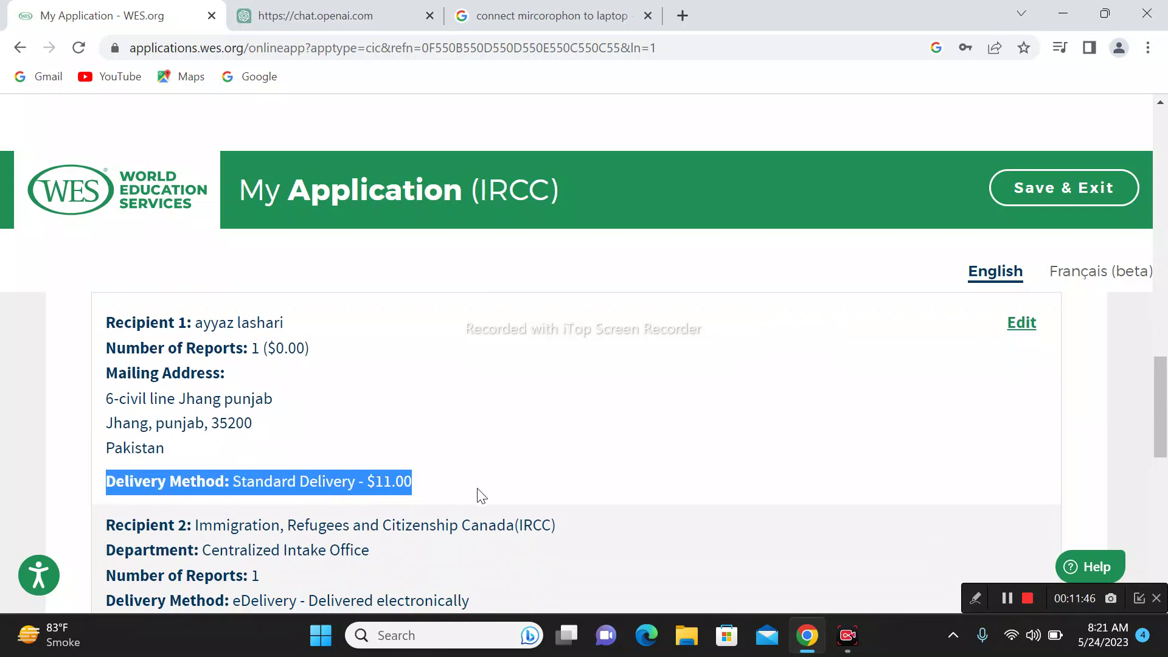
left_click(505, 521)
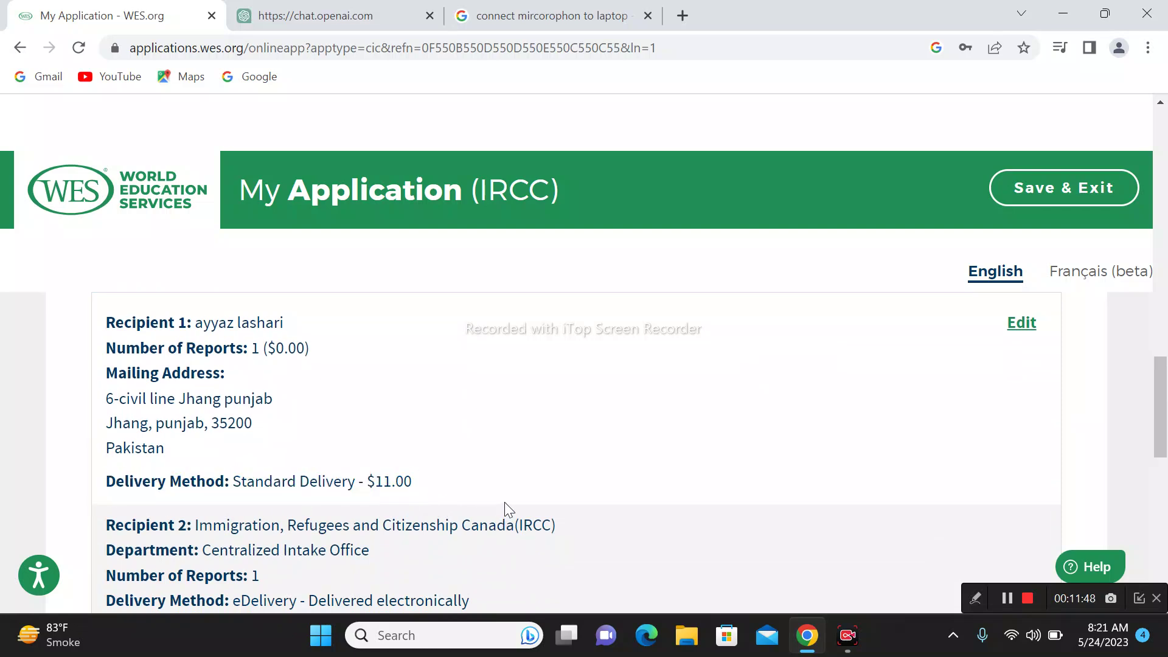
scroll(505, 509, "down", 3)
scroll(484, 468, "down", 3)
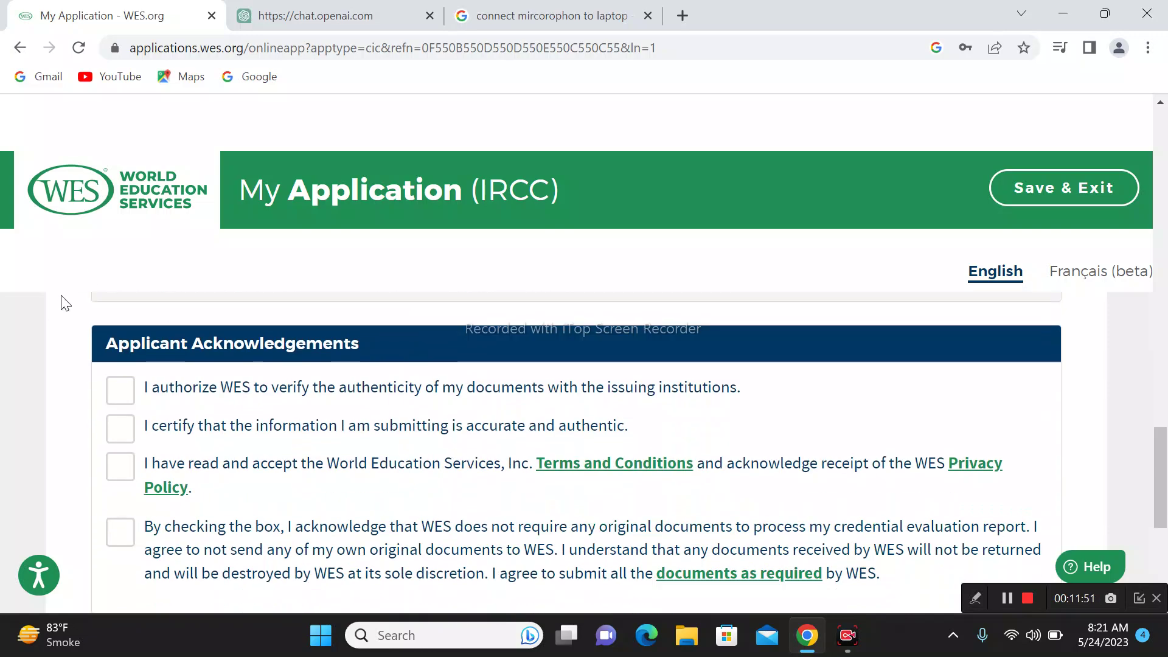
Step: Accept the four acknowledgements (verification, accuracy, Terms and Privacy, no originals) and proceed
left_click(124, 394)
left_click(119, 430)
left_click(120, 467)
left_click(121, 531)
scroll(503, 519, "down", 3)
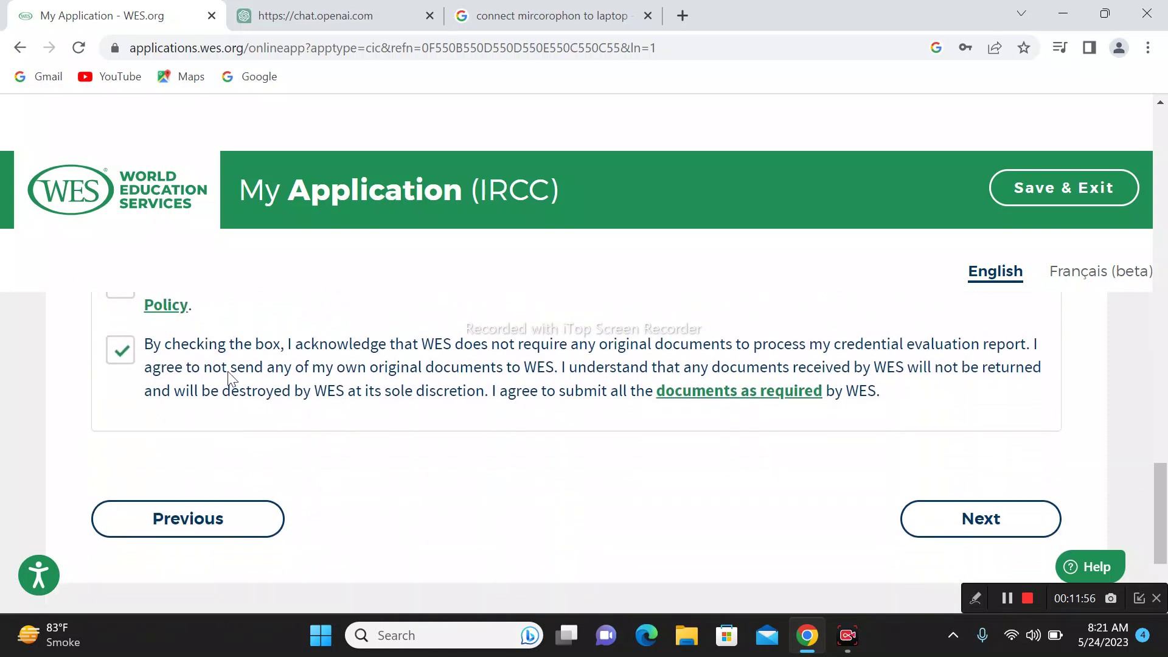
left_click(985, 516)
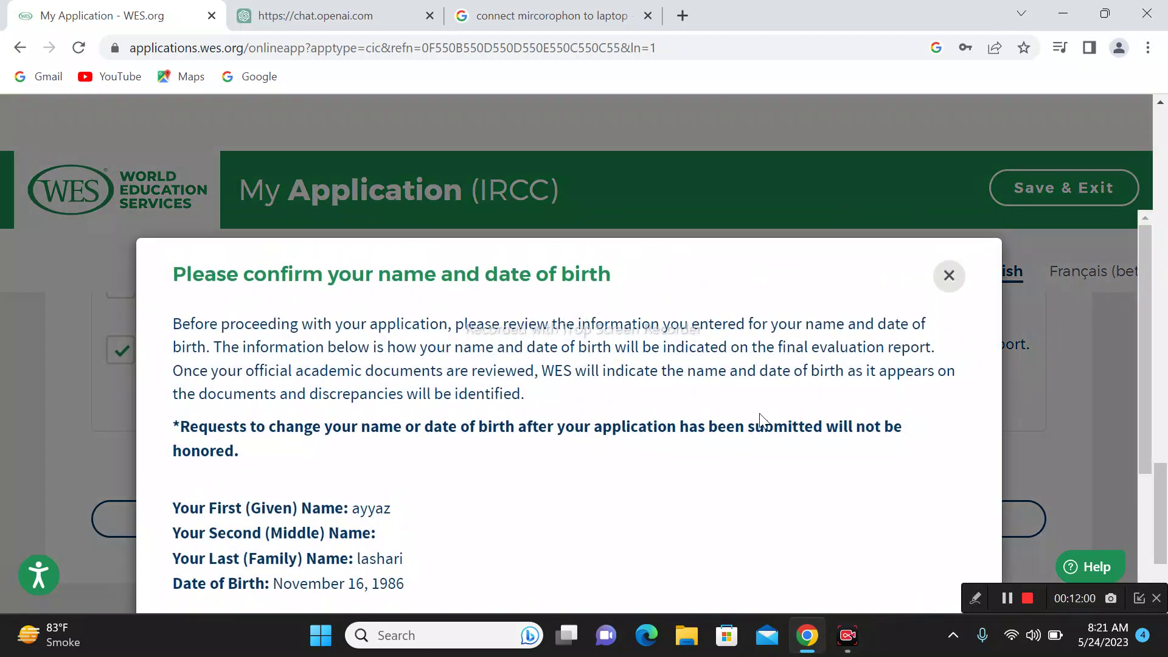
Step: Confirm that the displayed name and date of birth are correct
scroll(760, 420, "down", 3)
left_click(188, 469)
left_click(626, 579)
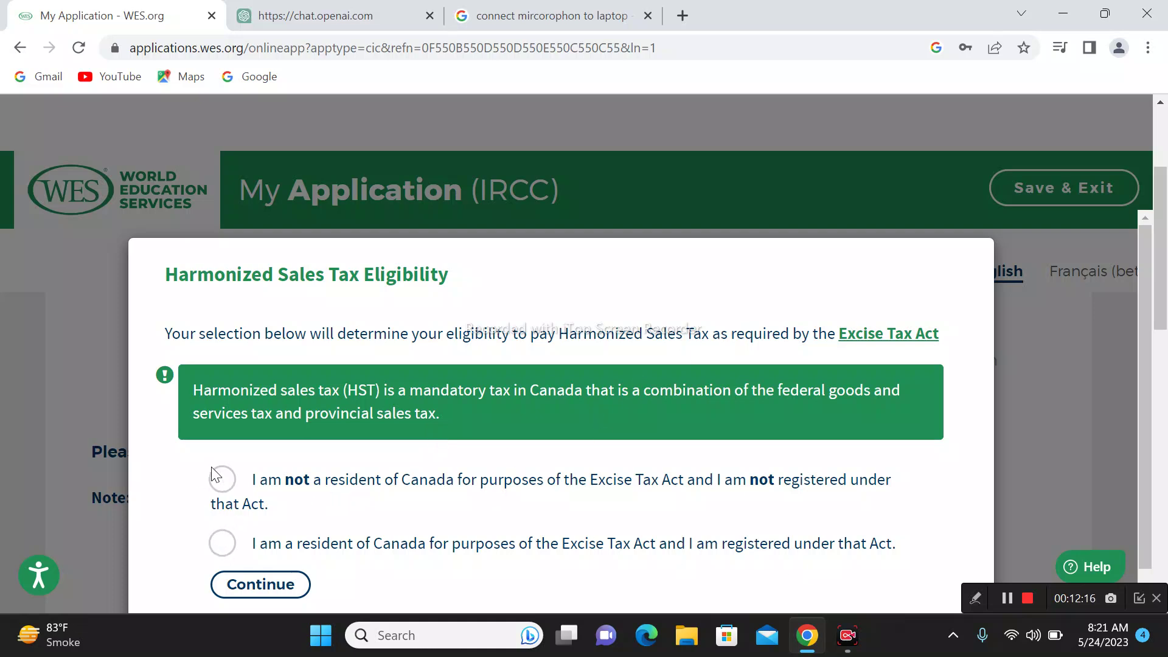
Step: Declare non-resident for HST and review the fees: $240.00 package, $11.00 delivery, $251.00 total
left_click(222, 479)
left_click(284, 586)
scroll(842, 403, "down", 3)
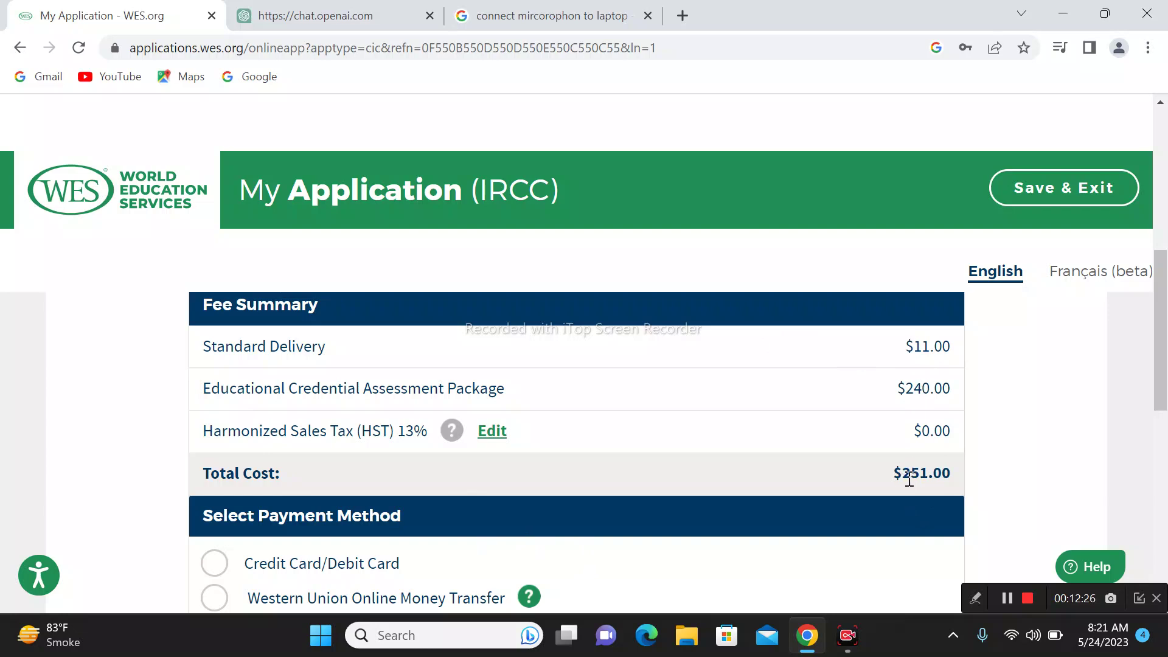
left_click_drag(910, 477, 929, 480)
left_click(946, 402)
left_click_drag(942, 384, 907, 383)
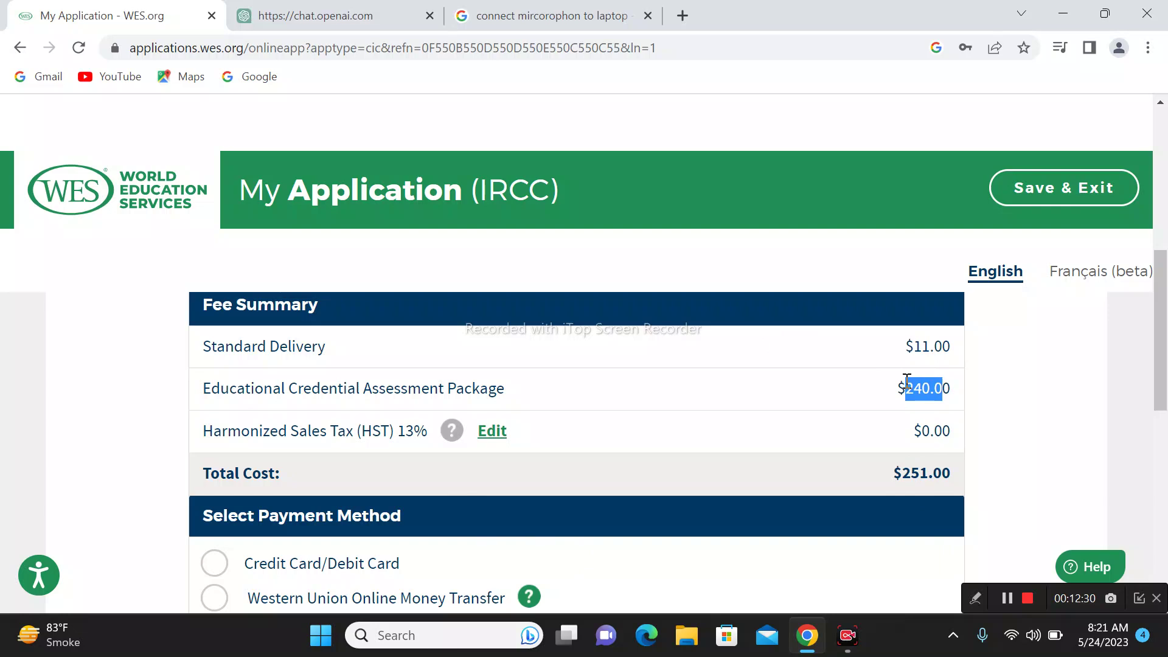
left_click_drag(942, 345, 858, 352)
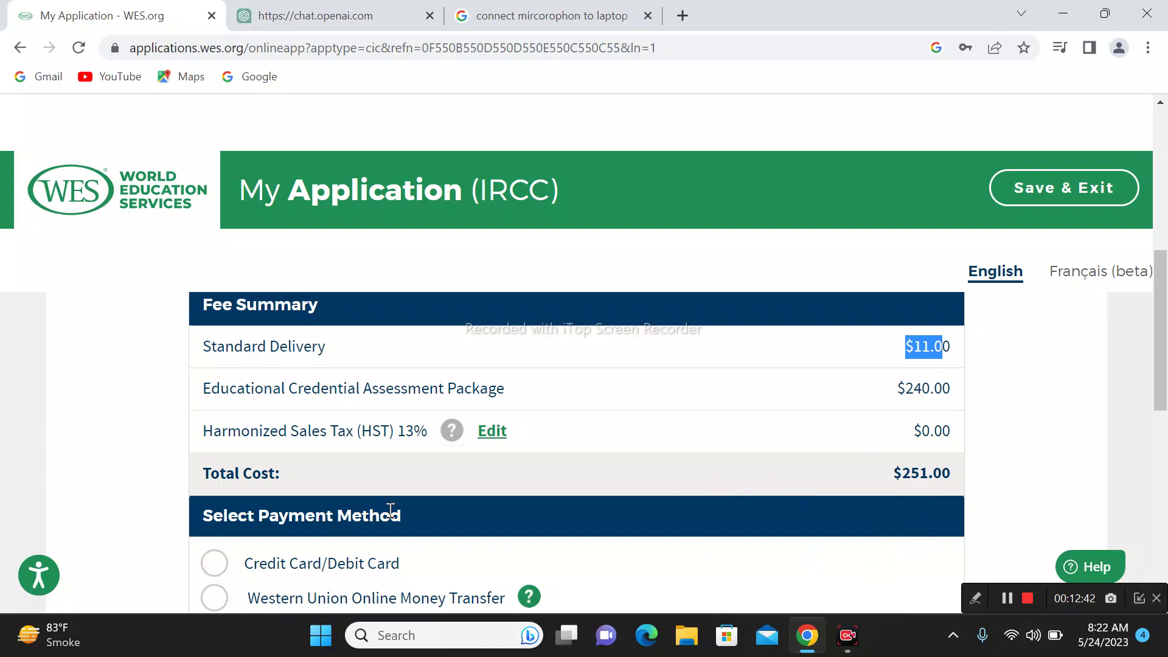
Step: Choose Credit Card/Debit Card payment and submit the order
scroll(374, 494, "down", 1)
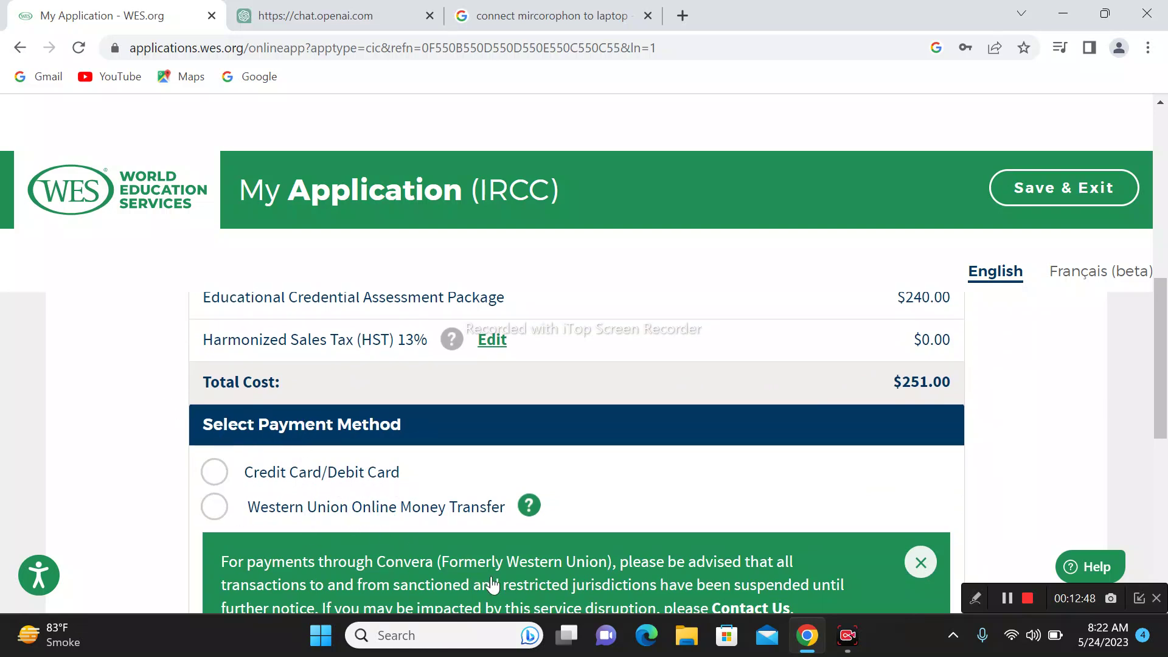
left_click(212, 474)
scroll(788, 547, "down", 4)
scroll(797, 548, "up", 1)
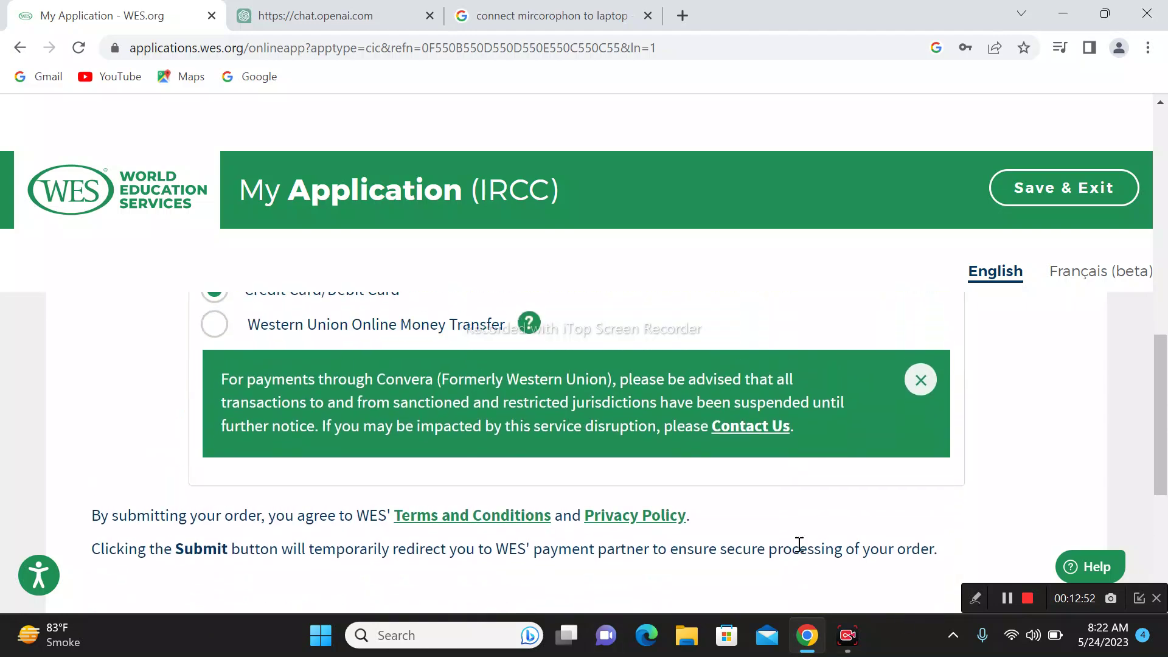
scroll(754, 493, "up", 2)
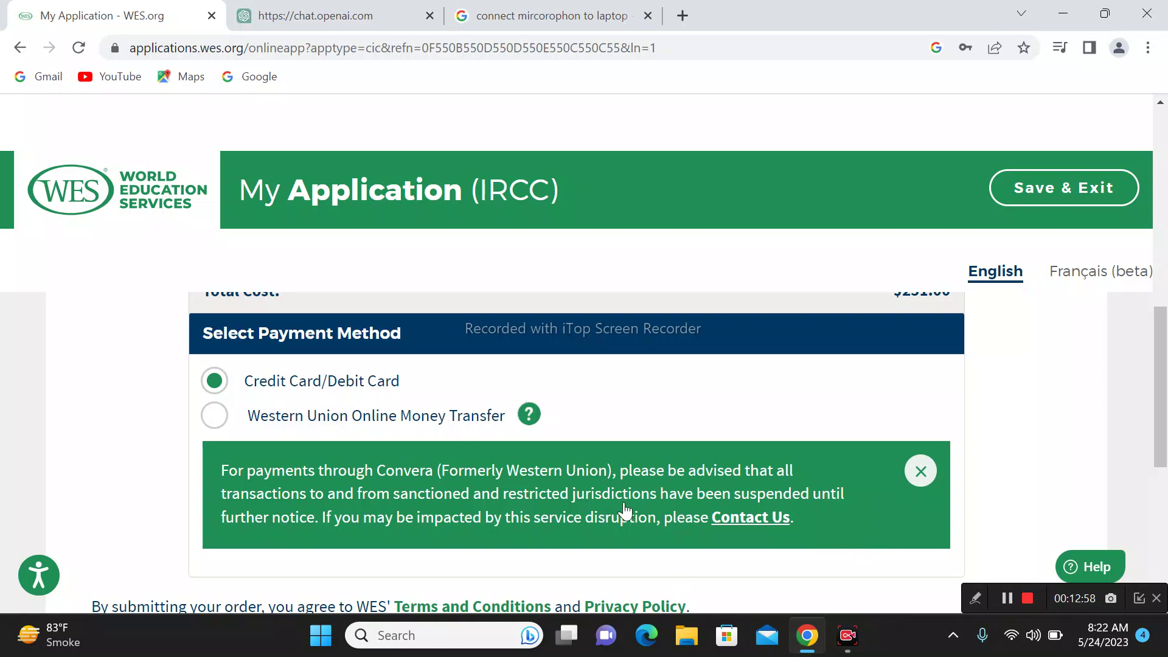
scroll(624, 505, "down", 2)
scroll(456, 590, "down", 2)
left_click(614, 558)
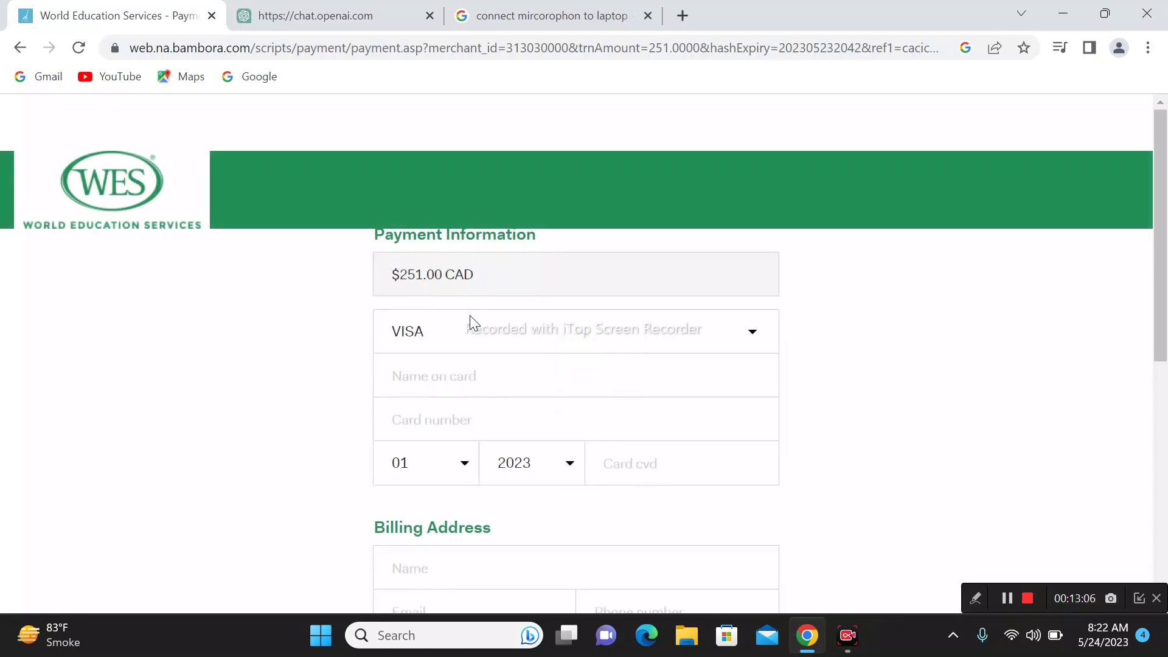
Step: Keep VISA selected as the card type
scroll(826, 404, "down", 4)
scroll(784, 404, "up", 4)
scroll(756, 414, "down", 1)
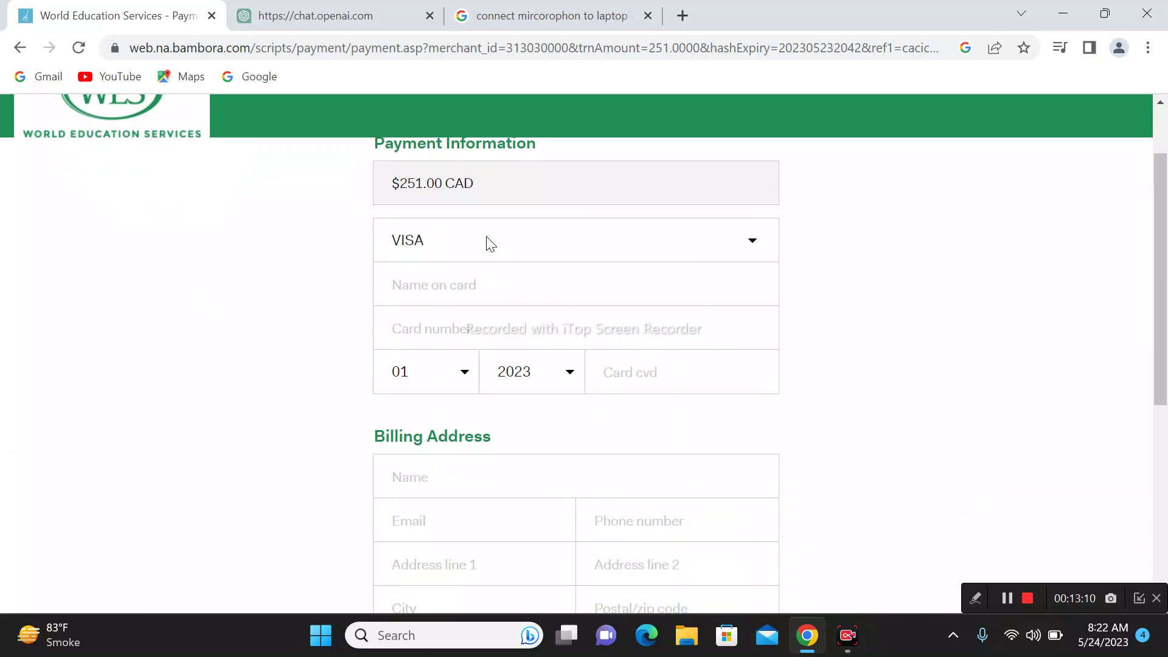
left_click(498, 252)
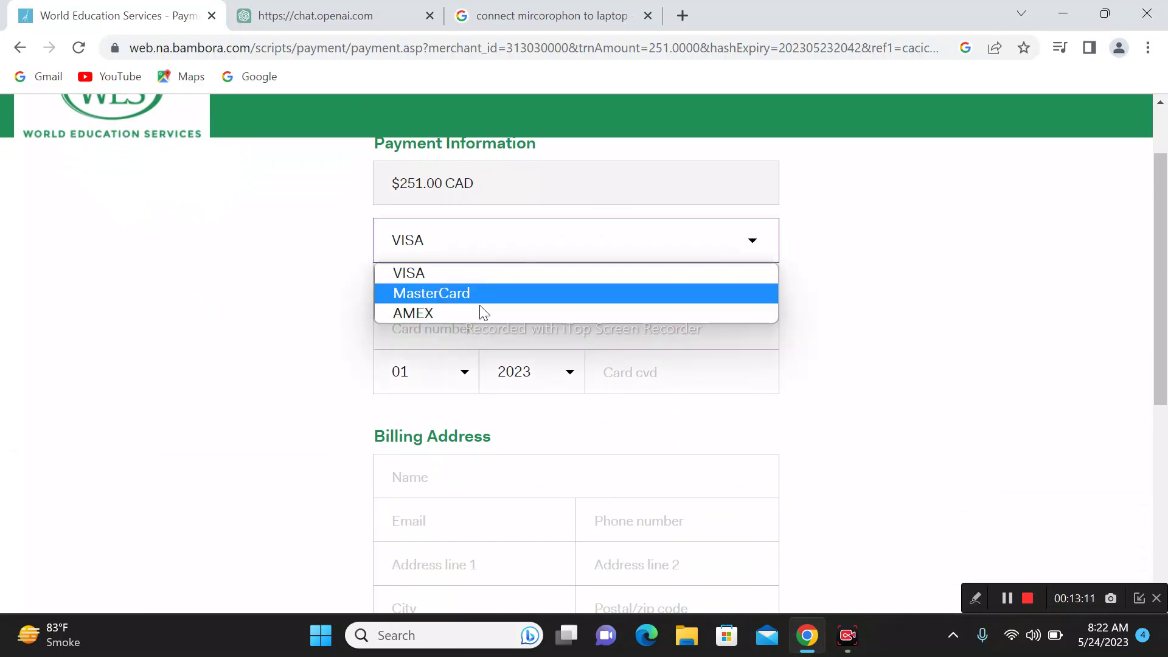
left_click(477, 272)
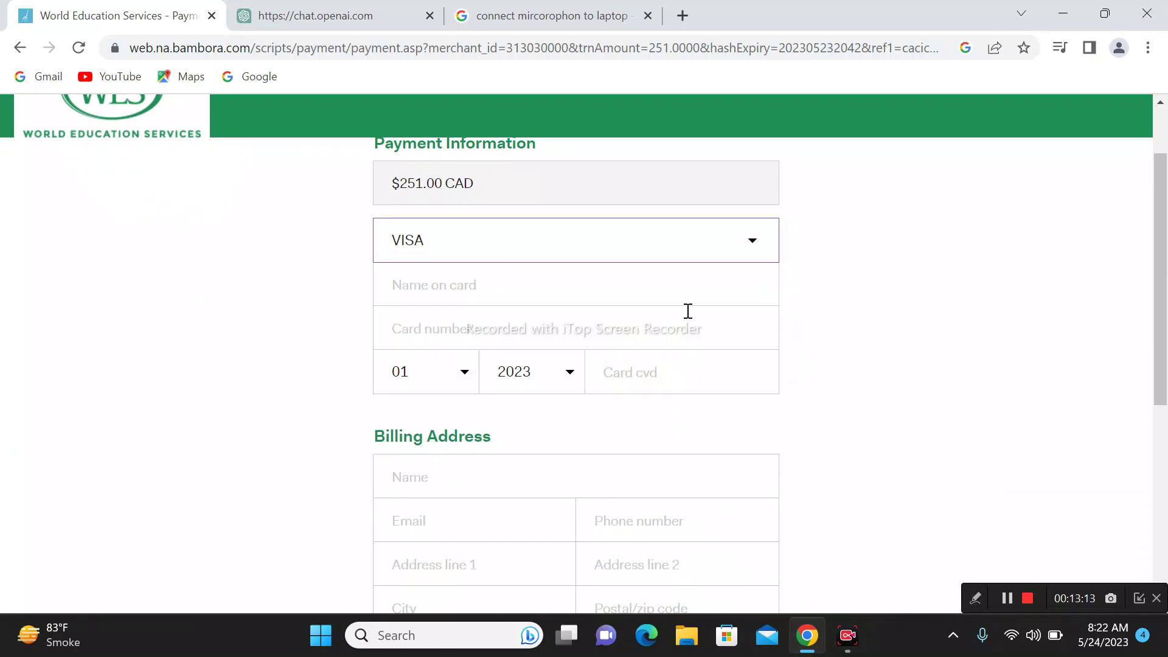
left_click(728, 238)
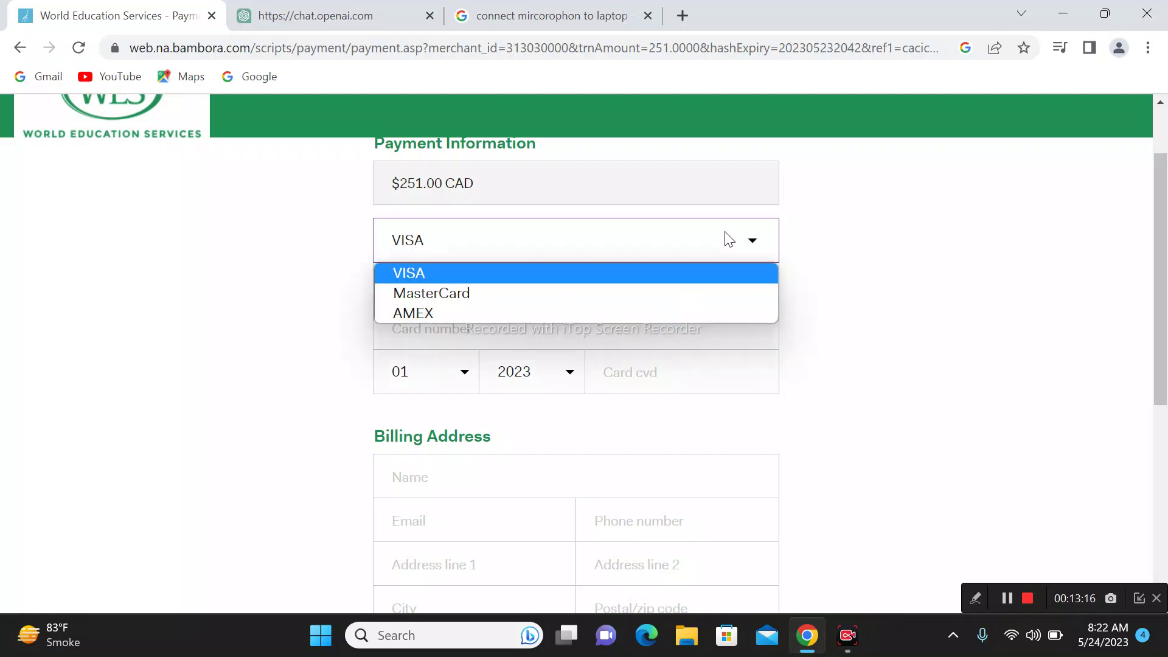
left_click(647, 274)
Step: Enter the cardholder's name on the card and the card number
left_click(645, 283)
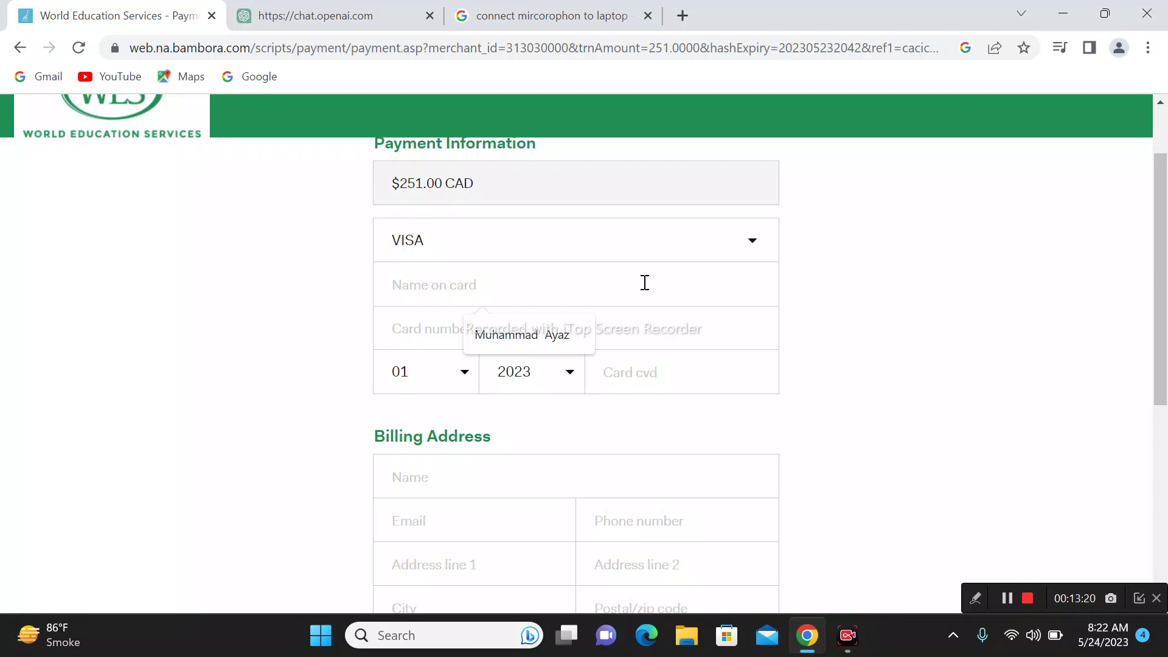
left_click(619, 292)
type("ayyaz")
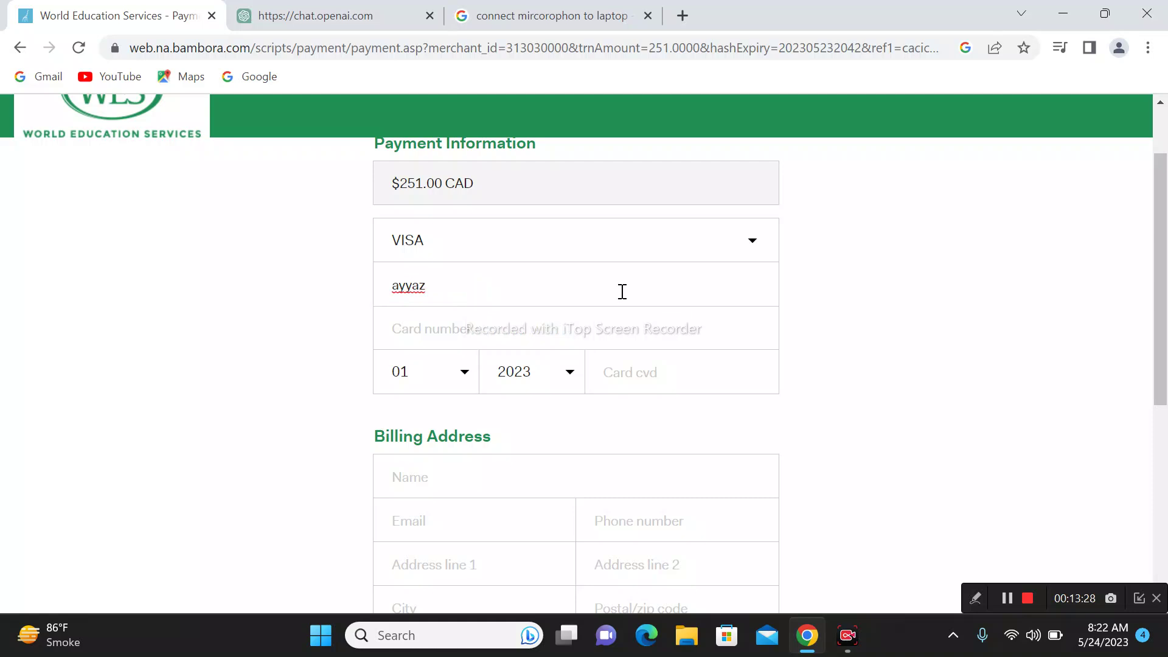
key("Tab")
key("Tab")
type("3356767878787878778")
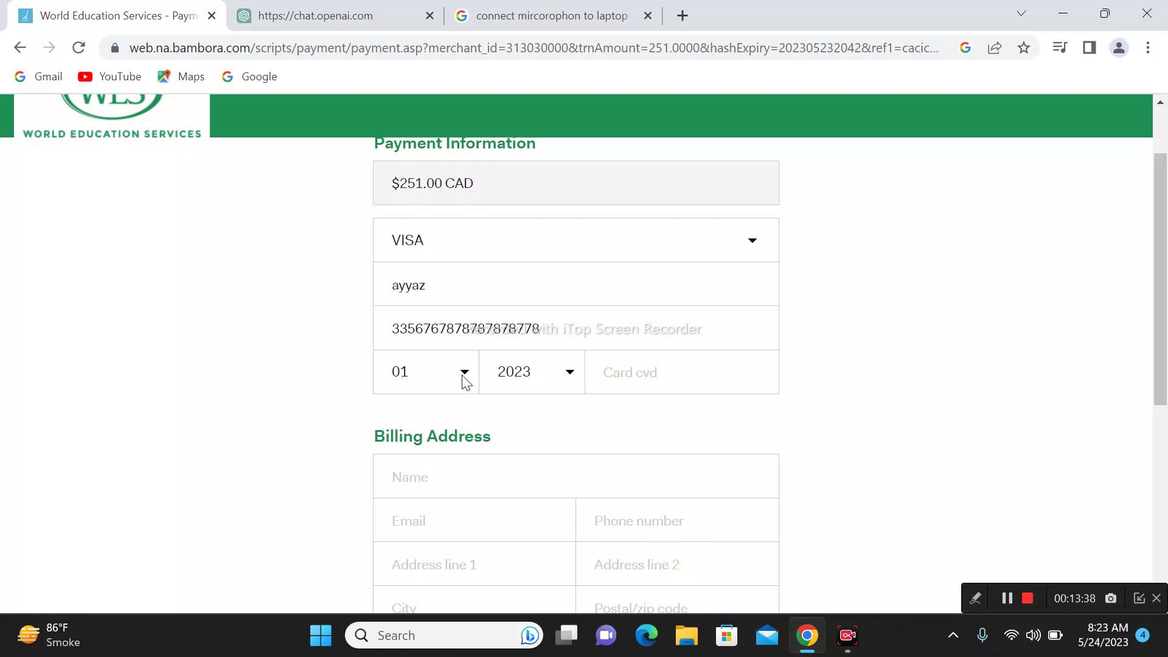
Step: Attempt the card payment twice, dismissing each Invalid Card Number alert
left_click(665, 380)
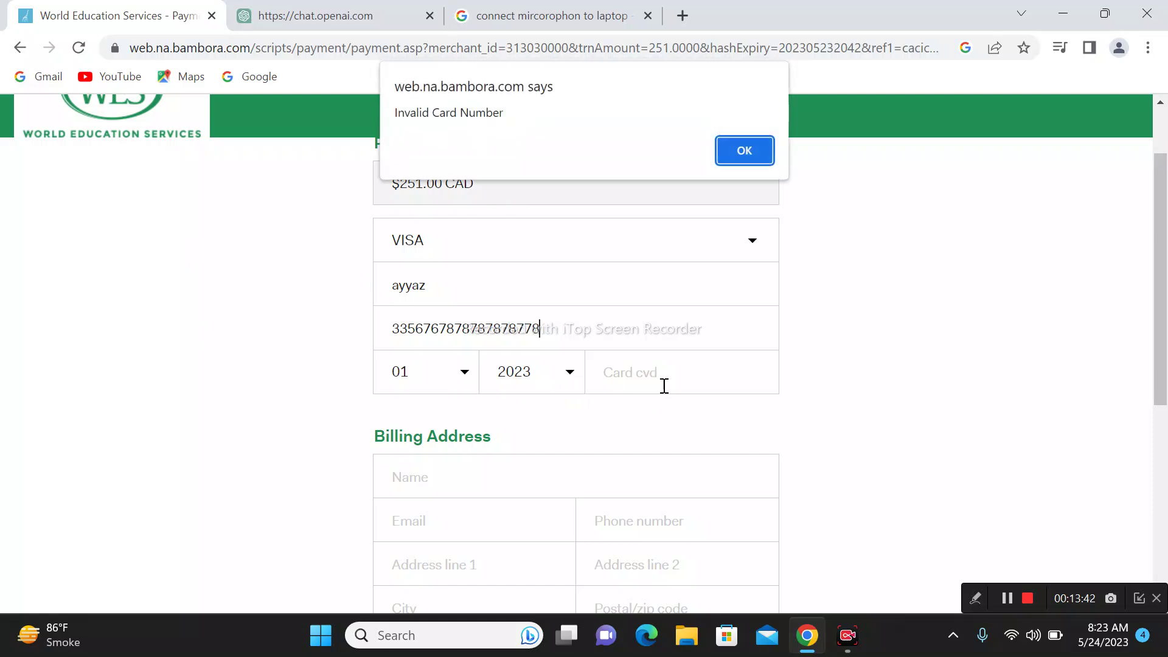
left_click(758, 150)
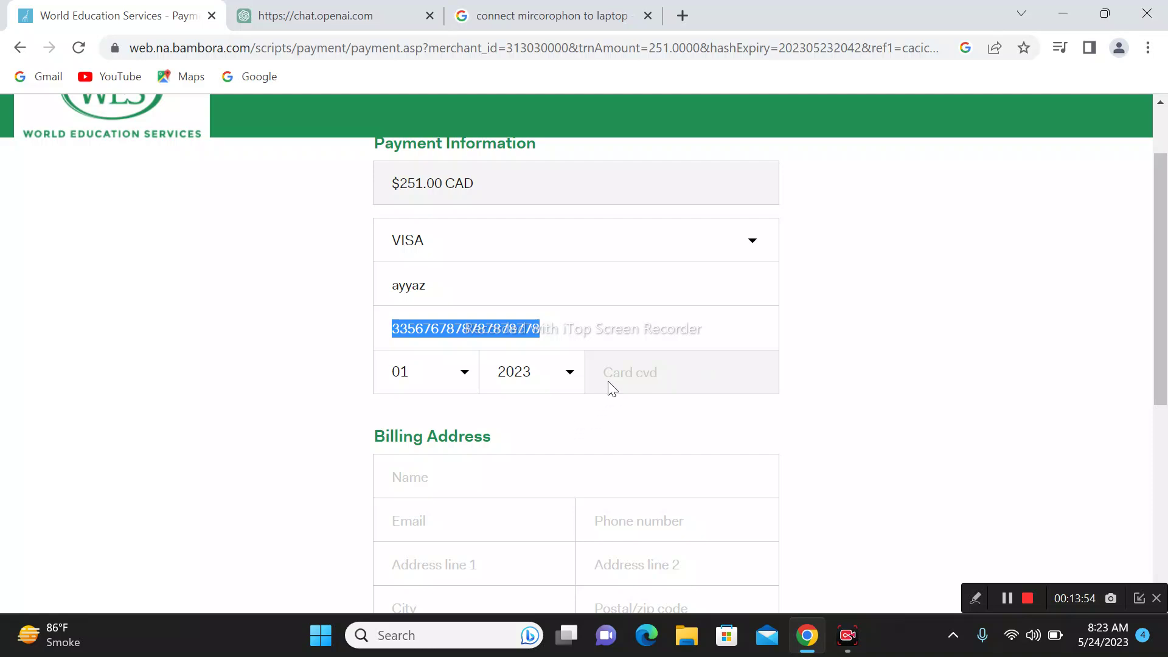
scroll(677, 457, "down", 3)
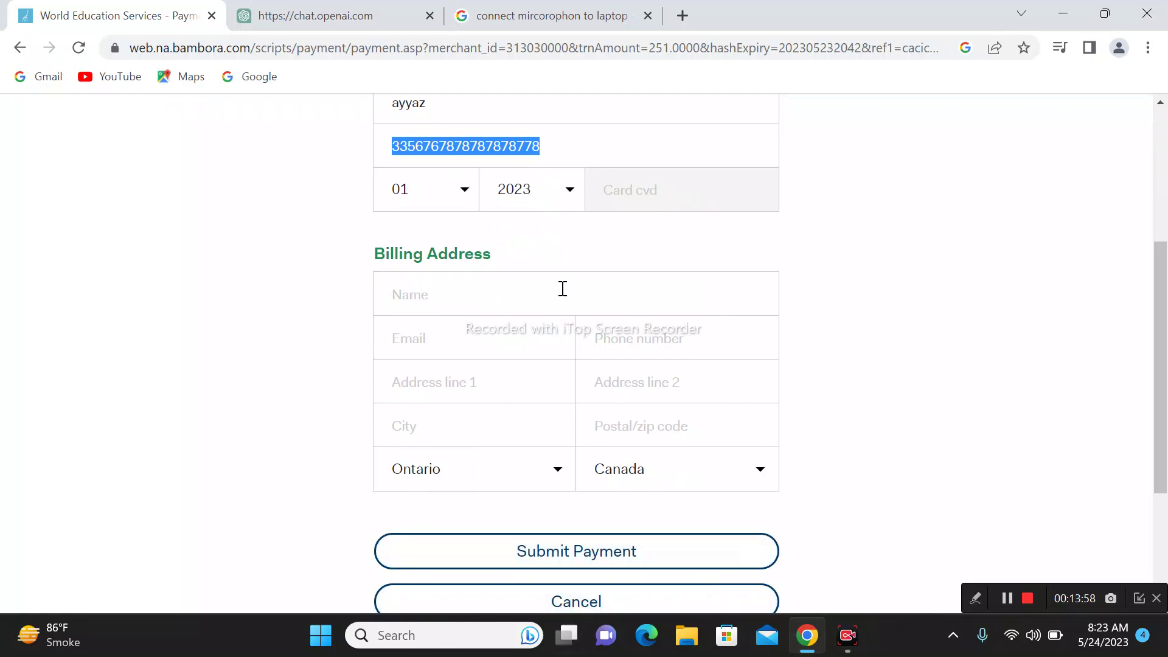
scroll(467, 247, "up", 3)
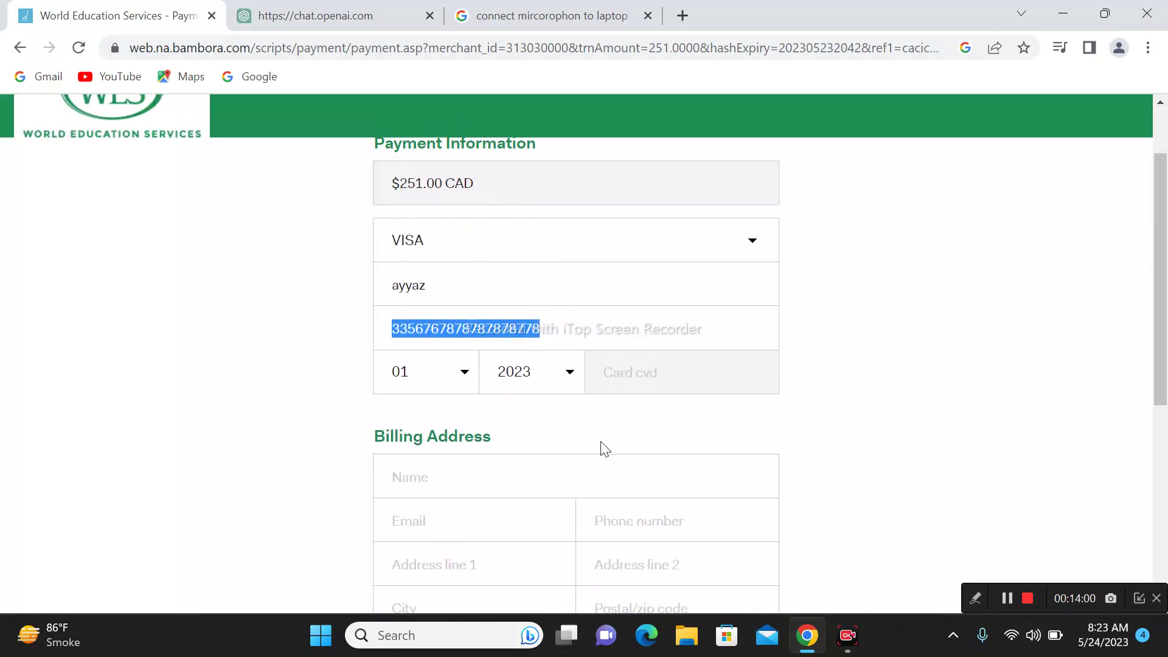
scroll(733, 466, "down", 3)
left_click(660, 467)
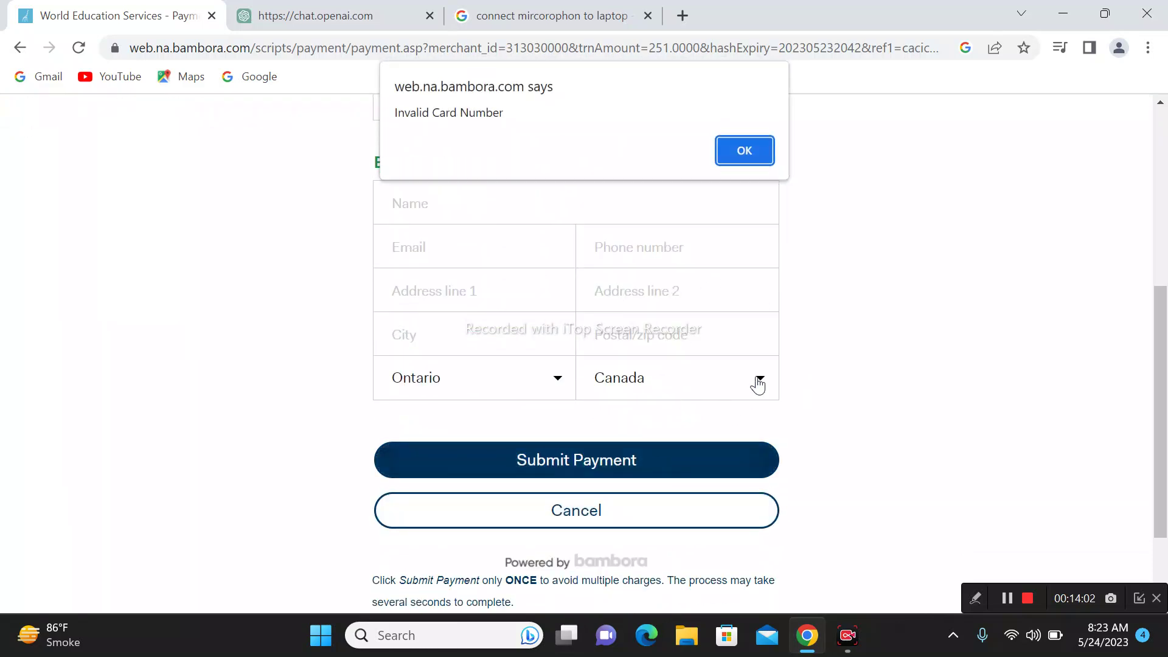
left_click(723, 159)
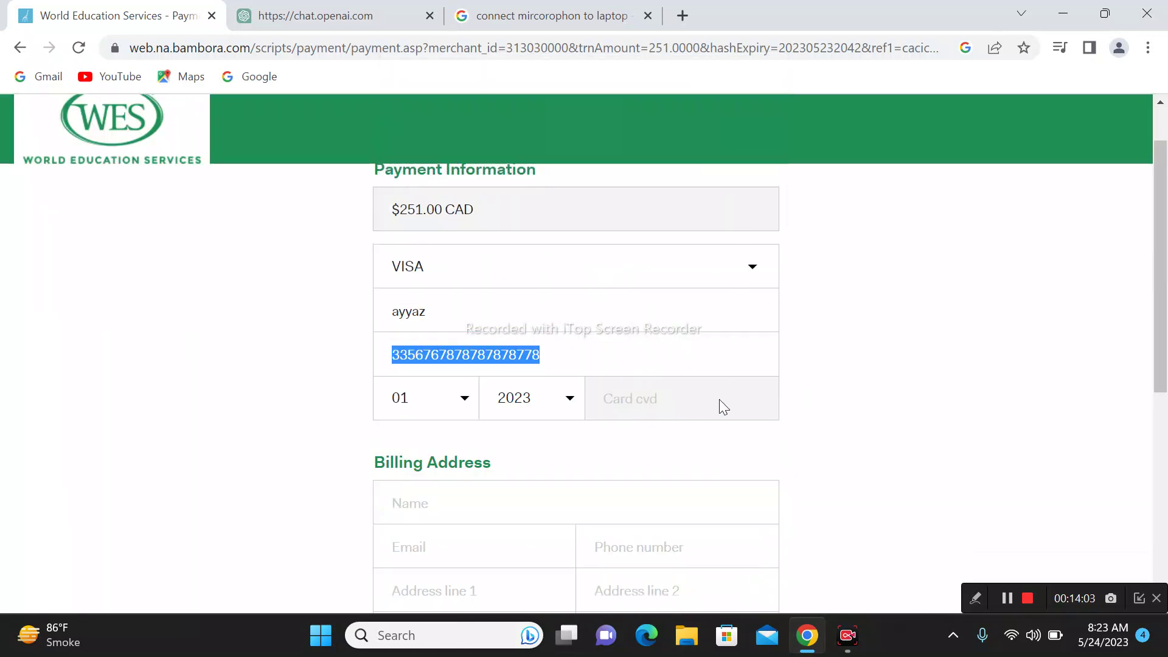
Step: Select the entire card number in its field
left_click(555, 355)
double_click(553, 352)
scroll(675, 443, "down", 3)
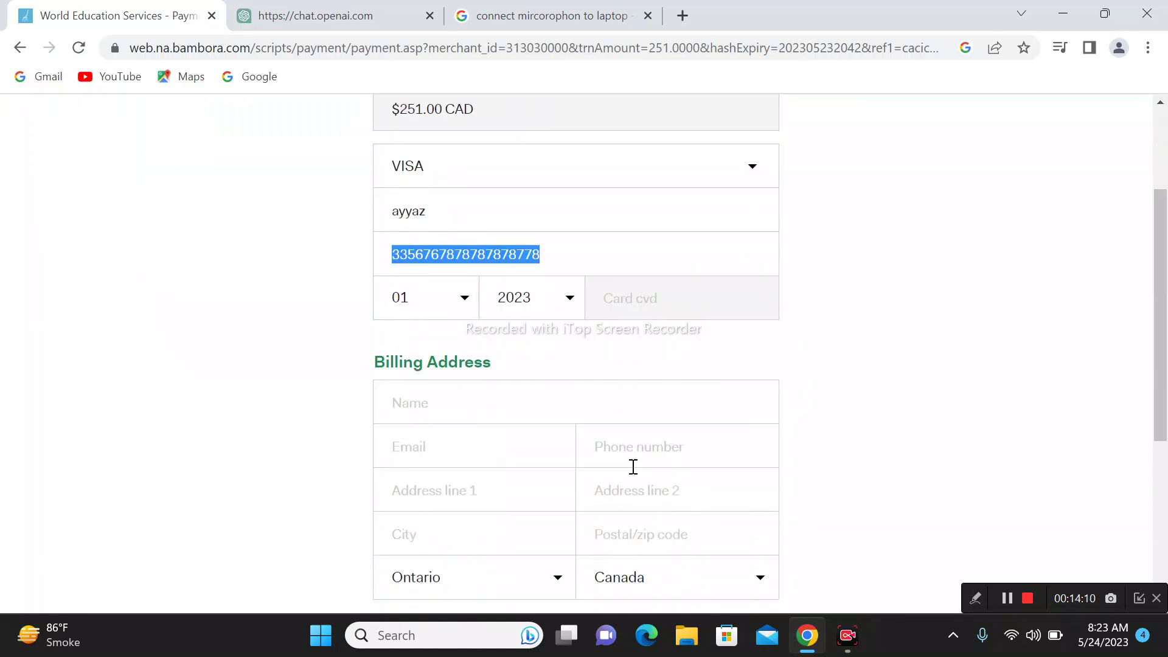
scroll(756, 412, "up", 4)
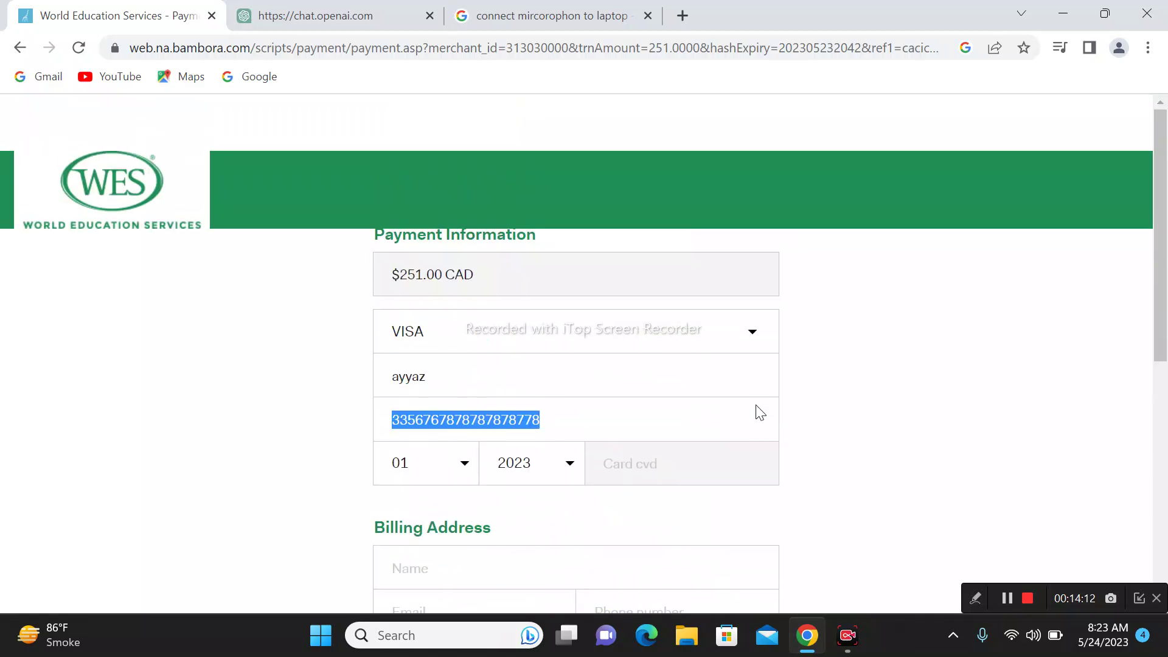
left_click(874, 321)
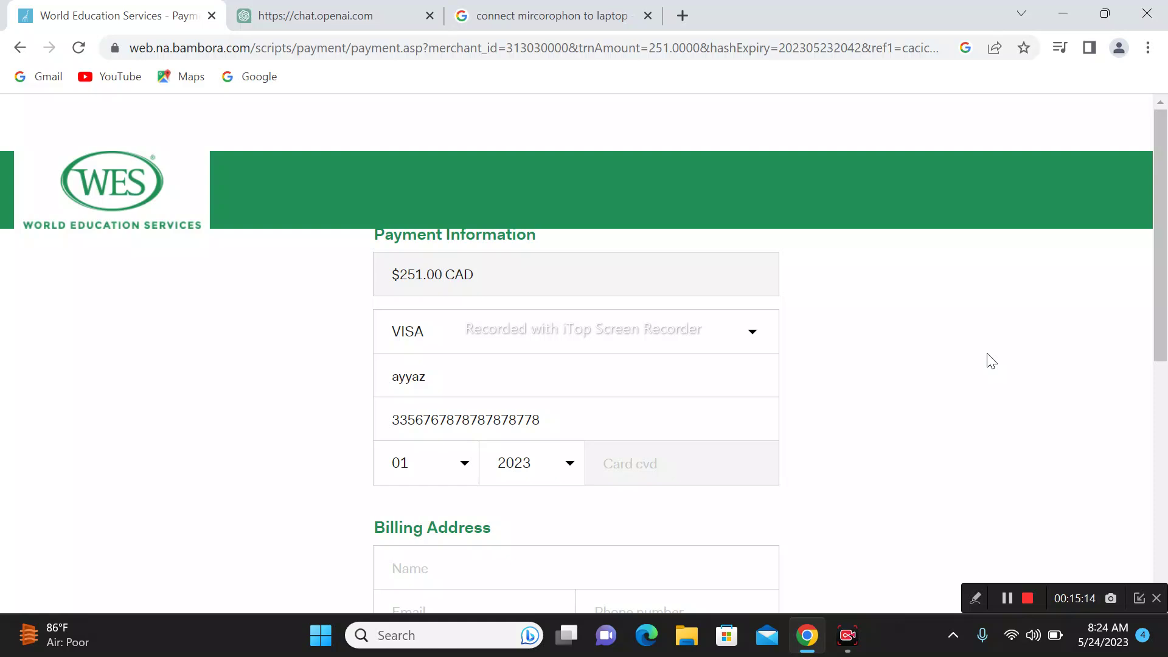
mouse_move(1019, 644)
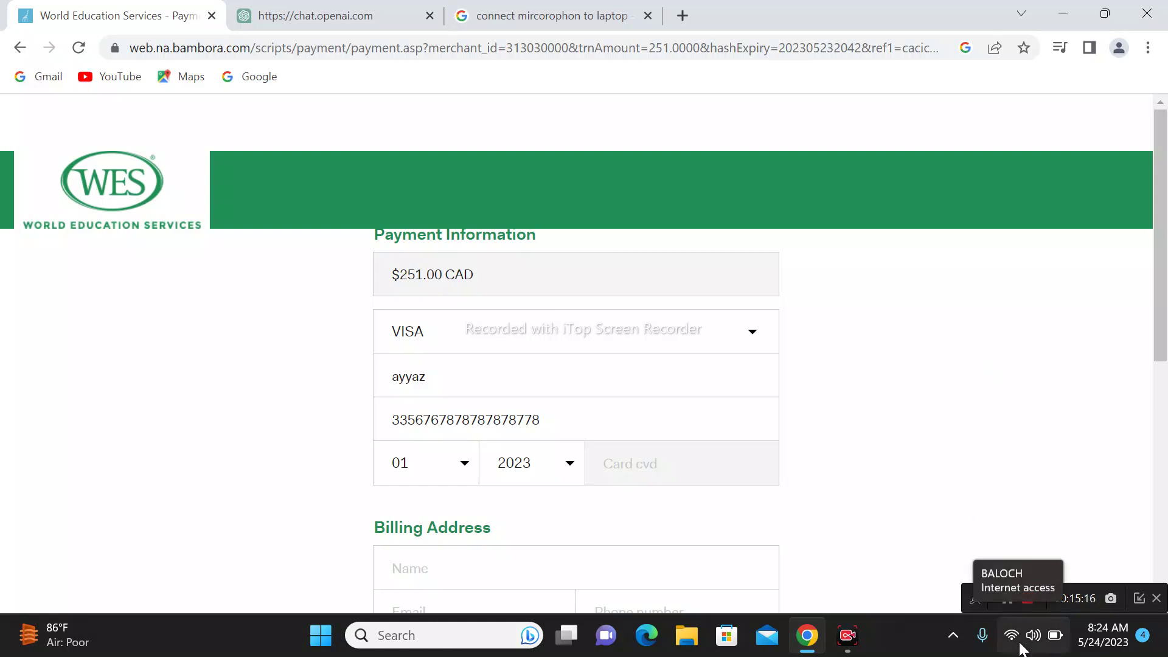